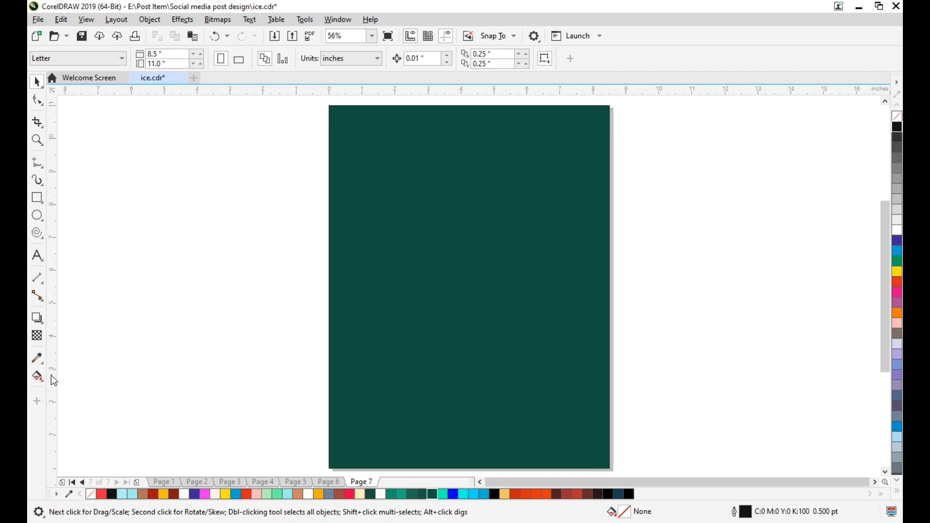
# Fill the page rectangle with a diagonal fountain fill running from dark green through teal to pale cream
pyautogui.click(40, 377)
pyautogui.click(440, 263)
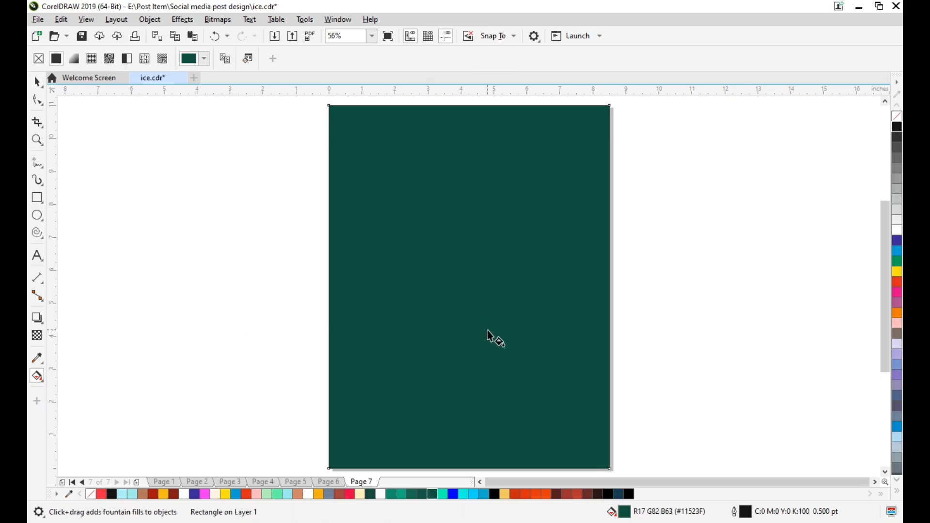
pyautogui.moveTo(395, 199); pyautogui.dragTo(487, 315)
pyautogui.click(37, 82)
pyautogui.click(260, 219)
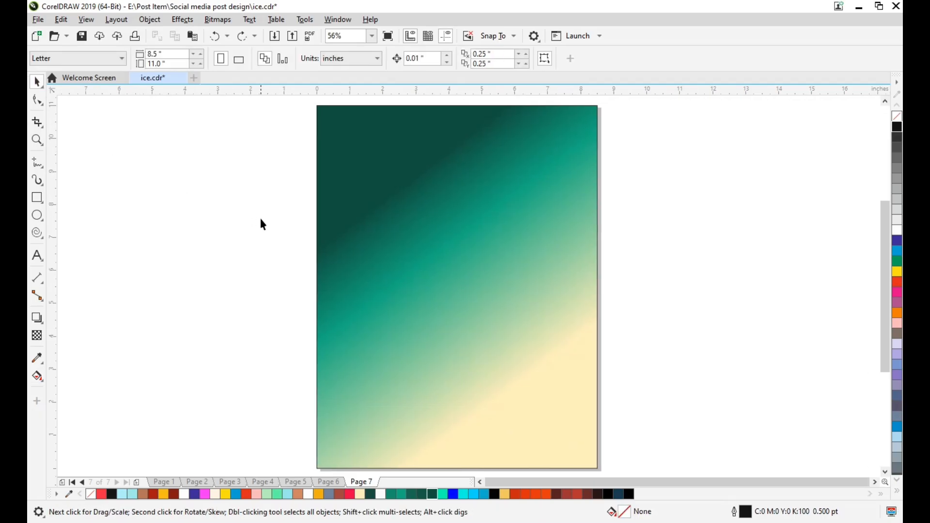
# Draw a four-revolution spiral about 4.74 inches across, beside the page on its left
pyautogui.hscroll(2, 259, 223)
pyautogui.click(440, 305)
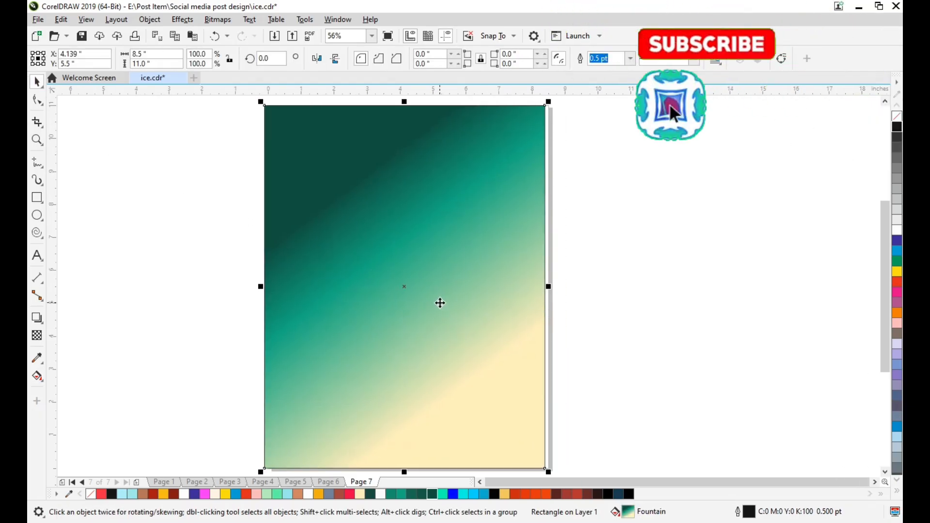
pyautogui.click(37, 233)
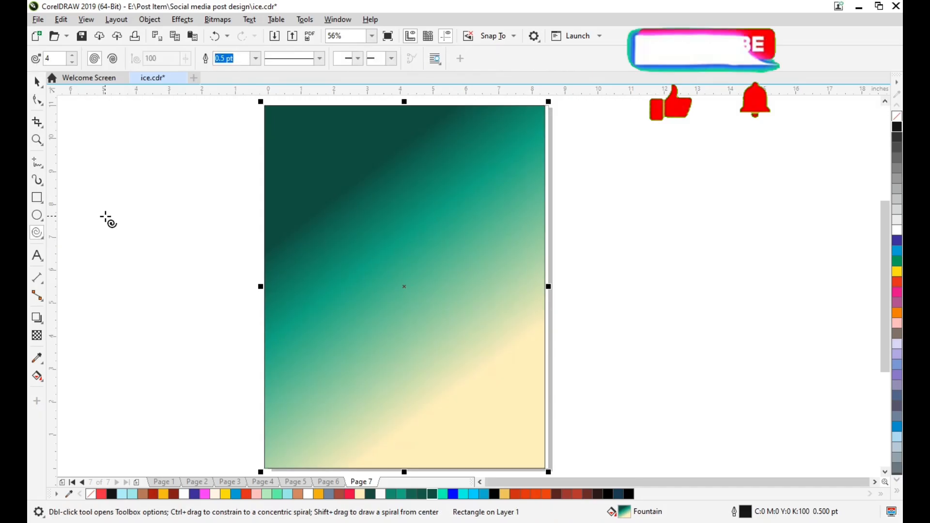
pyautogui.moveTo(105, 215); pyautogui.dragTo(212, 376)
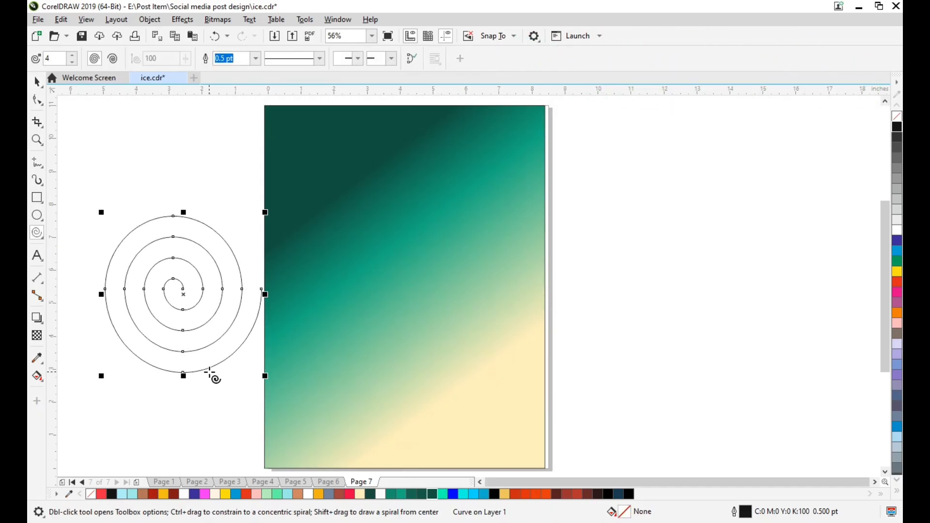
pyautogui.press('space')
# PowerClip the spiral inside the gradient page rectangle
pyautogui.rightClick(185, 310)
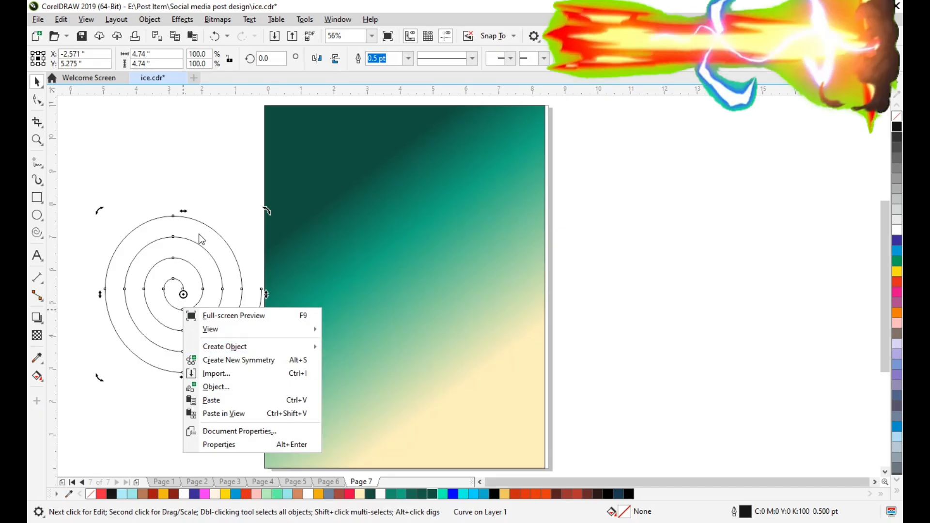
pyautogui.click(170, 287)
pyautogui.click(172, 275)
pyautogui.rightClick(167, 290)
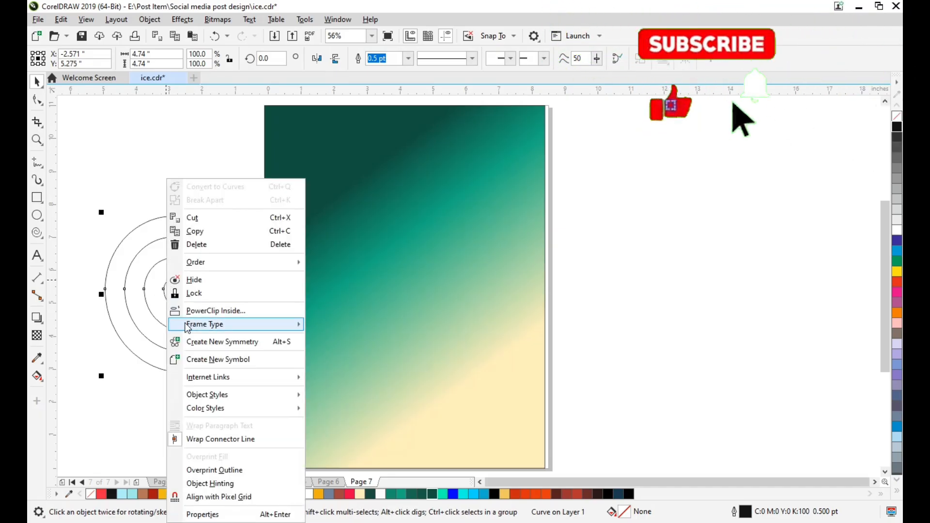
pyautogui.click(208, 309)
pyautogui.click(282, 311)
# Edit the PowerClip contents and enlarge the spiral from its center to about 8.5 inches wide, spanning the page width
pyautogui.click(85, 108)
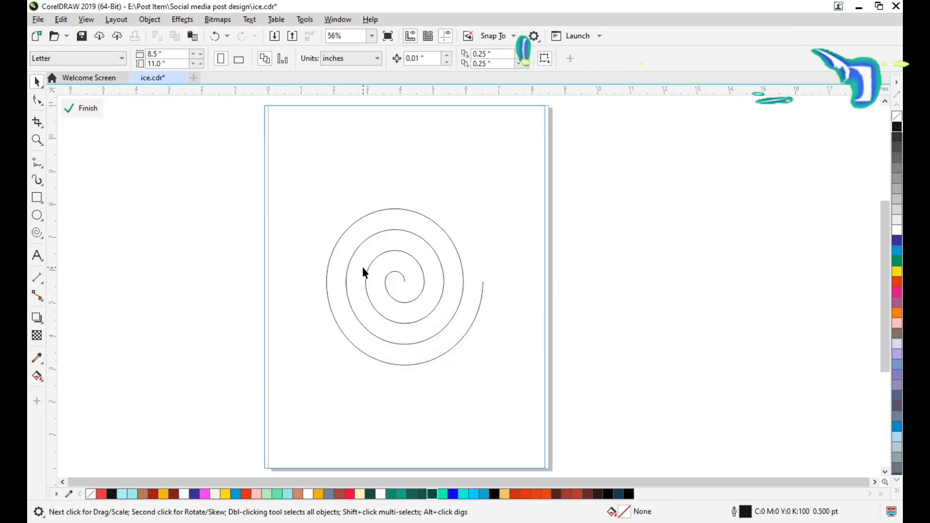
pyautogui.click(368, 270)
pyautogui.moveTo(486, 369); pyautogui.dragTo(551, 449)
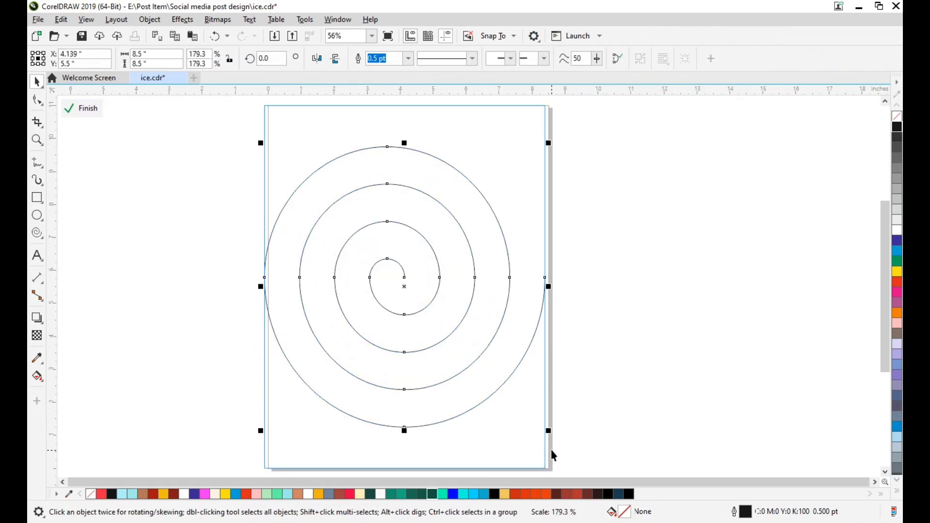
# Give the spiral a cyan fill and a black outline 12 pt wide
pyautogui.rightClick(898, 252)
pyautogui.click(898, 252)
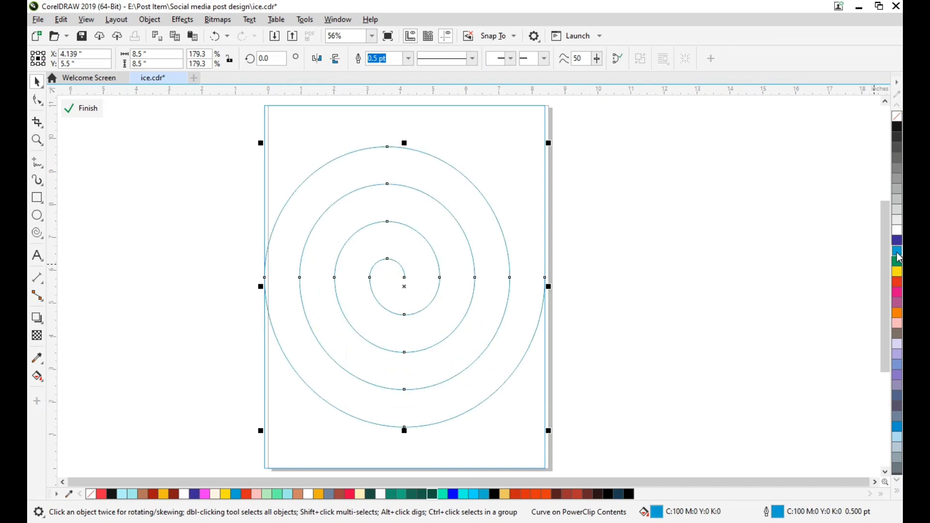
pyautogui.rightClick(898, 127)
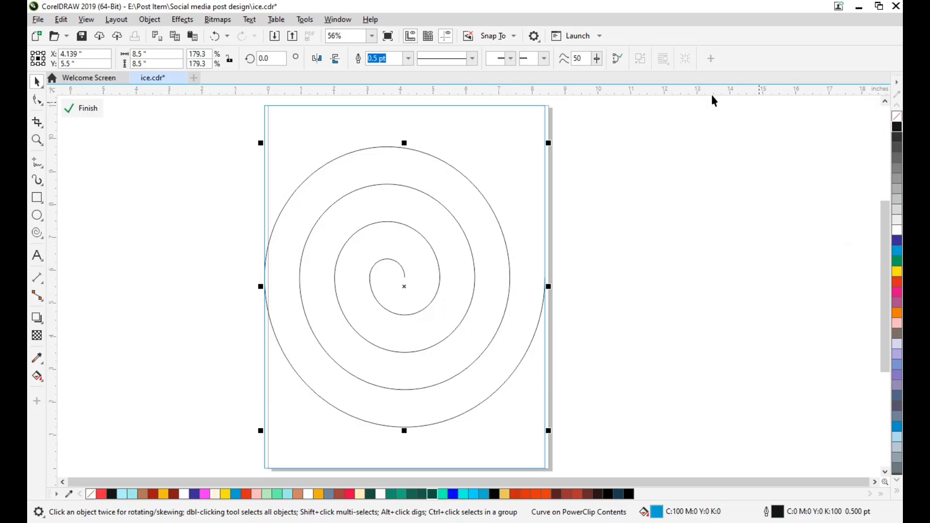
pyautogui.click(409, 58)
pyautogui.click(402, 140)
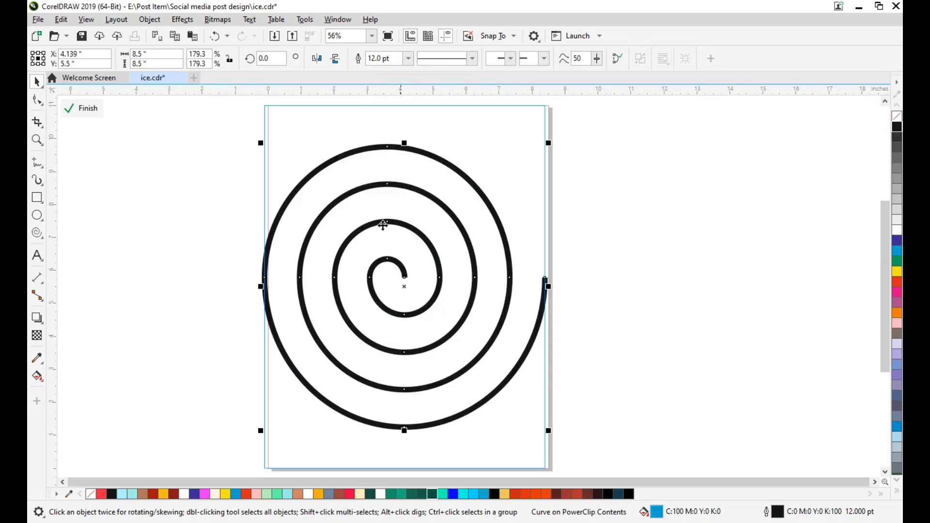
# Apply 75 uniform transparency to the spiral and finish editing the PowerClip contents
pyautogui.click(37, 336)
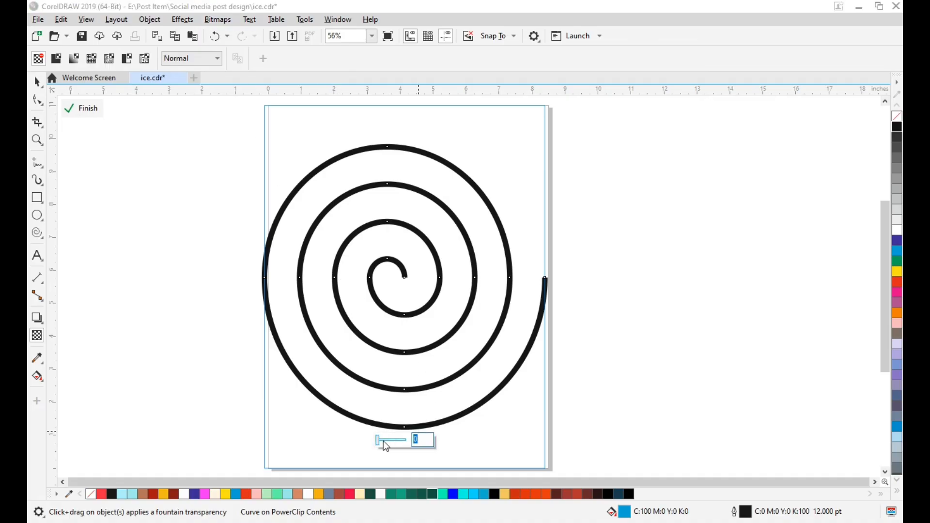
pyautogui.write('75')
pyautogui.press('Return')
pyautogui.click(81, 109)
pyautogui.click(194, 225)
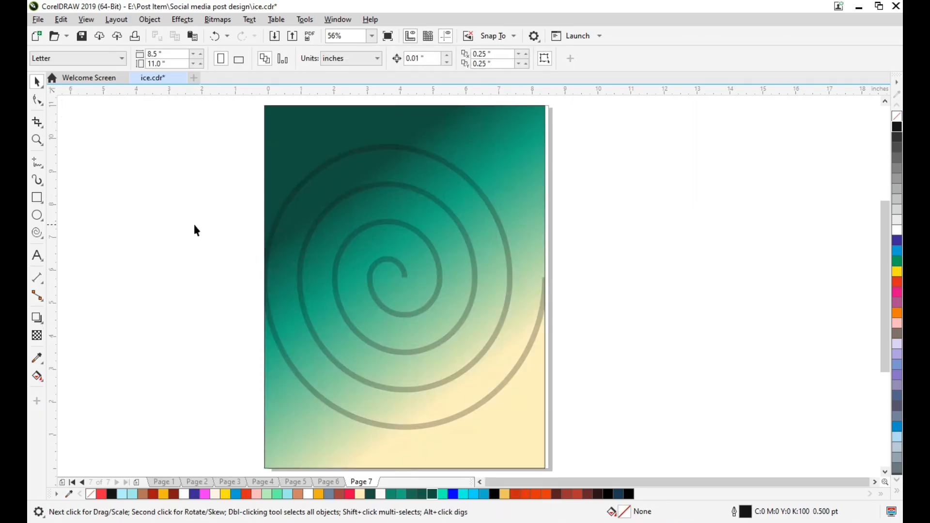
# Reopen the PowerClip contents, enlarge the spiral from its center to about 10.34 inches, and finish editing
pyautogui.click(393, 311)
pyautogui.click(80, 108)
pyautogui.click(382, 349)
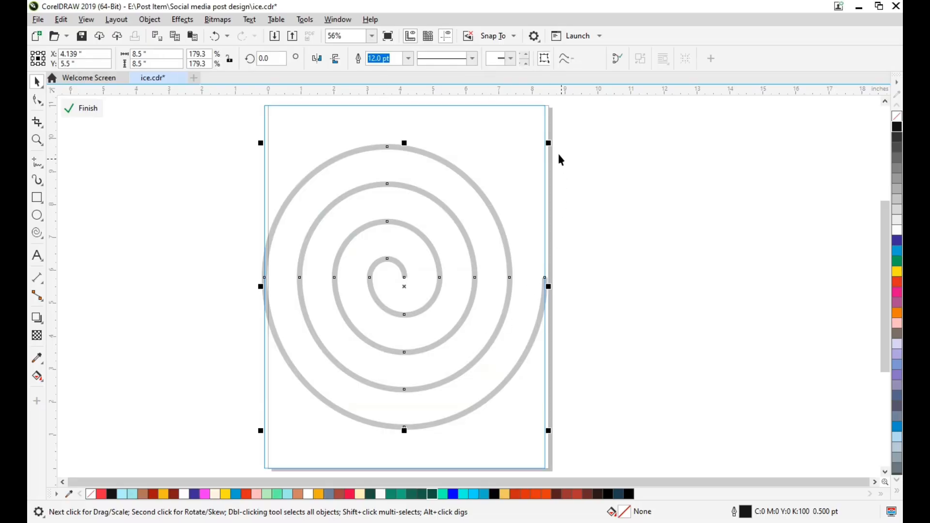
pyautogui.moveTo(549, 142); pyautogui.dragTo(579, 113)
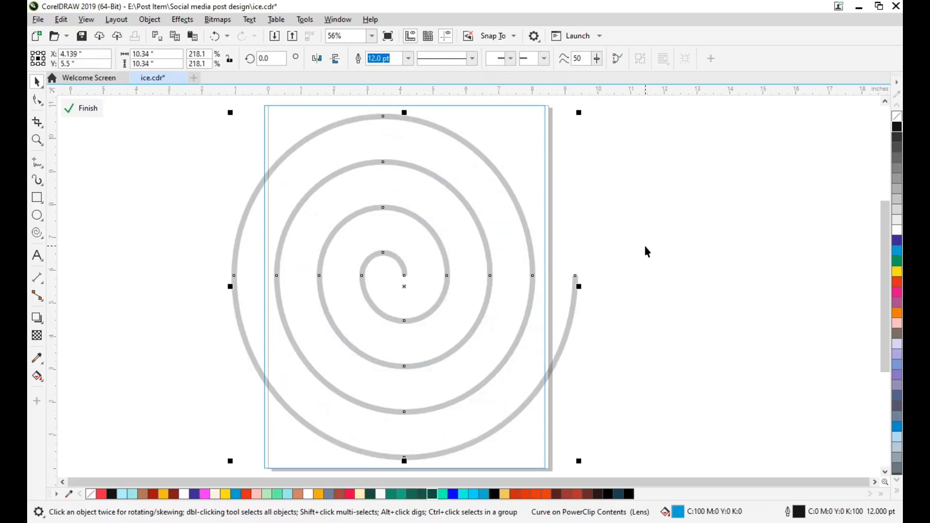
pyautogui.click(81, 110)
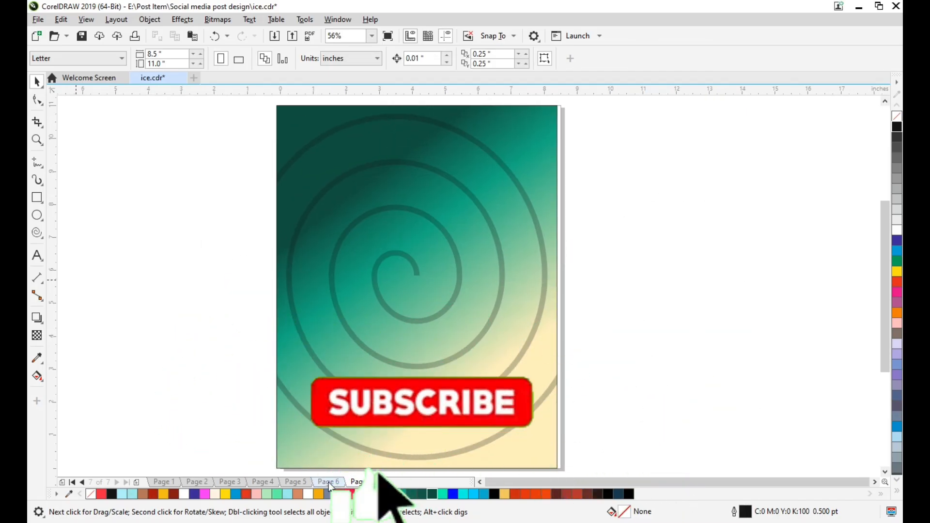
# Import the blueberry milk-splash image 47c7e0ef1fa7900ee9a2f389f3bb2798 from Downloads and place it on the page
pyautogui.hotkey('ctrl', 'i')
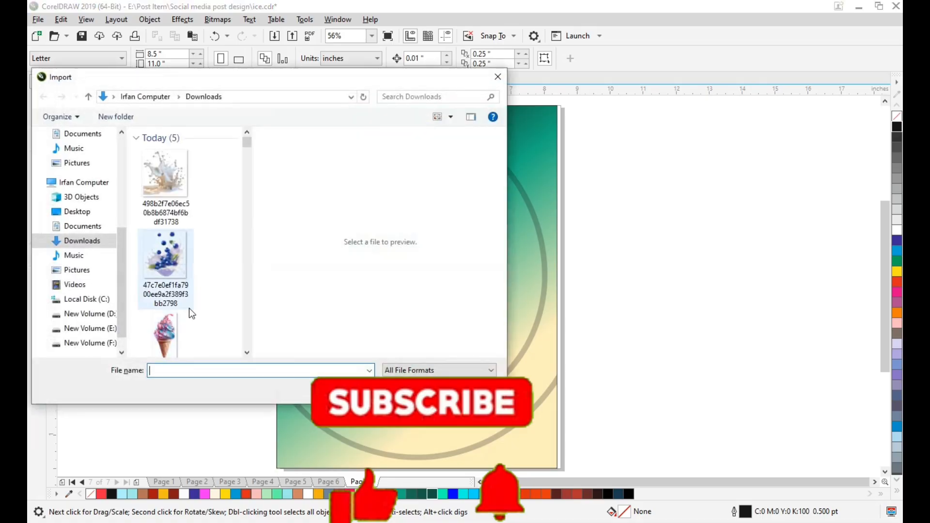
pyautogui.click(164, 254)
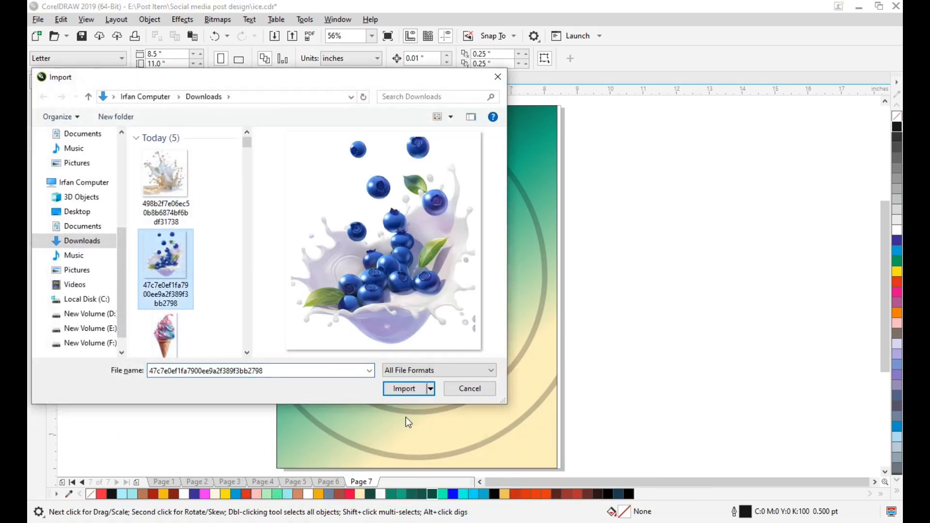
pyautogui.click(411, 390)
pyautogui.click(208, 231)
# Shrink the imported blueberry image to fit within the page width and move it onto the lower part of the design
pyautogui.scroll(-4, 399, 298)
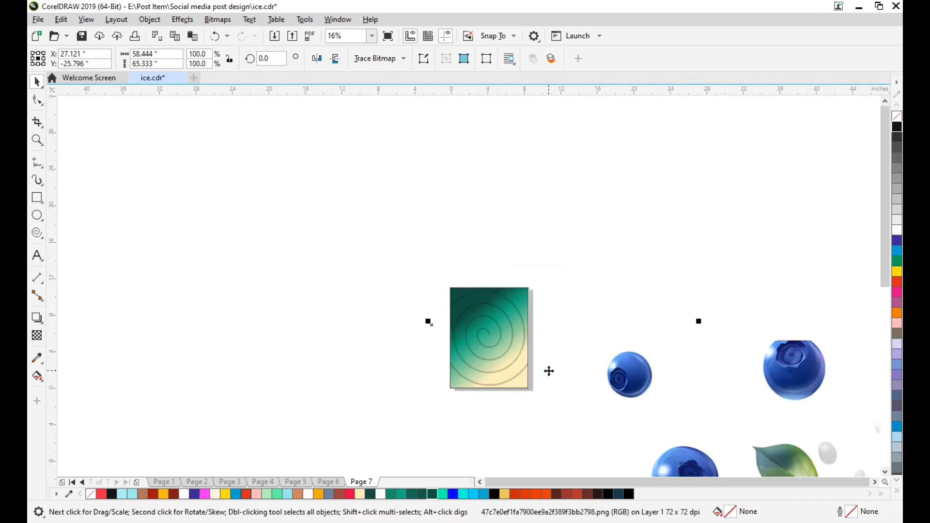
pyautogui.scroll(-2, 571, 383)
pyautogui.scroll(-2, 644, 325)
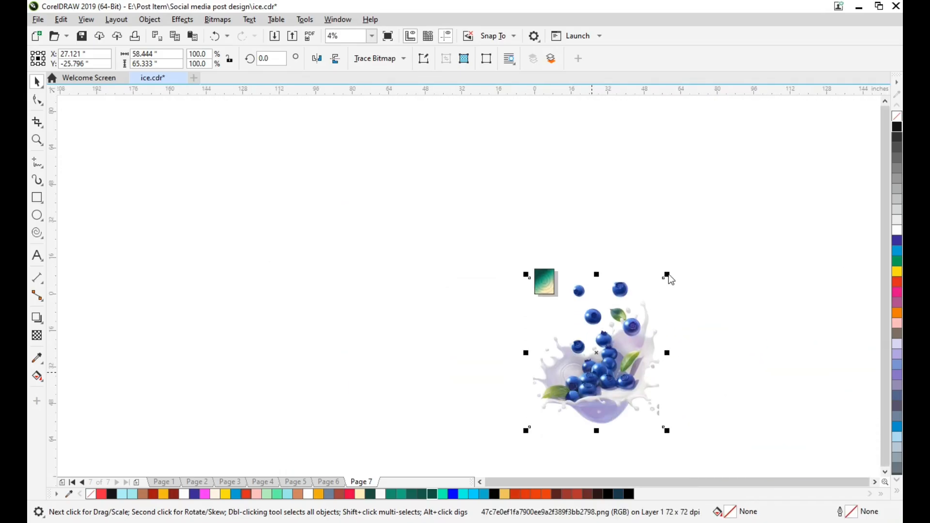
pyautogui.click(714, 272)
pyautogui.click(654, 283)
pyautogui.moveTo(667, 275); pyautogui.dragTo(566, 280)
pyautogui.scroll(3, 567, 280)
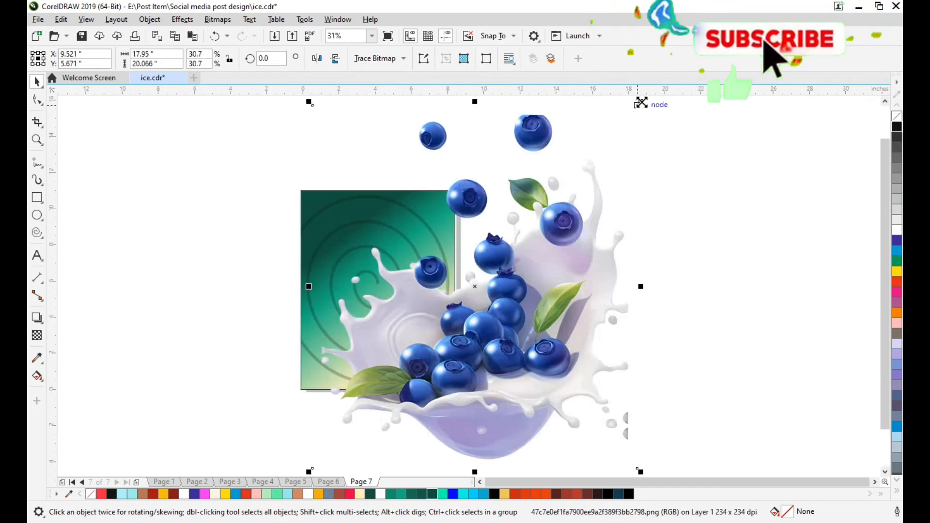
pyautogui.moveTo(641, 102); pyautogui.dragTo(581, 229)
pyautogui.moveTo(508, 268); pyautogui.dragTo(423, 315)
# Center the blueberry image horizontally on the page rectangle
pyautogui.keyDown('shift'); pyautogui.click(410, 235); pyautogui.keyUp('shift')
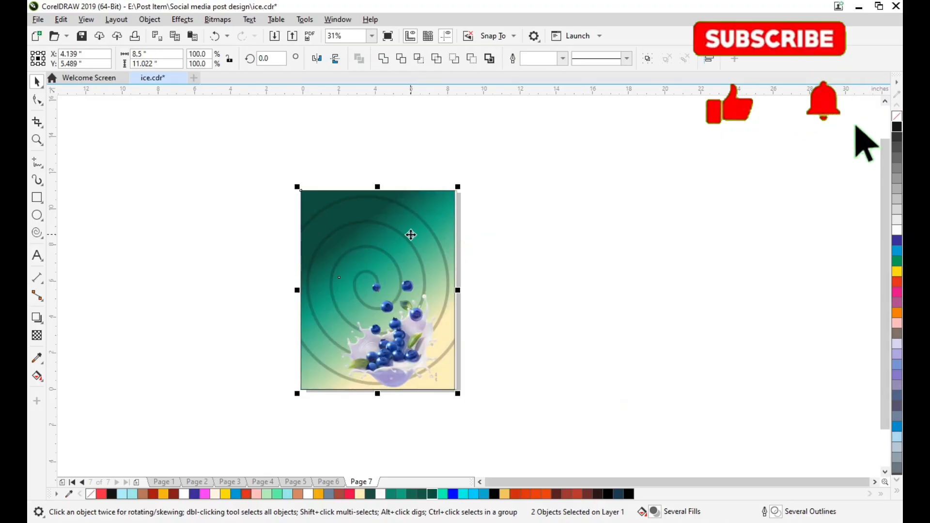
pyautogui.press('x')
pyautogui.press('c')
pyautogui.press('space')
pyautogui.click(521, 252)
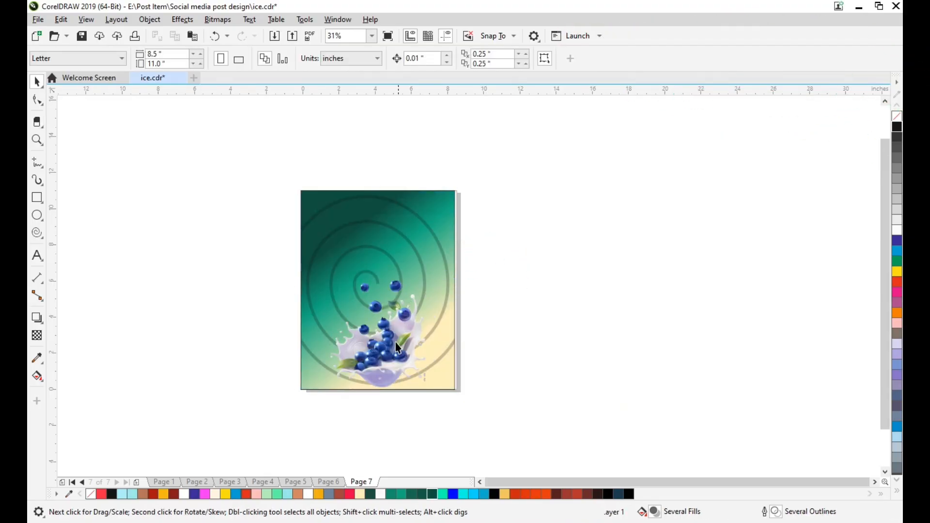
# Enlarge the blueberry image from its center to about 6.66 by 7.45 inches, overlapping the page's bottom edge
pyautogui.scroll(2, 387, 358)
pyautogui.scroll(-1, 387, 354)
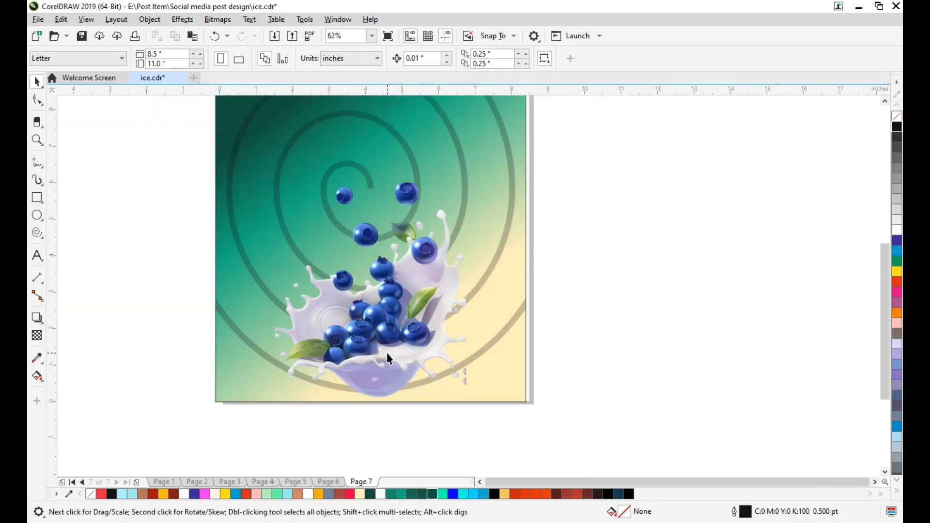
pyautogui.moveTo(387, 357); pyautogui.dragTo(402, 347)
pyautogui.moveTo(476, 173); pyautogui.dragTo(496, 150)
pyautogui.scroll(1, 470, 247)
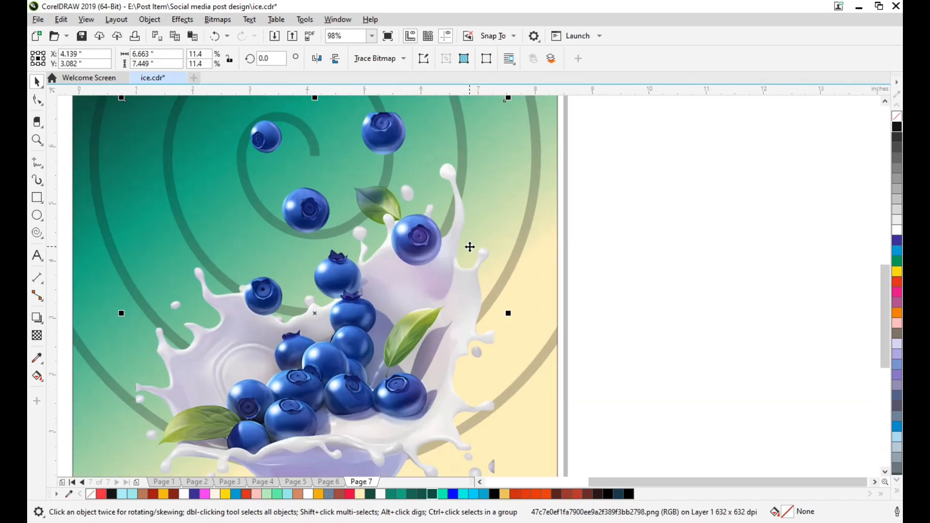
pyautogui.scroll(-3, 470, 247)
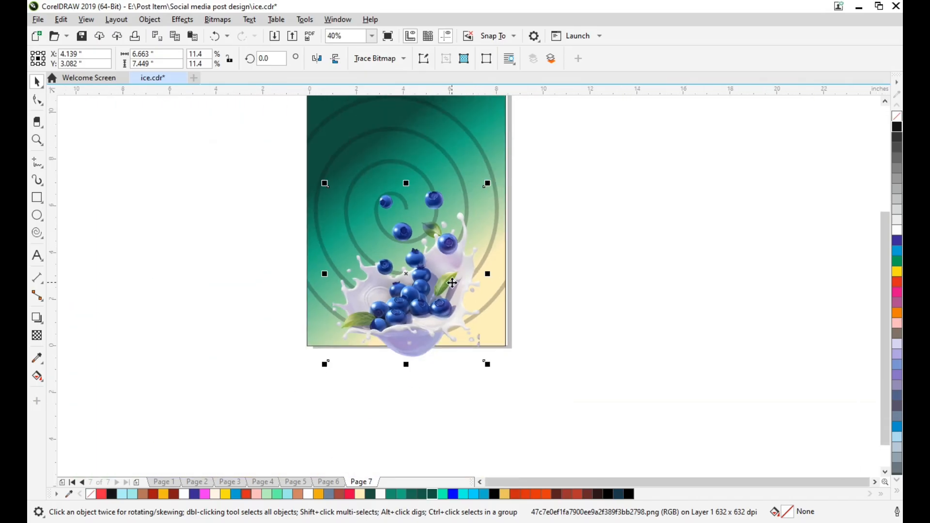
# Place a copy of the blueberry image beside the page and PowerClip the original inside the page rectangle
pyautogui.moveTo(452, 283); pyautogui.dragTo(595, 286)
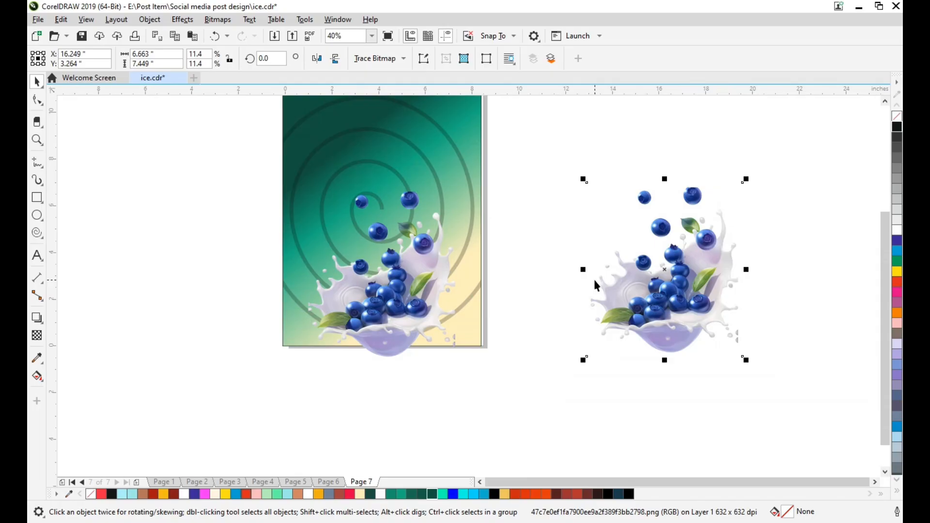
pyautogui.scroll(2, 394, 333)
pyautogui.rightClick(393, 333)
pyautogui.click(446, 334)
pyautogui.click(209, 321)
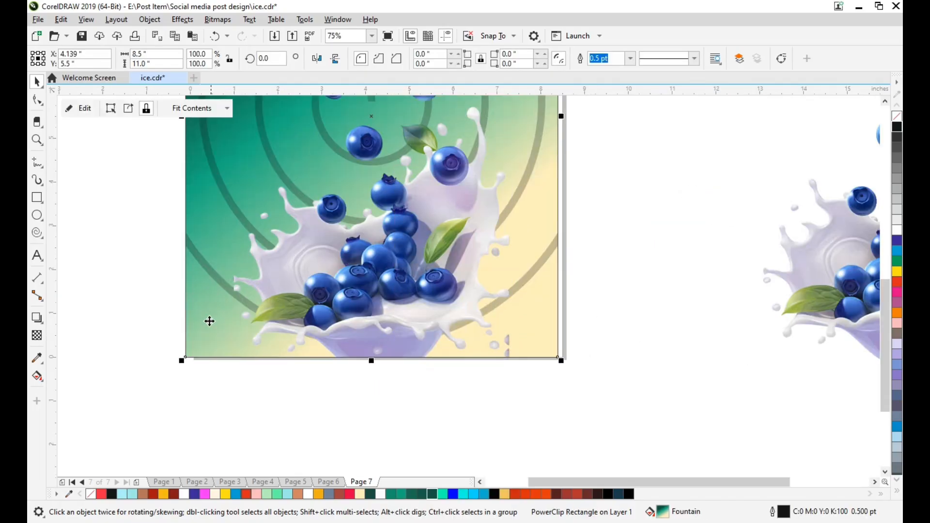
pyautogui.press('Escape')
pyautogui.scroll(-2, 240, 334)
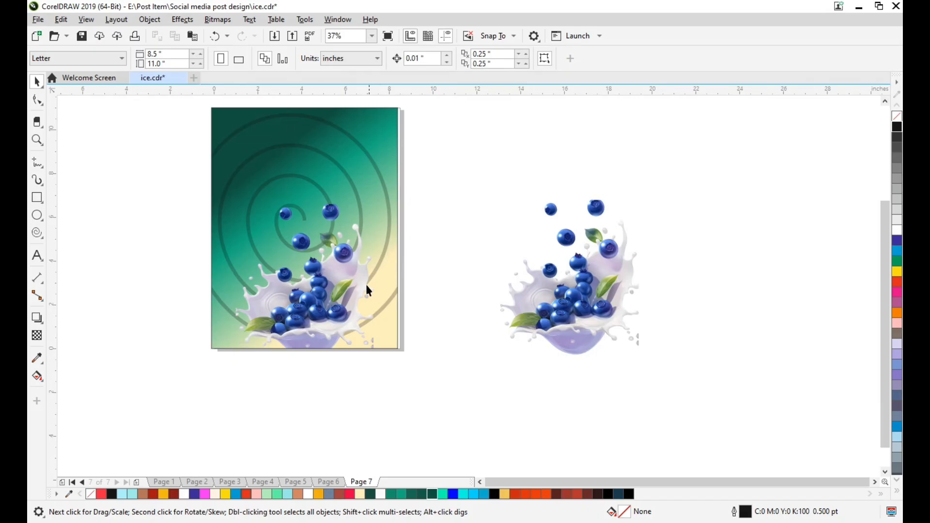
# Shrink the blueberry copy beside the page to about 3.21 by 3.59 inches and move it slightly higher
pyautogui.click(531, 325)
pyautogui.moveTo(649, 192); pyautogui.dragTo(596, 278)
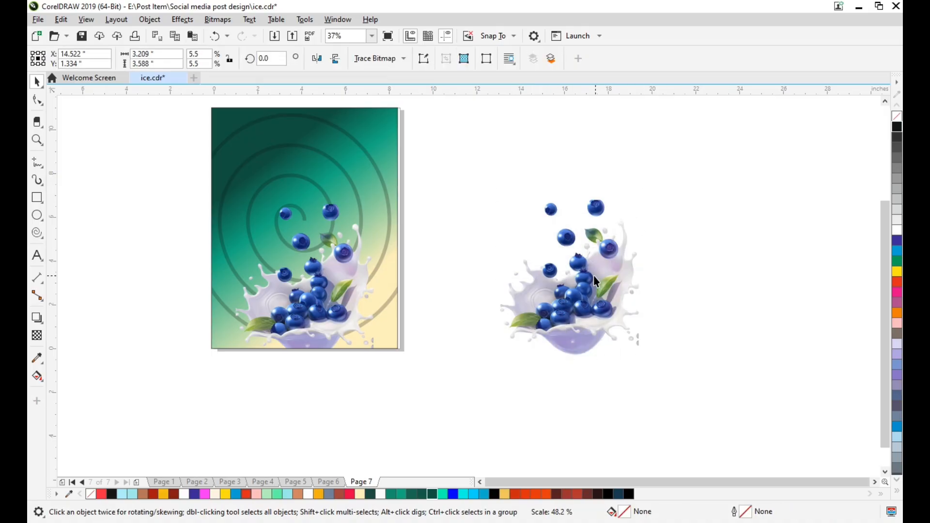
pyautogui.moveTo(543, 319); pyautogui.dragTo(538, 232)
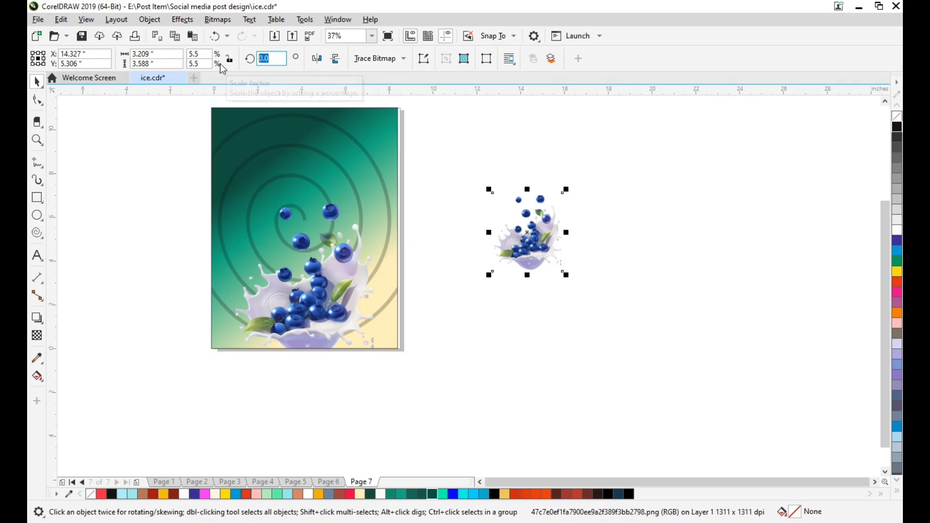
# Rotate the small blueberry copy by about 68.4 degrees and place it over the page's top-right corner
pyautogui.click(527, 243)
pyautogui.moveTo(491, 274); pyautogui.dragTo(544, 268)
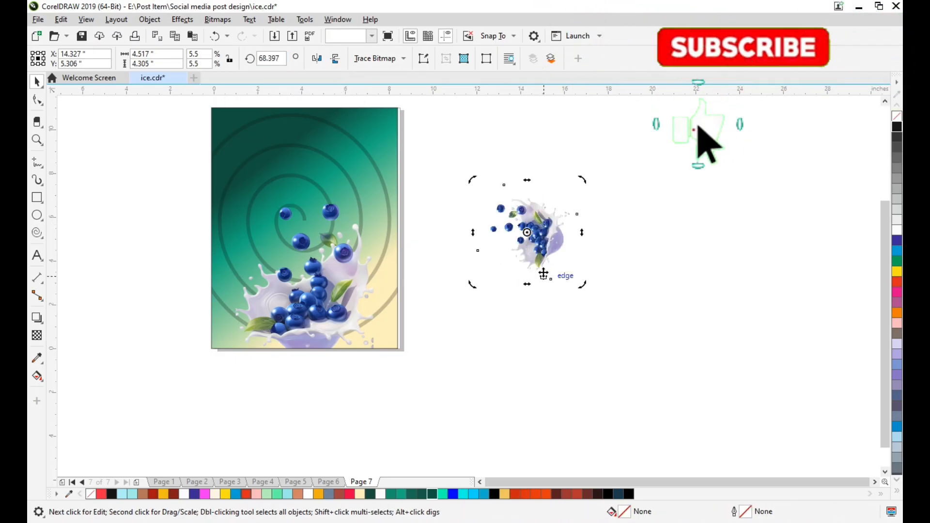
pyautogui.click(529, 233)
pyautogui.moveTo(529, 233); pyautogui.dragTo(398, 133)
pyautogui.scroll(3, 399, 133)
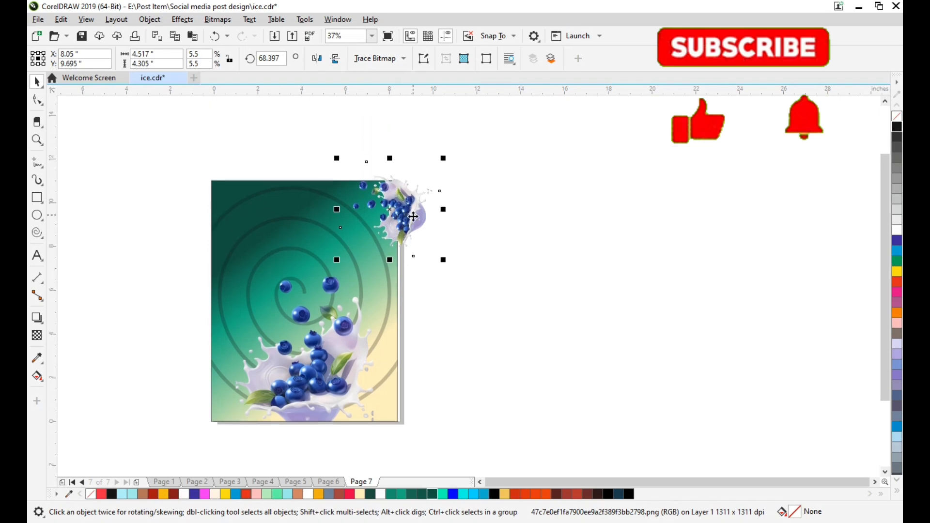
pyautogui.scroll(-1, 411, 210)
pyautogui.scroll(1, 412, 212)
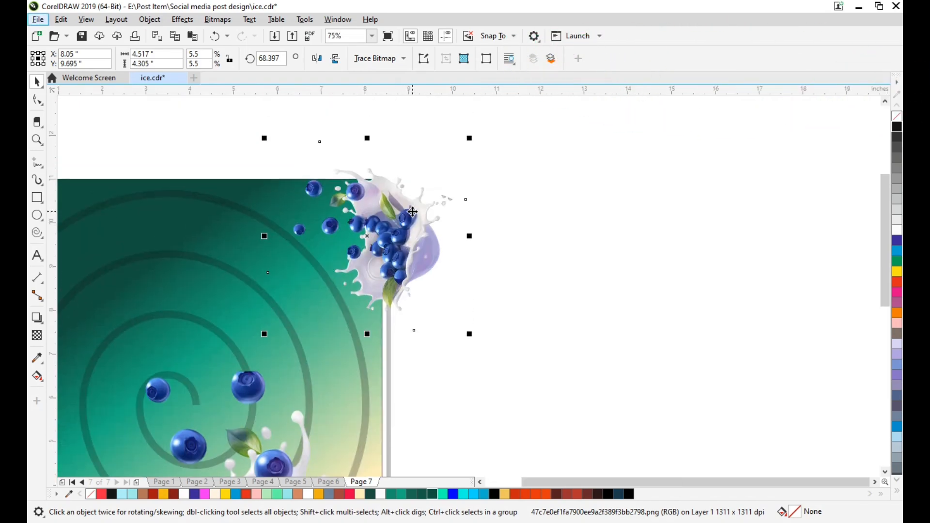
# PowerClip the rotated blueberry copy inside the page rectangle so it is cropped at the page's top-right corner
pyautogui.hscroll(-2, 412, 211)
pyautogui.rightClick(475, 221)
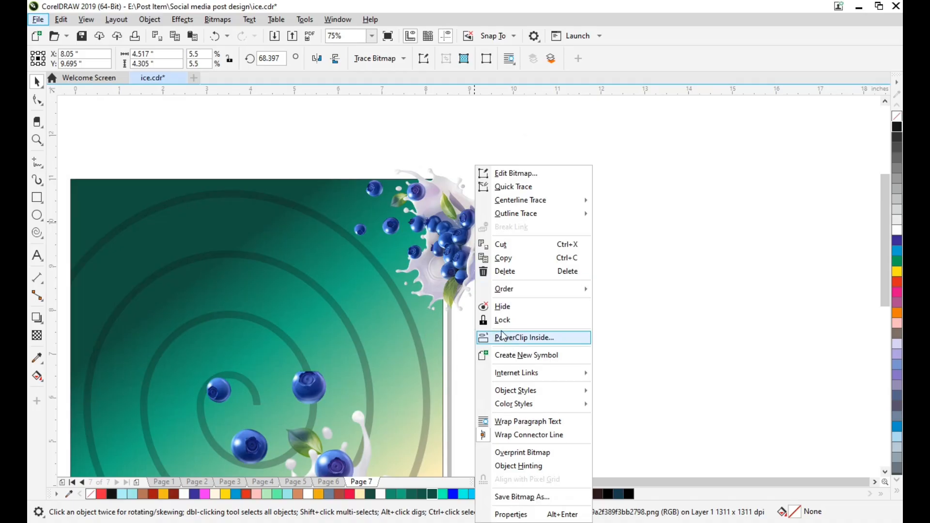
pyautogui.click(502, 337)
pyautogui.hscroll(-3, 439, 270)
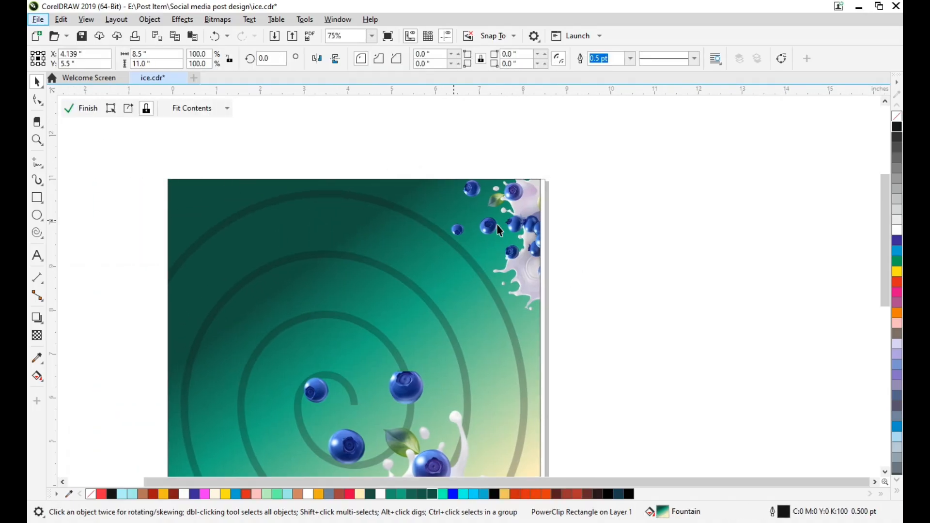
# Open the page rectangle's PowerClip contents, apply a strong uniform transparency to the corner blueberry copy and finish editing
pyautogui.doubleClick(532, 225)
pyautogui.click(39, 338)
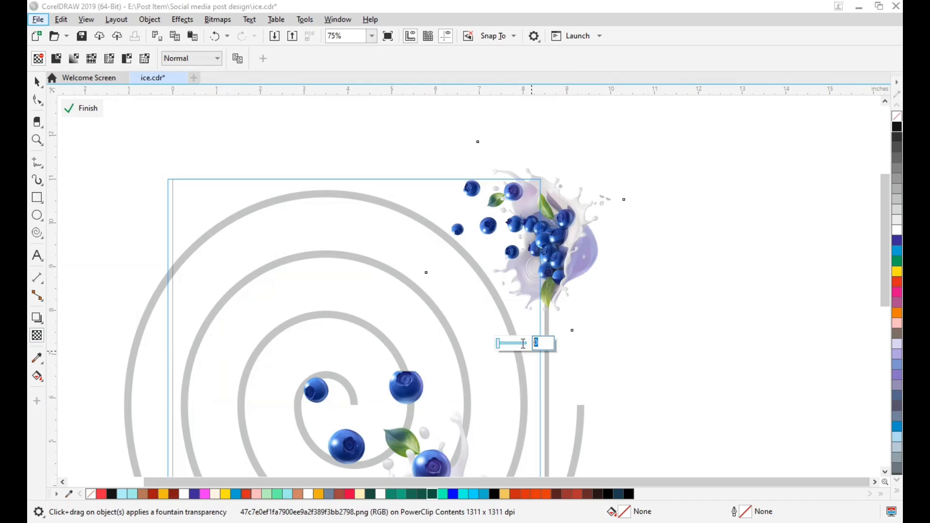
pyautogui.press('Return')
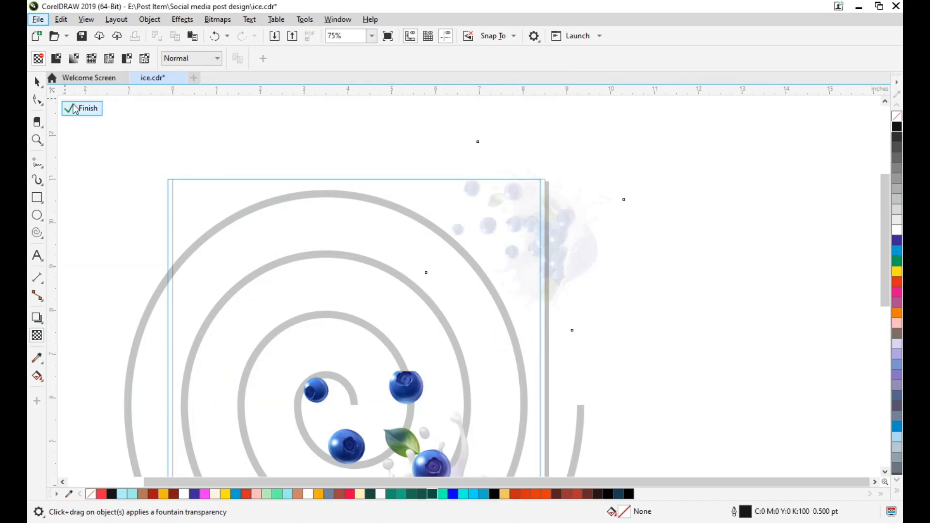
pyautogui.click(68, 108)
pyautogui.click(743, 253)
# Import the ice-cream cone image 4ced28523c45f1a5c55f83ae2bbb9630.png from Downloads at its original size
pyautogui.hscroll(-1, 468, 290)
pyautogui.scroll(-2, 586, 263)
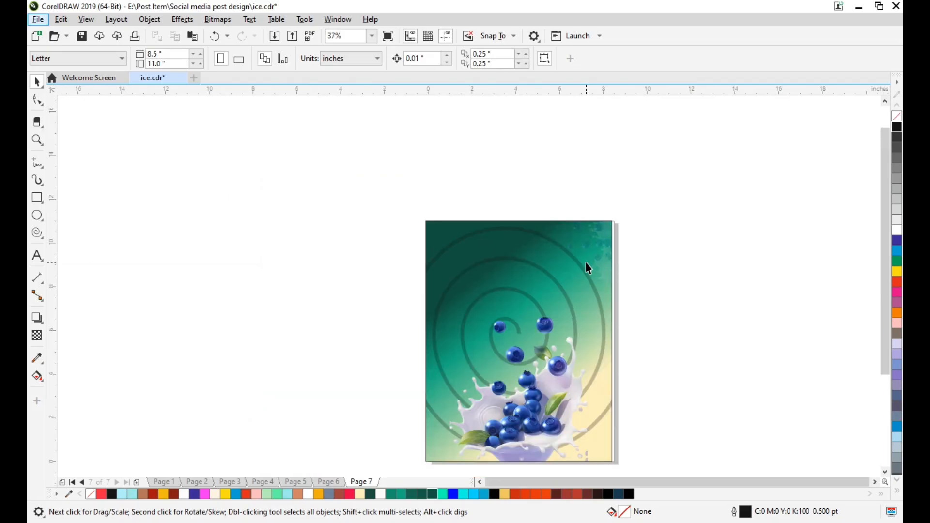
pyautogui.scroll(2, 518, 261)
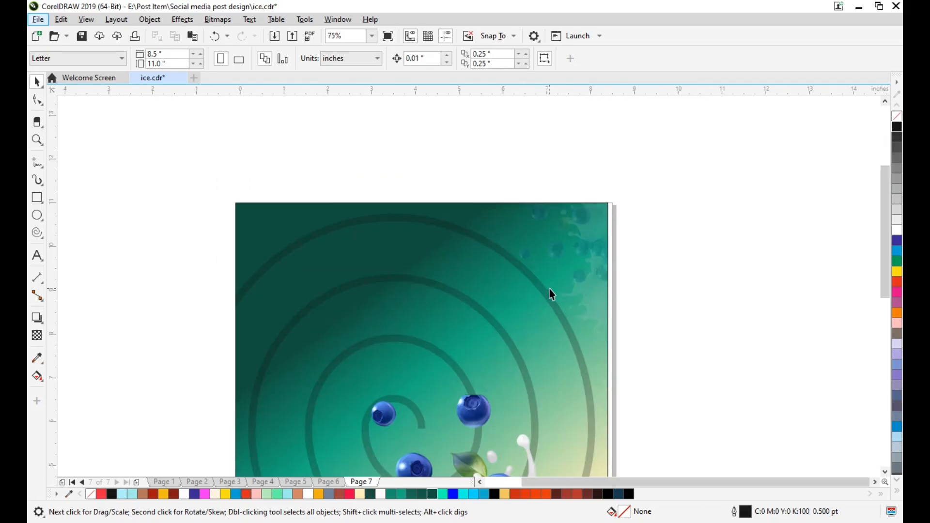
pyautogui.hotkey('ctrl', 'i')
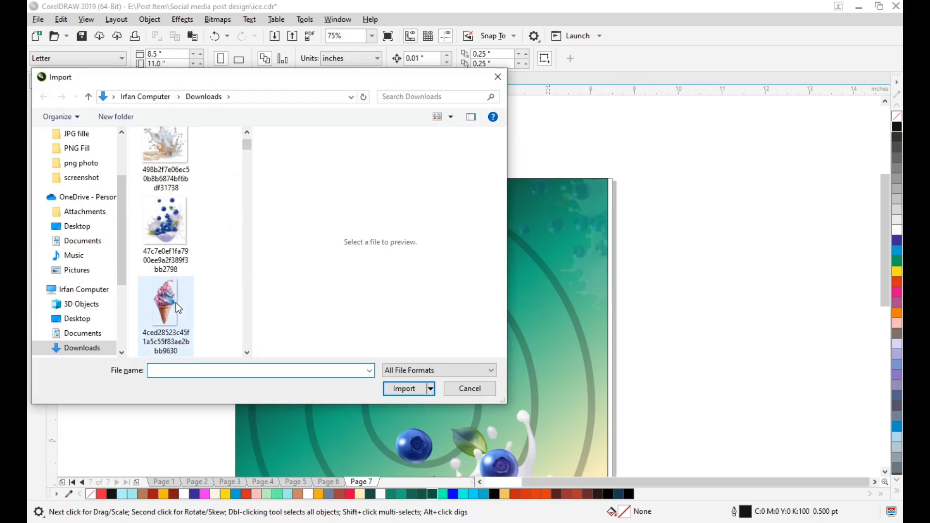
pyautogui.click(176, 303)
pyautogui.click(409, 389)
pyautogui.click(191, 198)
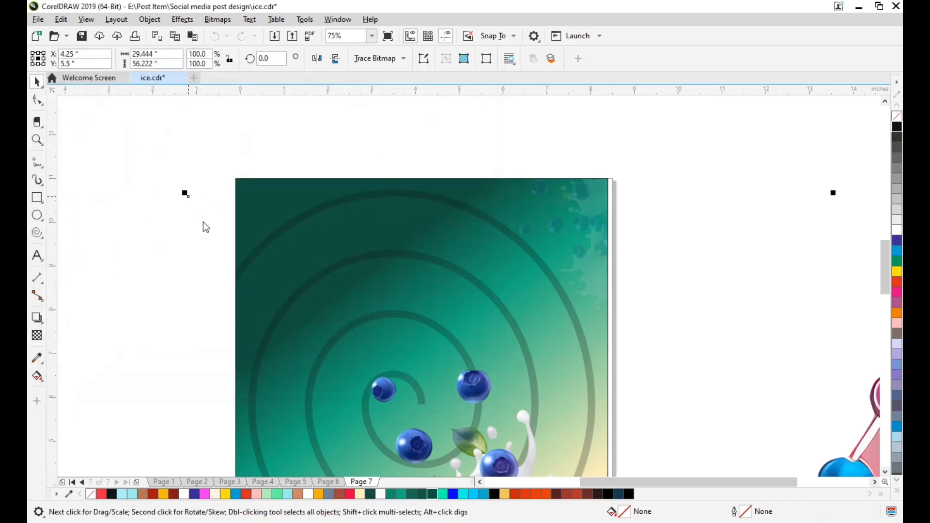
# Shrink the ice-cream cone image to about 5.94 by 11.33 inches and place it over the page's center
pyautogui.scroll(-2, 339, 222)
pyautogui.scroll(-4, 514, 271)
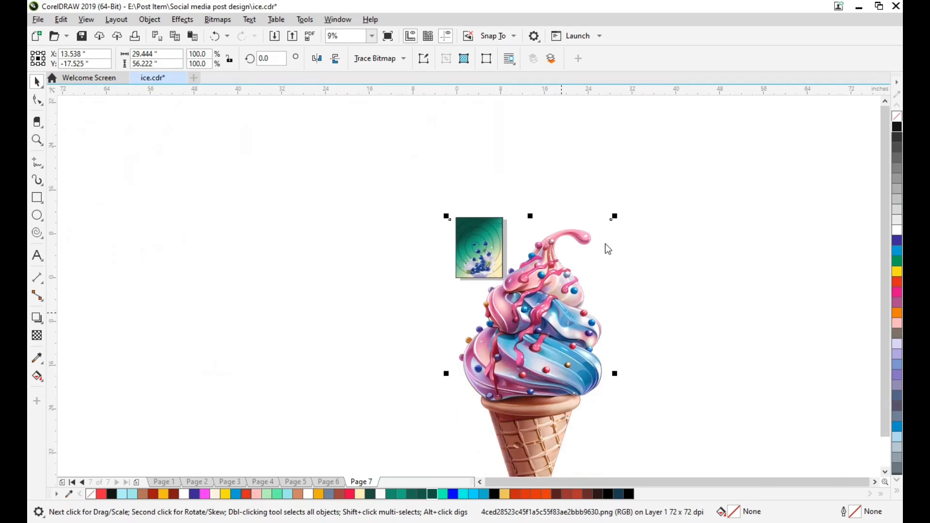
pyautogui.click(612, 217)
pyautogui.click(570, 260)
pyautogui.moveTo(614, 216); pyautogui.dragTo(559, 342)
pyautogui.moveTo(530, 374); pyautogui.dragTo(480, 254)
pyautogui.scroll(2, 480, 254)
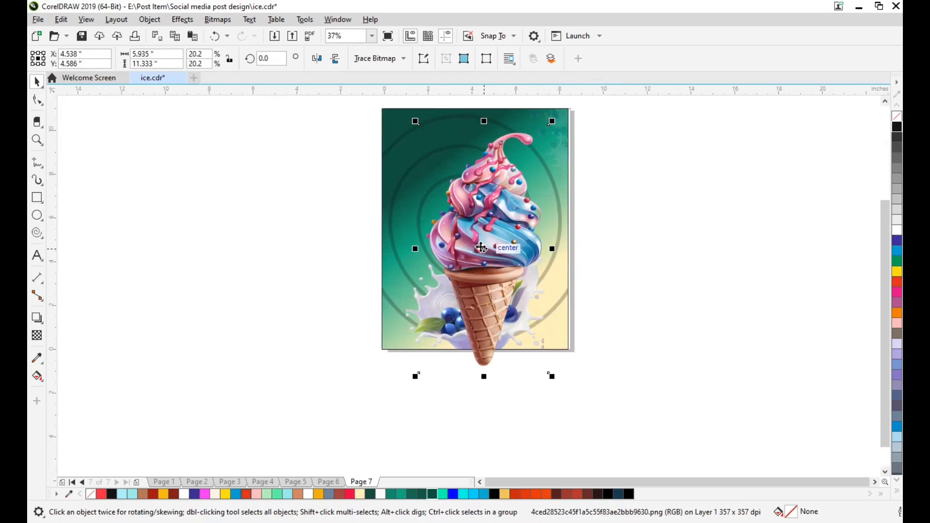
# Scale the cone image from its center to about 3.84 by 7.33 inches and nudge it to X 4.278, Y 4.326 inches
pyautogui.scroll(1, 492, 252)
pyautogui.moveTo(549, 131); pyautogui.dragTo(528, 172)
pyautogui.press('Left')
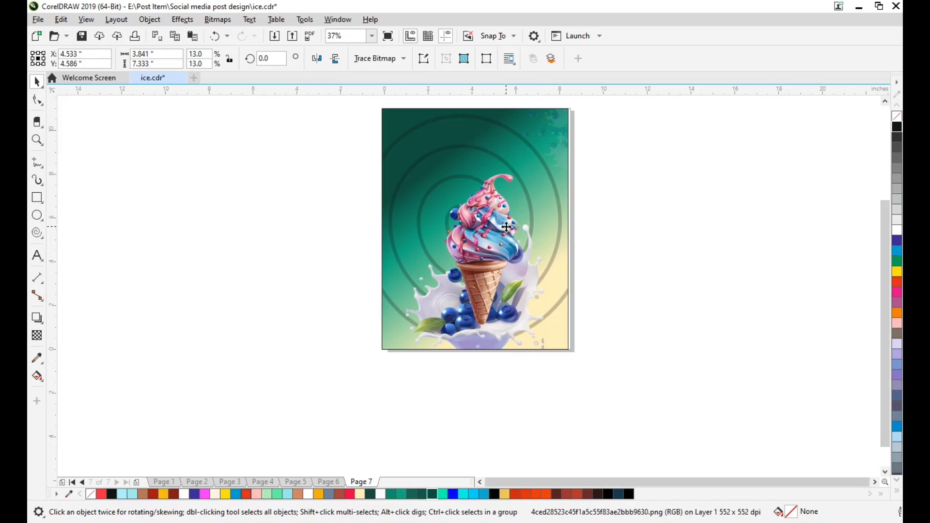
pyautogui.press('Left')
pyautogui.press('Left')
pyautogui.press('Left')
pyautogui.press('Left')
pyautogui.press('Left')
pyautogui.press('Left')
pyautogui.press('Left')
pyautogui.press('Left')
pyautogui.press('Left')
pyautogui.press('Down')
pyautogui.press('Down')
pyautogui.press('Down')
pyautogui.press('Down')
pyautogui.press('Down')
pyautogui.press('Down')
pyautogui.press('Down')
pyautogui.press('Down')
pyautogui.press('Down')
pyautogui.press('Down')
pyautogui.press('Down')
pyautogui.press('Down')
pyautogui.press('Down')
pyautogui.press('Down')
pyautogui.press('Down')
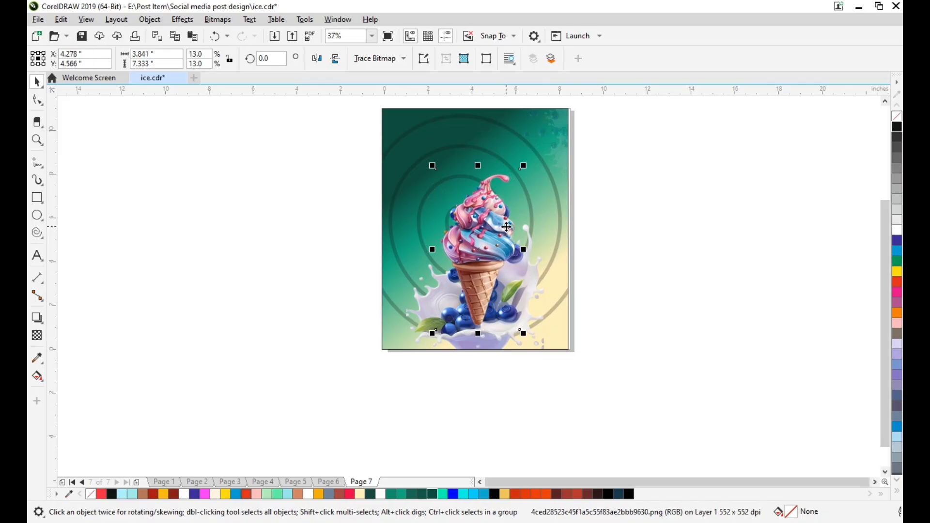
pyautogui.press('Up')
pyautogui.press('Up')
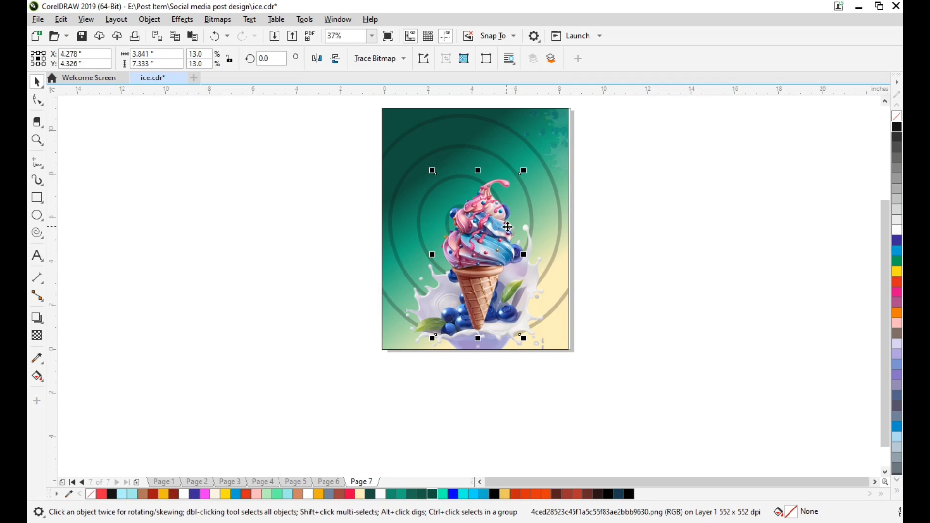
# Fade the cone's lower tip into the milk splash with a downward fountain transparency ending at 100, angled about -83.3 degrees
pyautogui.click(612, 295)
pyautogui.press('Right')
pyautogui.scroll(1, 474, 300)
pyautogui.press('Down')
pyautogui.click(458, 288)
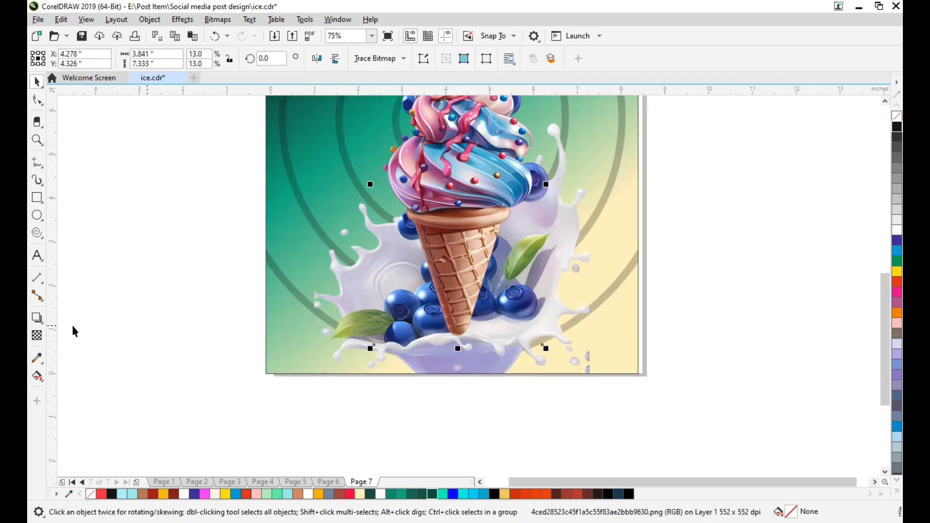
pyautogui.click(37, 338)
pyautogui.scroll(4, 428, 329)
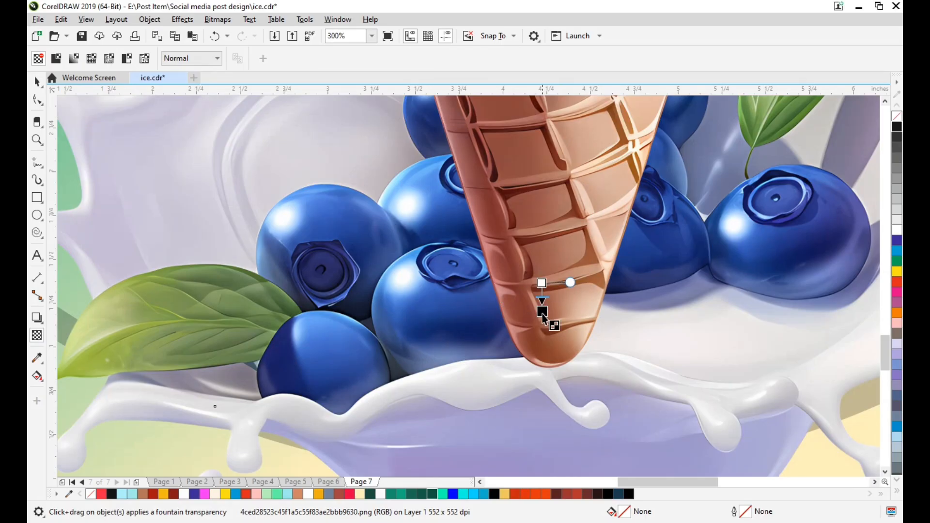
pyautogui.moveTo(553, 395); pyautogui.dragTo(553, 449)
pyautogui.moveTo(542, 283); pyautogui.dragTo(539, 213)
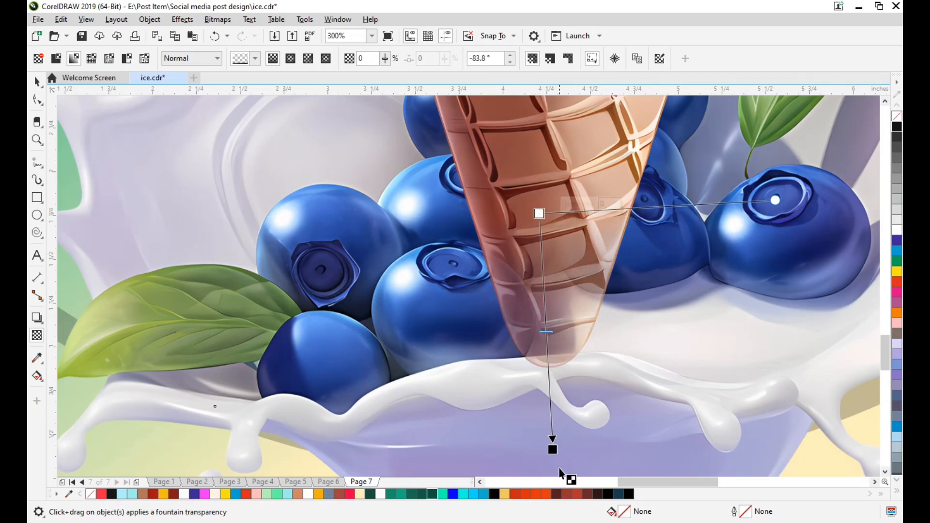
pyautogui.moveTo(553, 450); pyautogui.dragTo(552, 409)
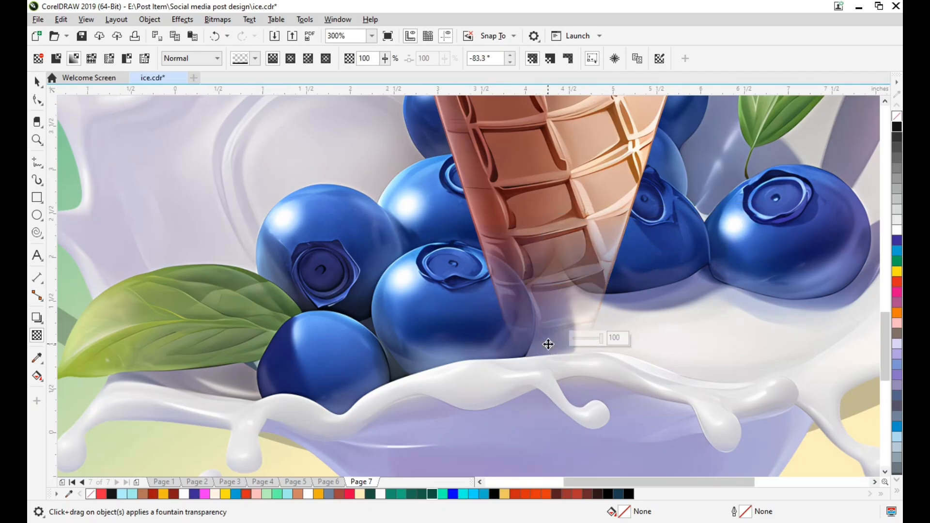
pyautogui.scroll(-3, 548, 352)
pyautogui.click(36, 82)
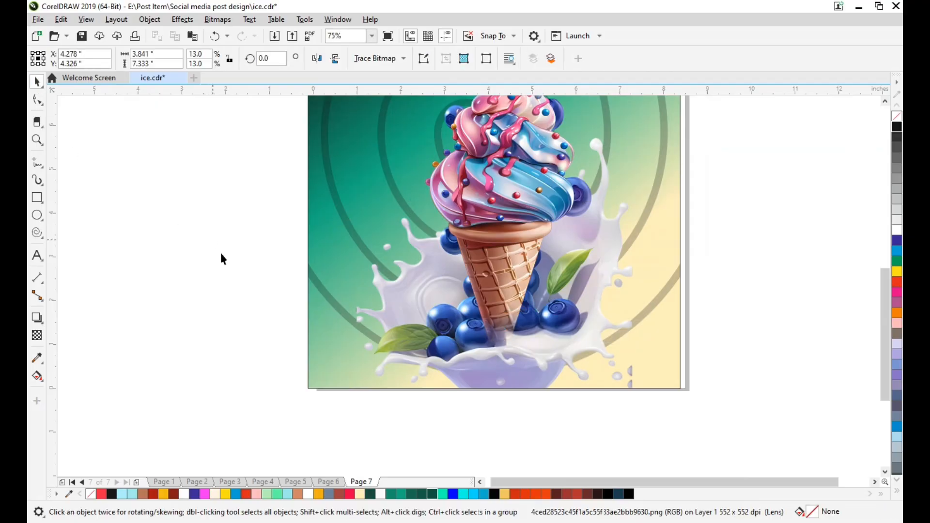
# Add the title "ICE-CREAM" in Algerian, stretched to about 6.12 by 2.2 inches, behind the ice cream's tip on the upper page
pyautogui.hscroll(3, 311, 307)
pyautogui.scroll(2, 312, 307)
pyautogui.scroll(2, 338, 298)
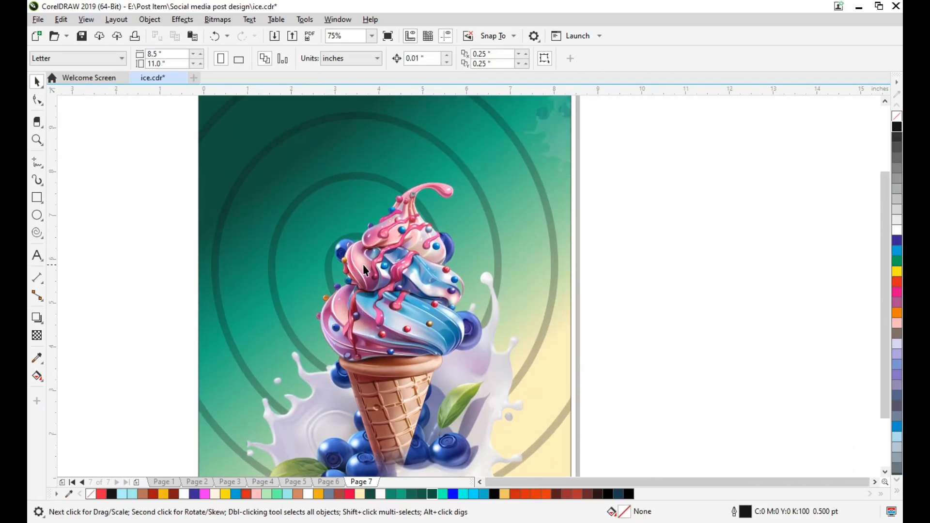
pyautogui.scroll(-2, 371, 249)
pyautogui.scroll(2, 405, 294)
pyautogui.scroll(-1, 406, 295)
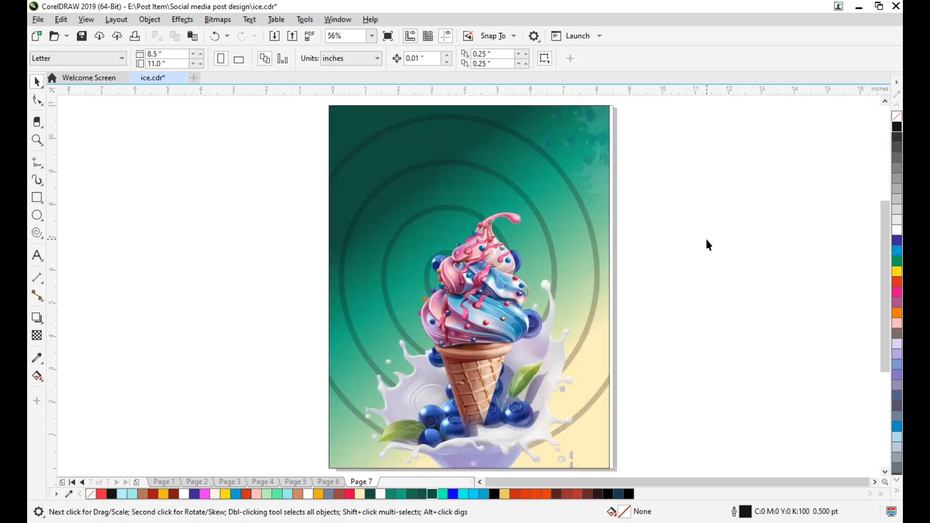
pyautogui.click(37, 255)
pyautogui.click(171, 233)
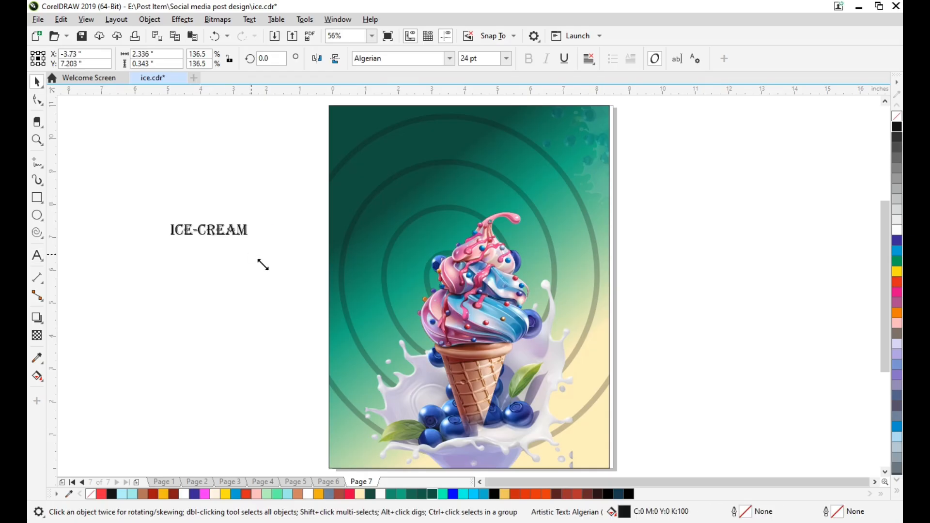
pyautogui.moveTo(311, 233); pyautogui.dragTo(470, 243)
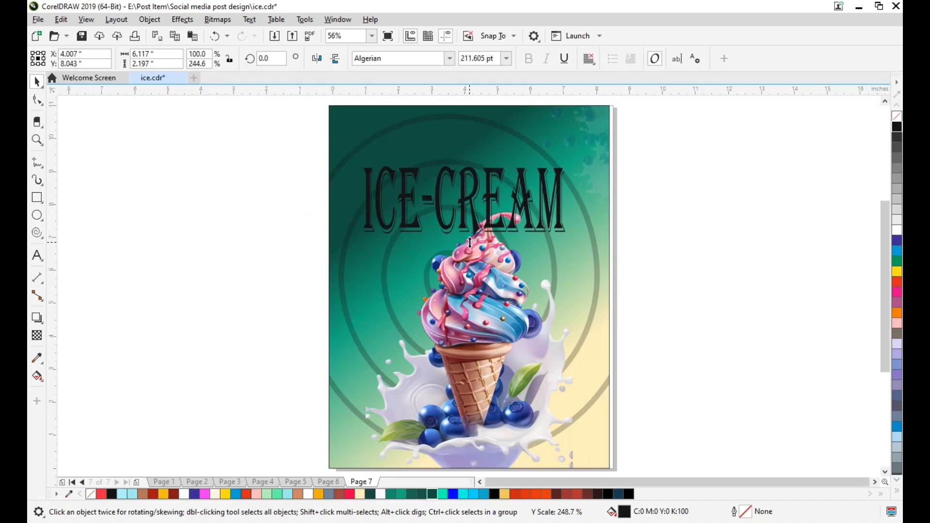
# Fill the ICE-CREAM title with white
pyautogui.click(485, 275)
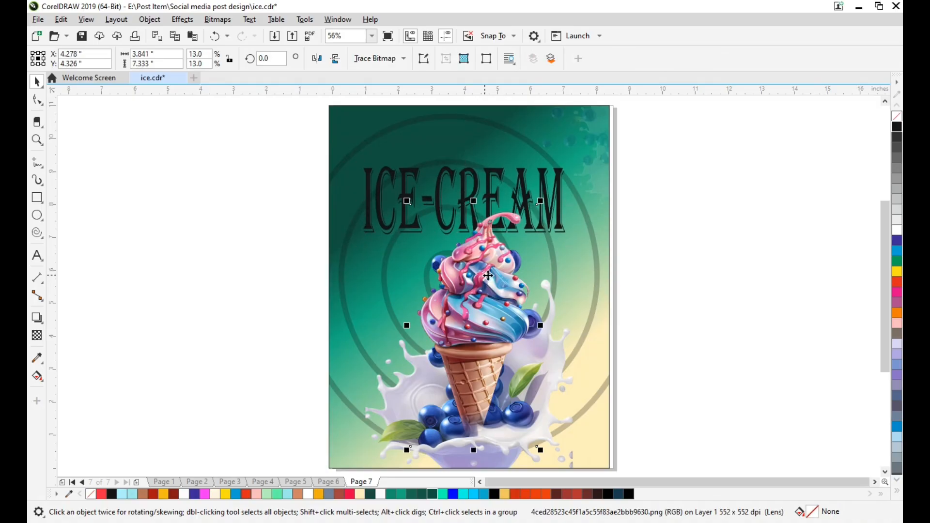
pyautogui.click(693, 229)
pyautogui.click(472, 216)
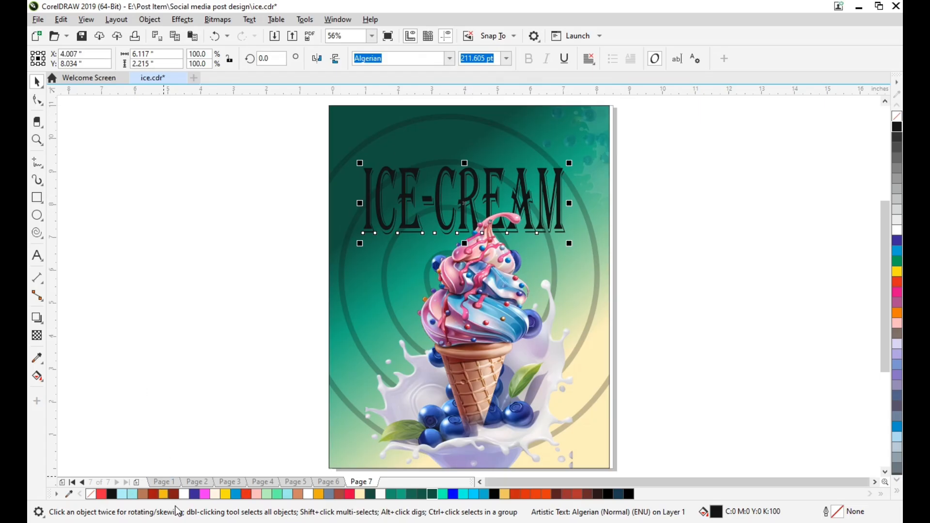
pyautogui.click(186, 494)
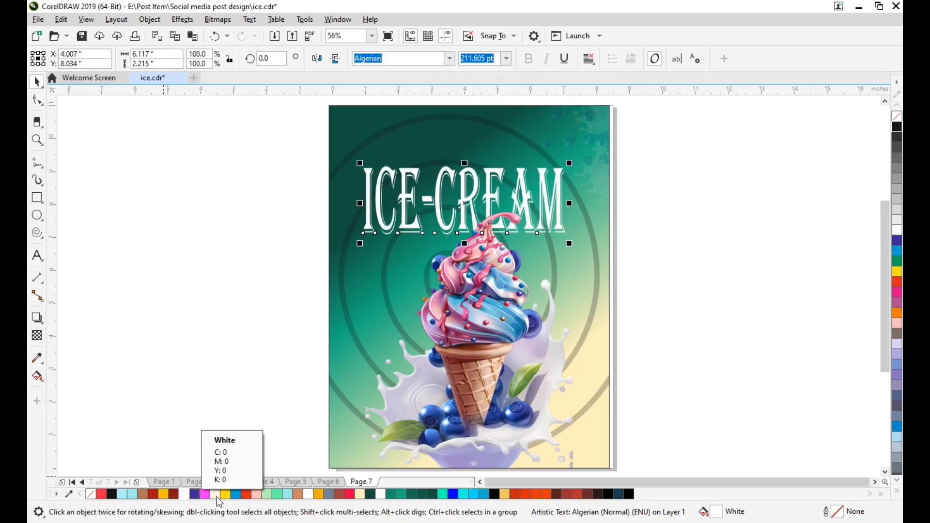
pyautogui.click(212, 390)
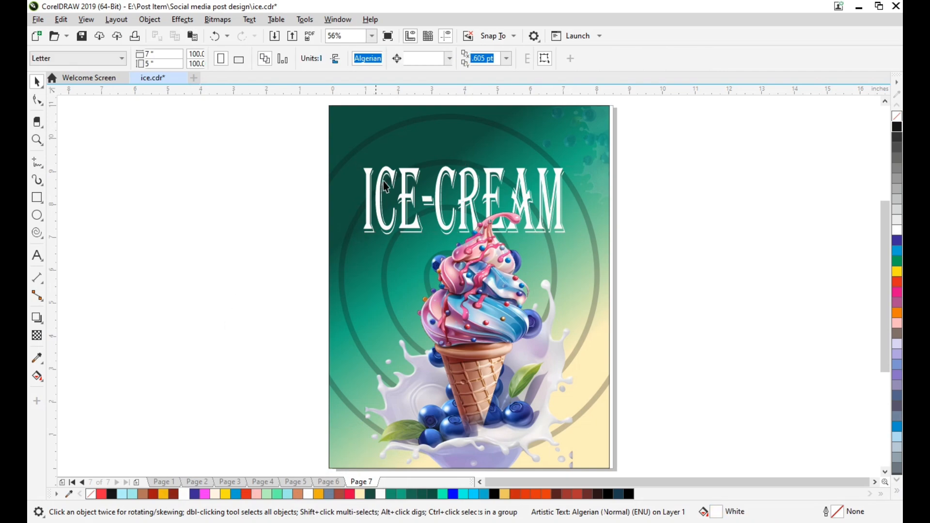
# Examine the white ICE-CREAM title up close where it meets the ice cream's swirled tip
pyautogui.scroll(2, 492, 194)
pyautogui.scroll(-2, 493, 196)
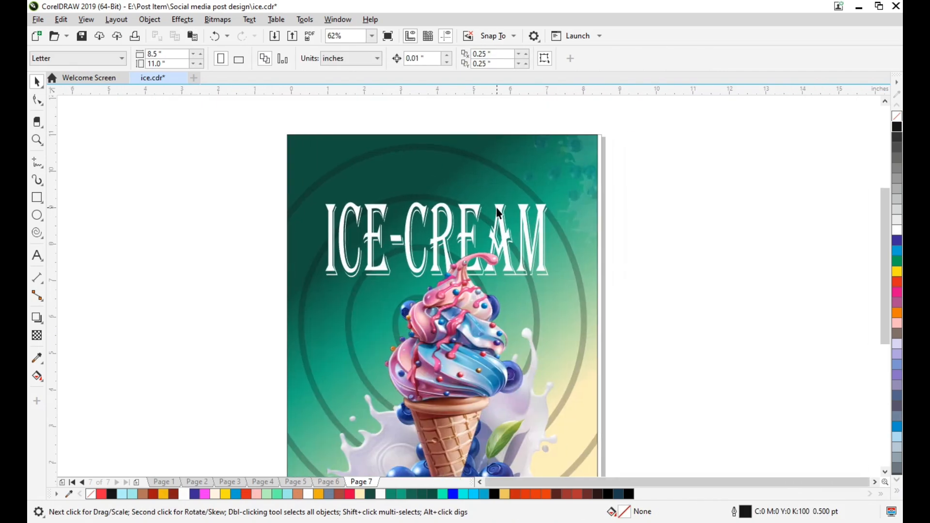
pyautogui.scroll(2, 443, 235)
pyautogui.press('Left')
pyautogui.press('Left')
pyautogui.press('Left')
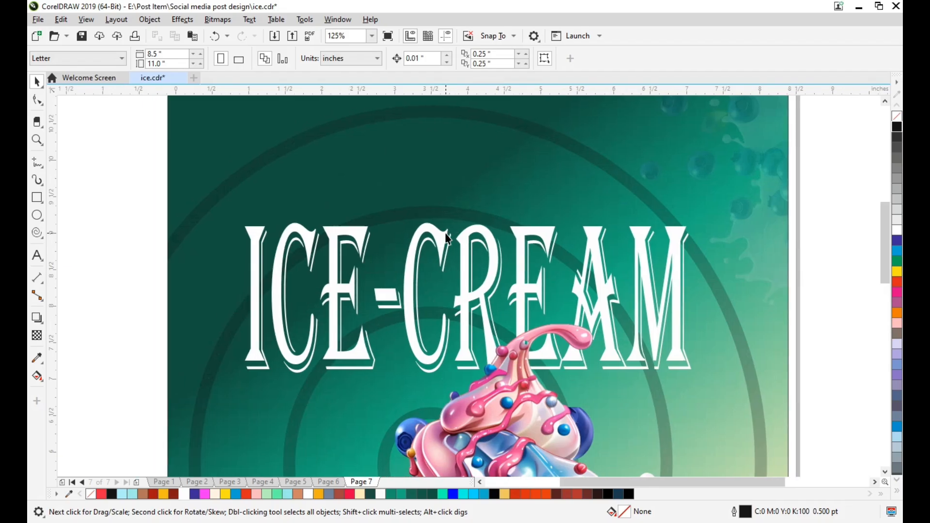
pyautogui.press('Down')
pyautogui.press('Down')
pyautogui.press('Down')
pyautogui.press('Down')
pyautogui.press('Down')
pyautogui.press('Down')
pyautogui.press('Left')
pyautogui.press('Left')
pyautogui.press('Left')
pyautogui.press('Left')
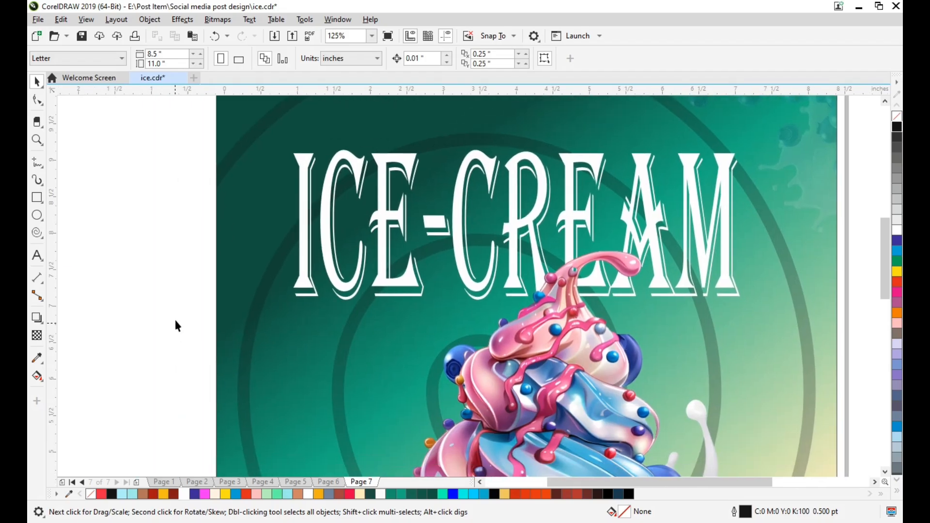
# Add the text "Ulmited time offer" beside the title and set its font to Arial Black (Normal-Italic)
pyautogui.click(36, 256)
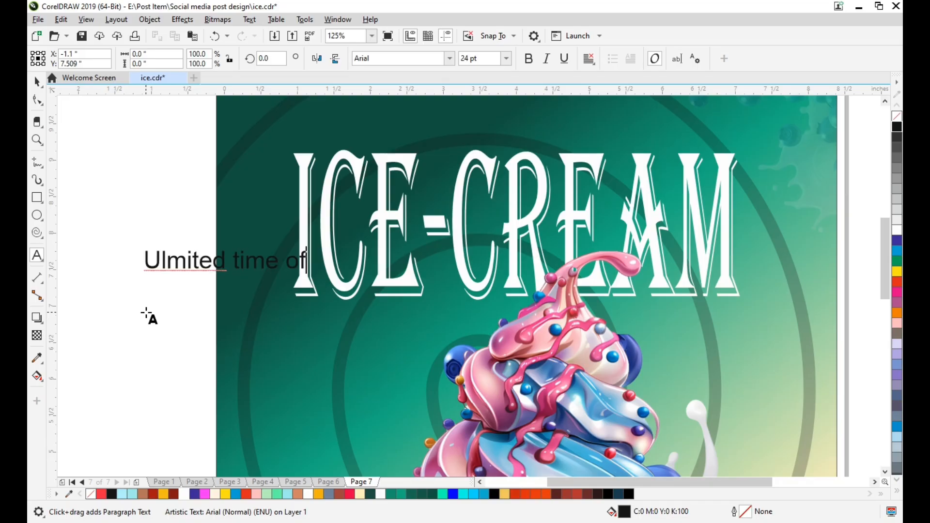
pyautogui.hotkey('ctrl', 'a')
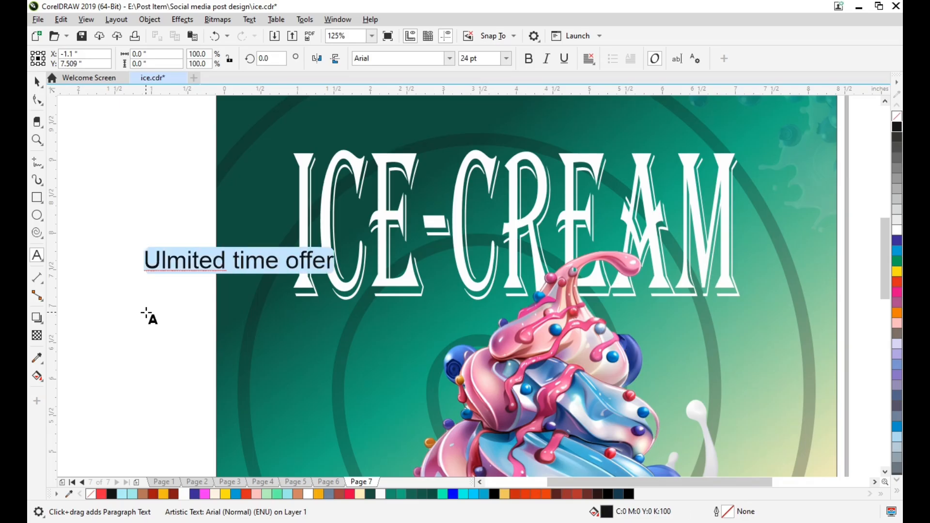
pyautogui.click(451, 59)
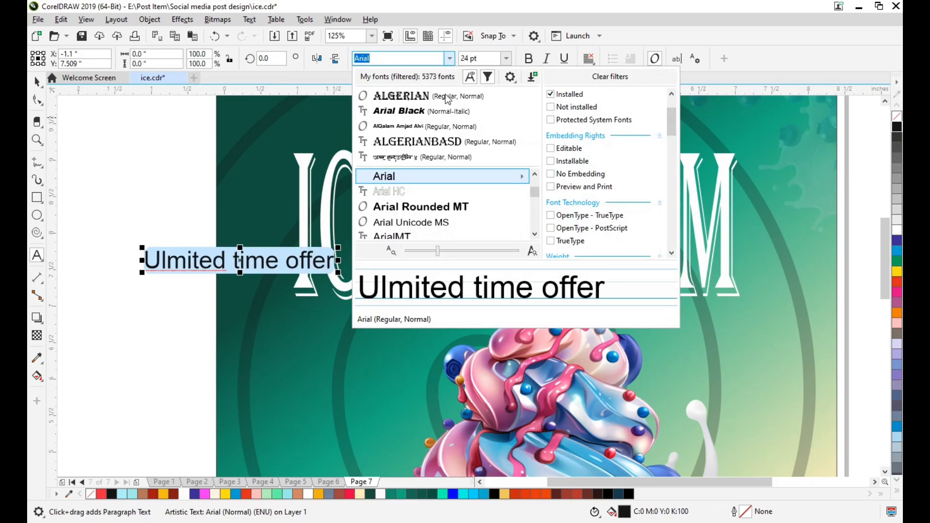
pyautogui.press('Escape')
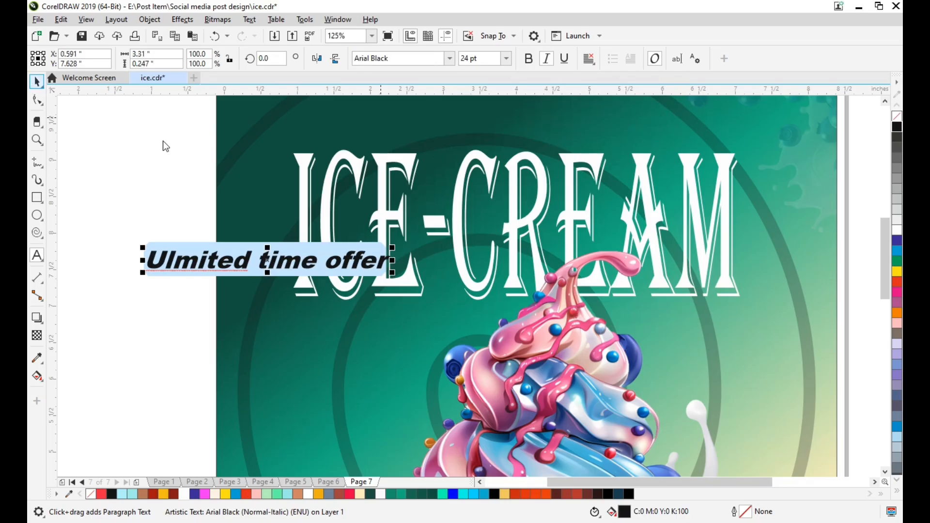
# Shrink the offer text to about 2.36 by 0.18 inches and place it beneath the start of the ICE-CREAM title
pyautogui.click(37, 81)
pyautogui.moveTo(392, 272); pyautogui.dragTo(363, 271)
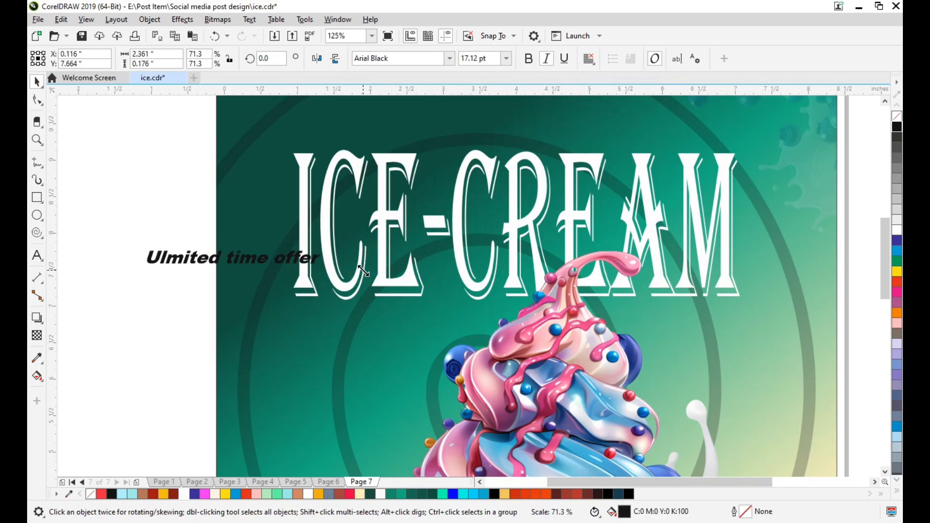
pyautogui.moveTo(262, 260); pyautogui.dragTo(414, 319)
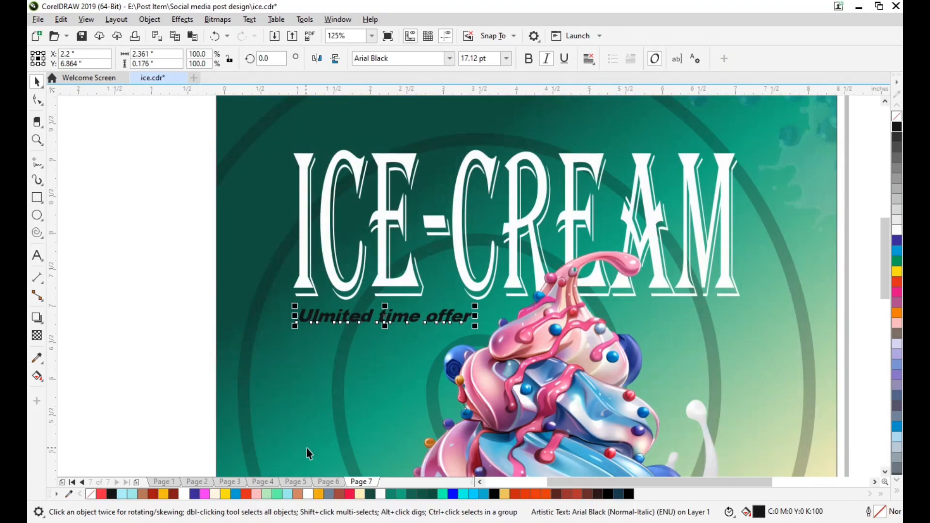
# Try crimson (#E50046), mint green (#5FF8A5) and bright red fills on the offer text
pyautogui.click(348, 496)
pyautogui.click(151, 382)
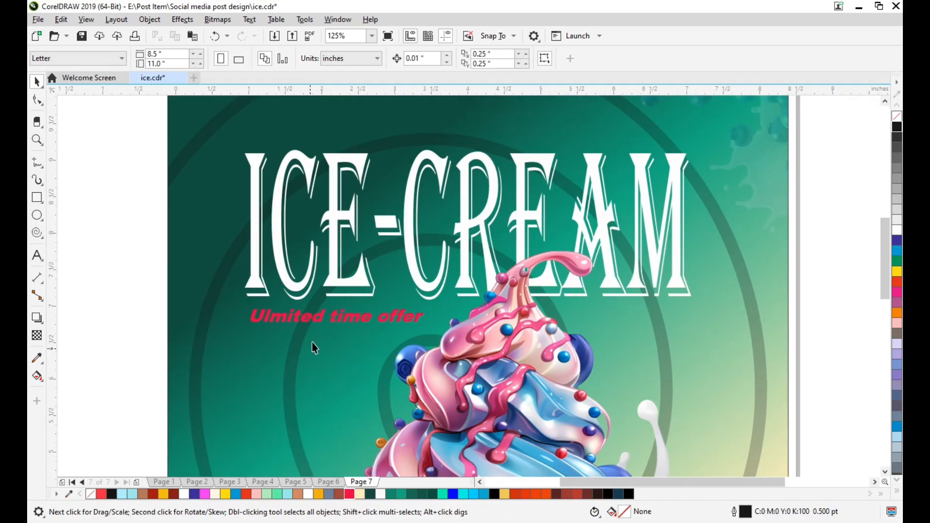
pyautogui.scroll(3, 314, 329)
pyautogui.click(327, 311)
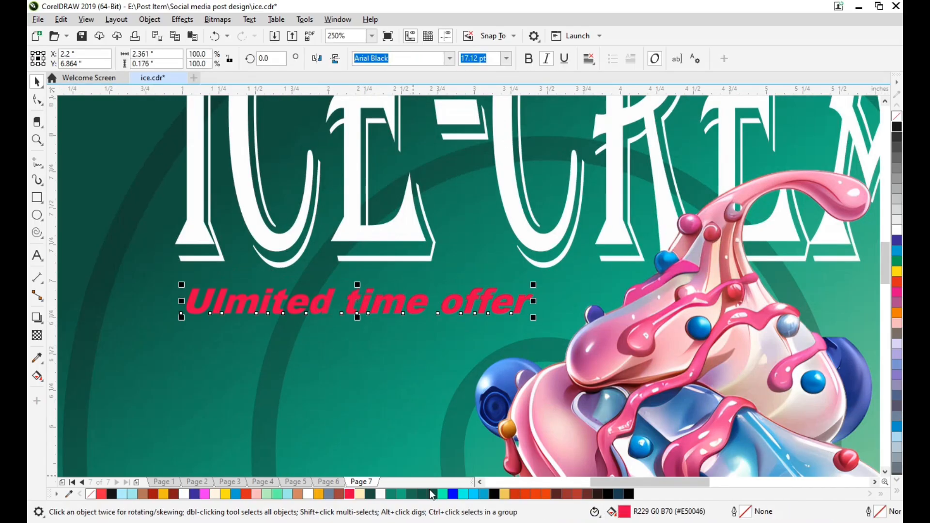
pyautogui.click(277, 493)
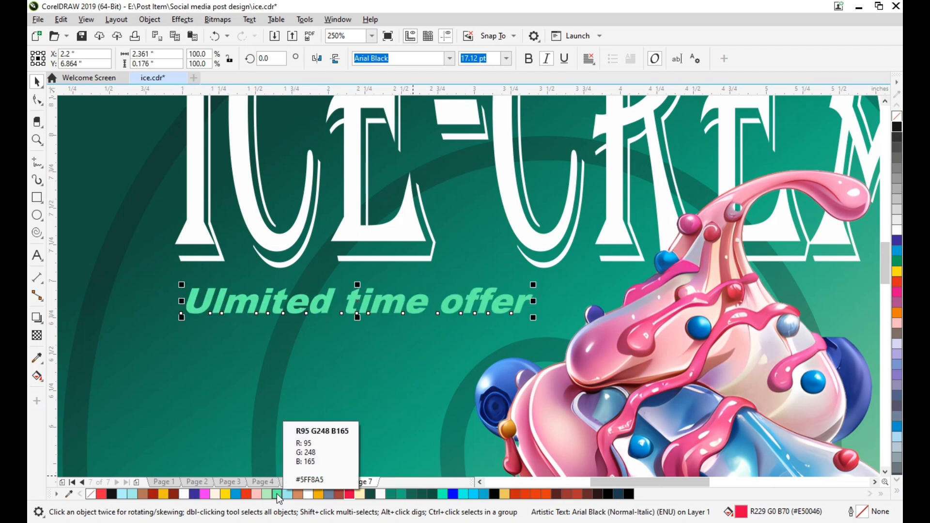
pyautogui.scroll(-5, 303, 347)
pyautogui.click(582, 377)
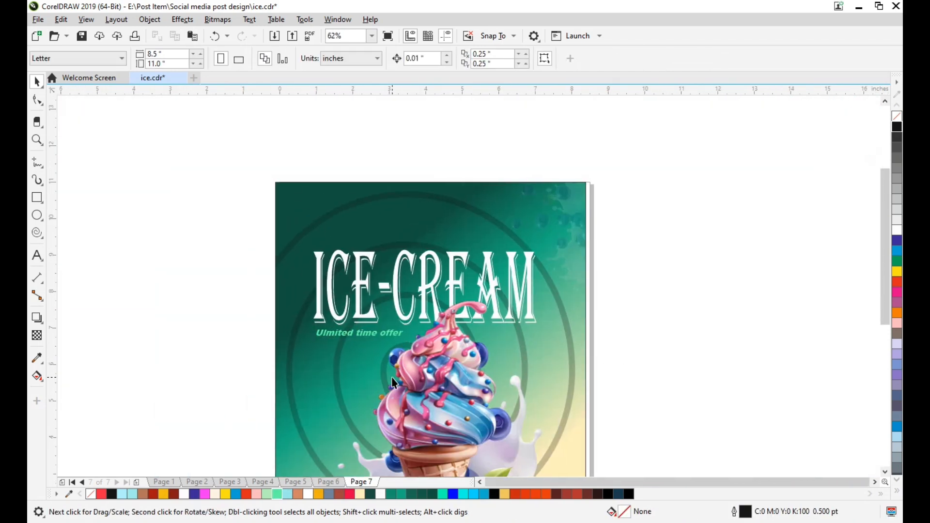
pyautogui.click(372, 337)
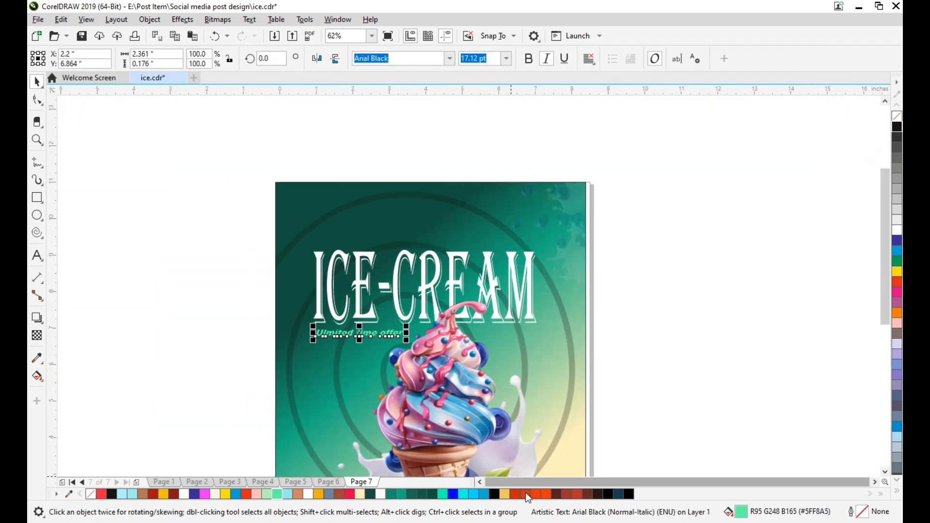
pyautogui.click(100, 493)
pyautogui.click(332, 348)
pyautogui.scroll(5, 362, 330)
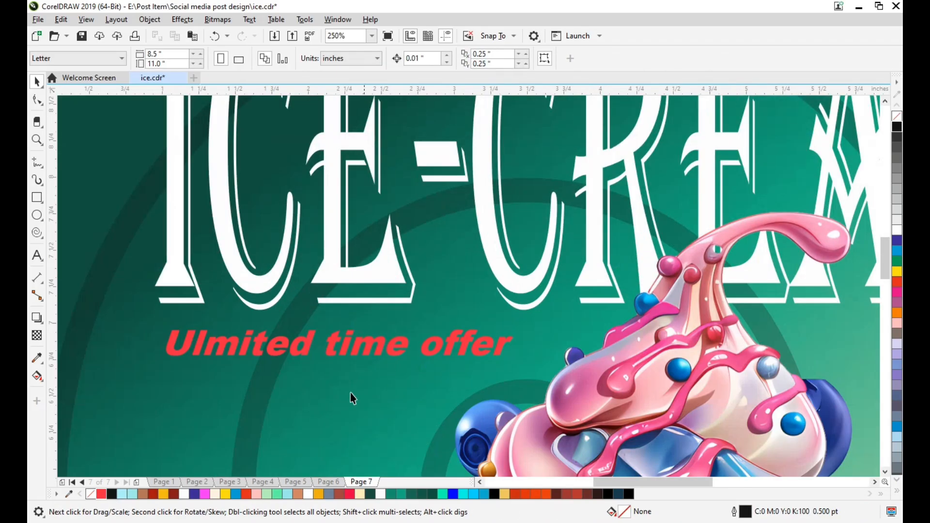
# Fill the offer text with a pink sampled from the ice cream's swirl using the Color Eyedropper
pyautogui.click(36, 359)
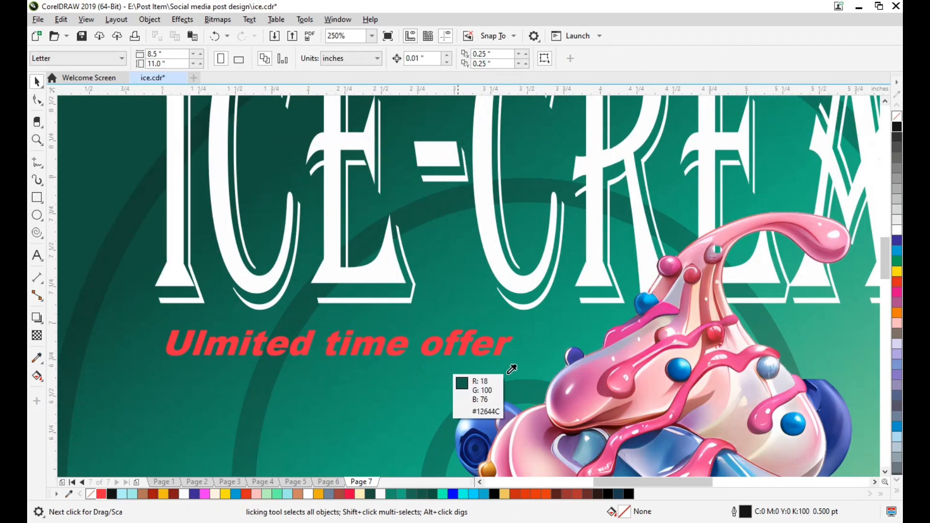
pyautogui.click(617, 376)
pyautogui.scroll(5, 352, 341)
pyautogui.scroll(2, 367, 351)
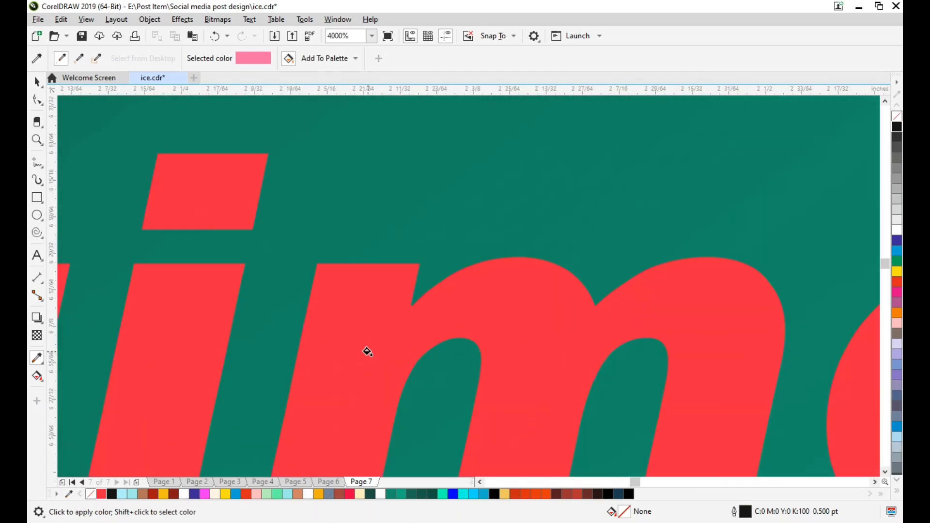
pyautogui.click(366, 350)
pyautogui.scroll(-7, 366, 351)
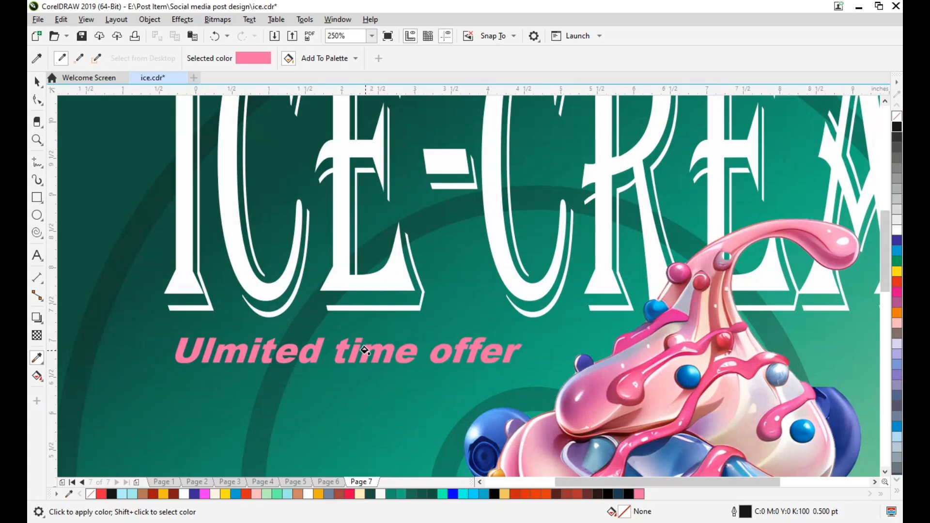
pyautogui.scroll(-2, 364, 352)
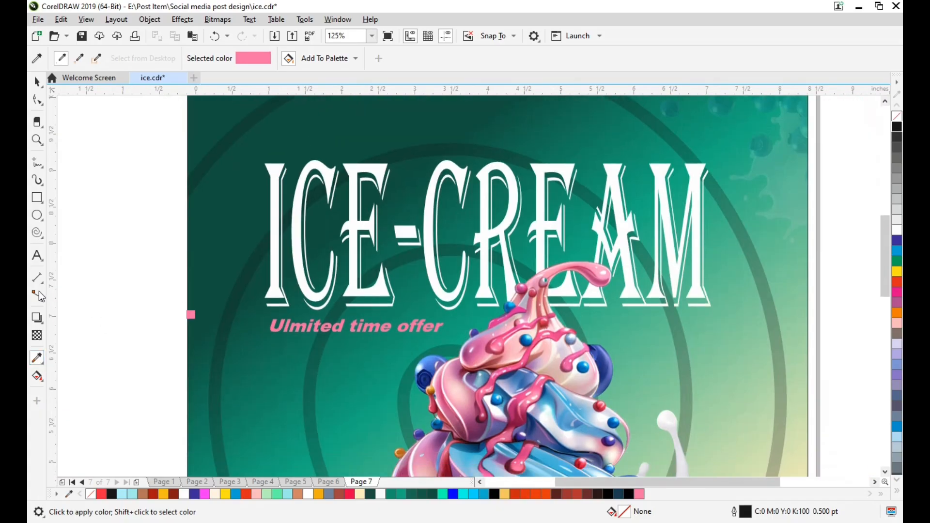
pyautogui.hotkey('ctrl', 'z')
# Add a white Normal-mode drop shadow to the ICE-CREAM title, offset about 0.071 by 0.142 inches up and to the right
pyautogui.click(37, 318)
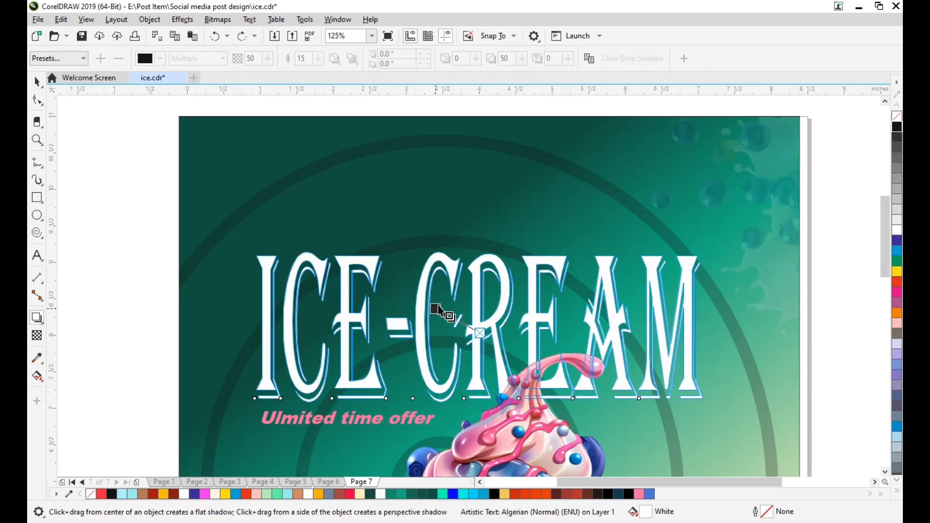
pyautogui.moveTo(480, 332); pyautogui.dragTo(522, 231)
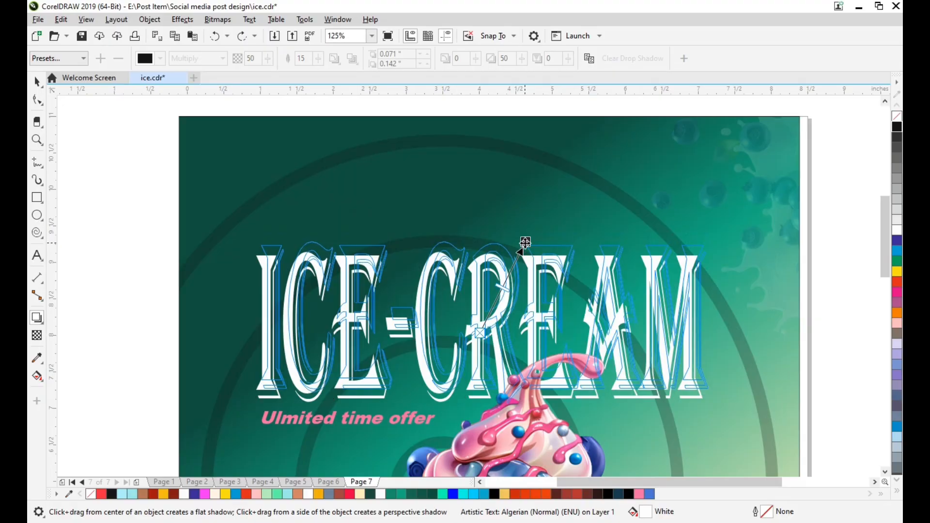
pyautogui.moveTo(525, 242); pyautogui.dragTo(525, 242)
pyautogui.click(223, 59)
pyautogui.click(175, 68)
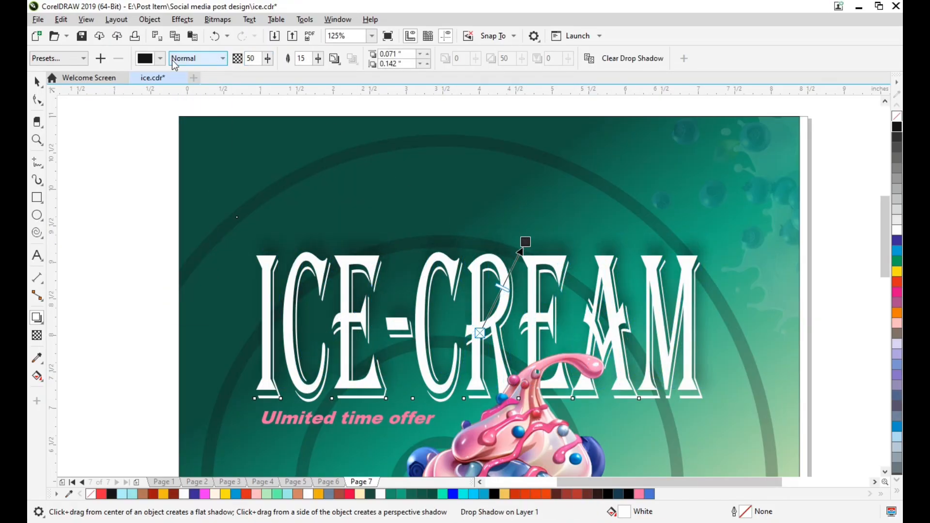
pyautogui.click(159, 59)
pyautogui.click(183, 135)
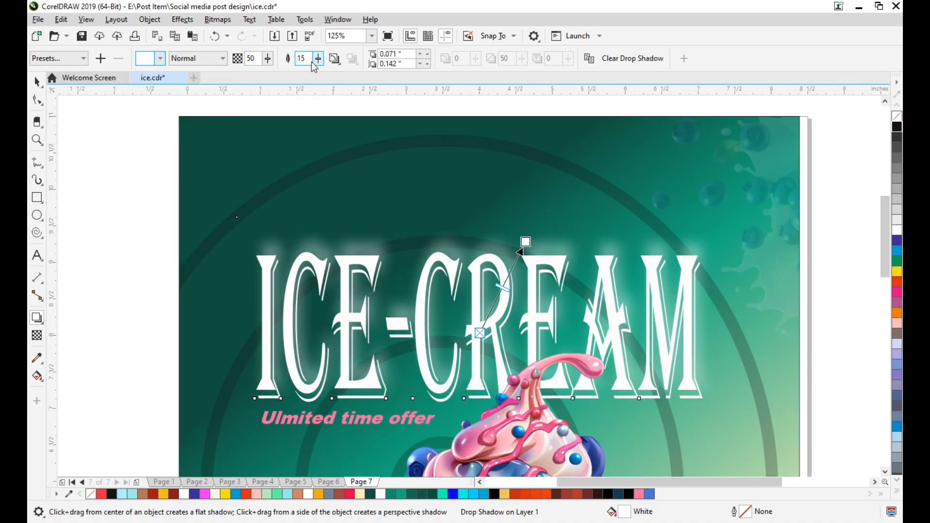
pyautogui.click(70, 104)
pyautogui.press('space')
# Examine the whole post design, including the glow around the ICE-CREAM title
pyautogui.press('Right')
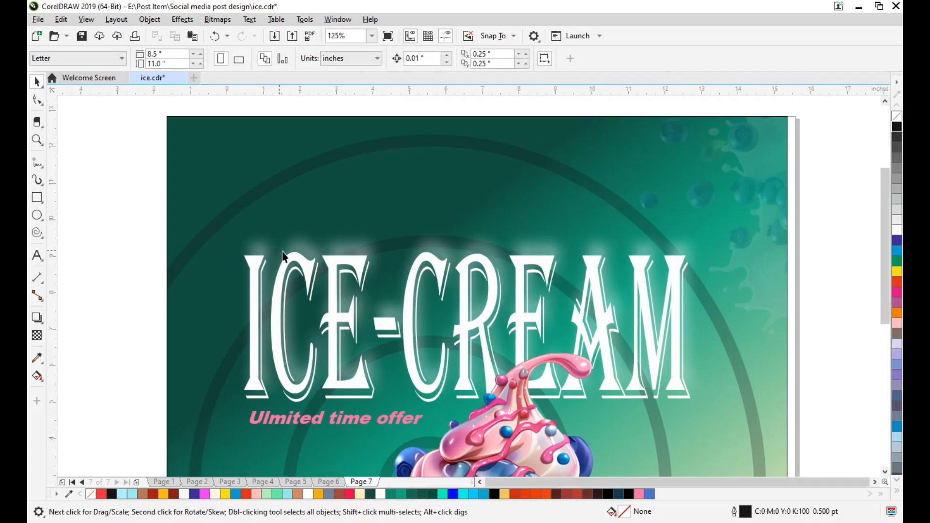
pyautogui.scroll(-1, 280, 251)
pyautogui.press('Left')
pyautogui.press('Left')
pyautogui.press('Left')
pyautogui.press('Left')
pyautogui.press('Left')
pyautogui.press('Down')
pyautogui.press('Down')
pyautogui.press('Down')
pyautogui.press('Down')
pyautogui.press('Down')
pyautogui.press('Down')
pyautogui.press('Down')
pyautogui.scroll(-1, 464, 294)
pyautogui.press('Right')
pyautogui.press('Right')
pyautogui.press('Right')
pyautogui.press('Right')
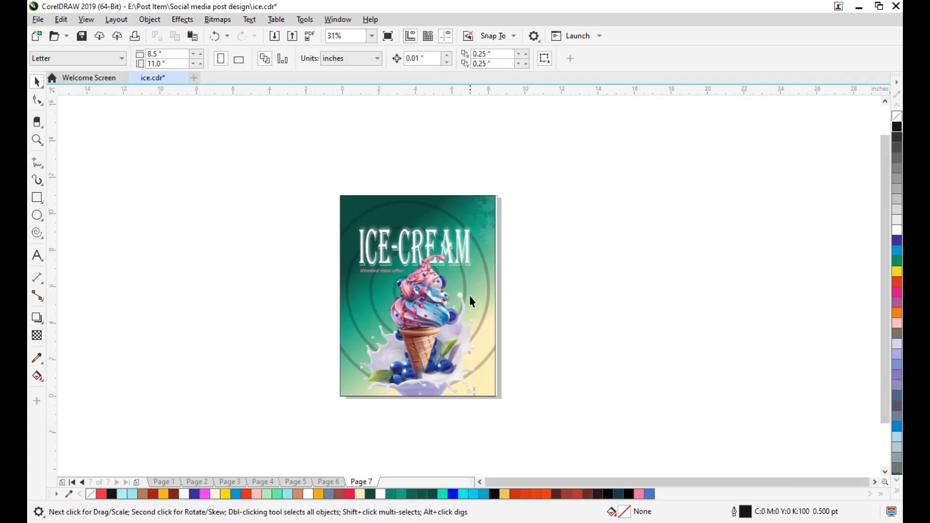
pyautogui.press('F4')
pyautogui.press('Right')
pyautogui.press('Right')
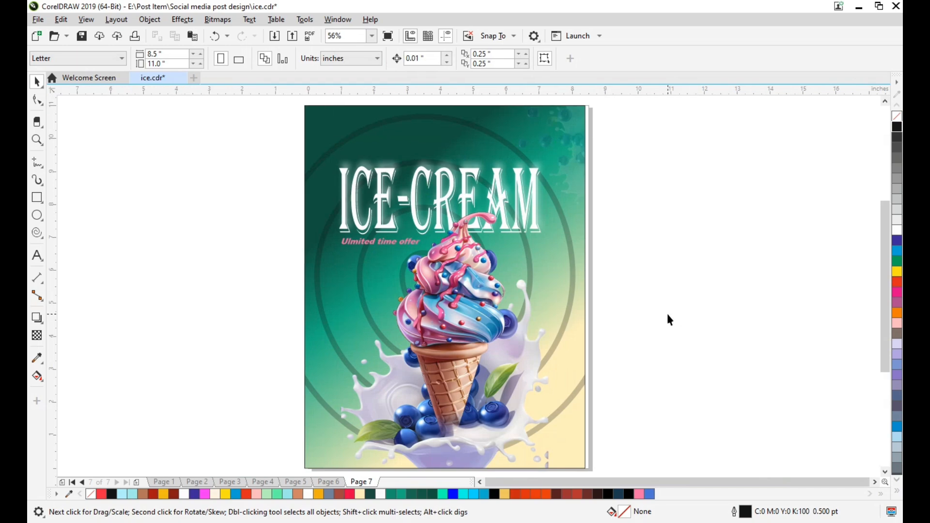
# Draw a circle about 2.23 inches wide beside the page and add the text "45%Save" above it
pyautogui.press('F7')
pyautogui.moveTo(113, 227); pyautogui.dragTo(171, 302)
pyautogui.click(38, 257)
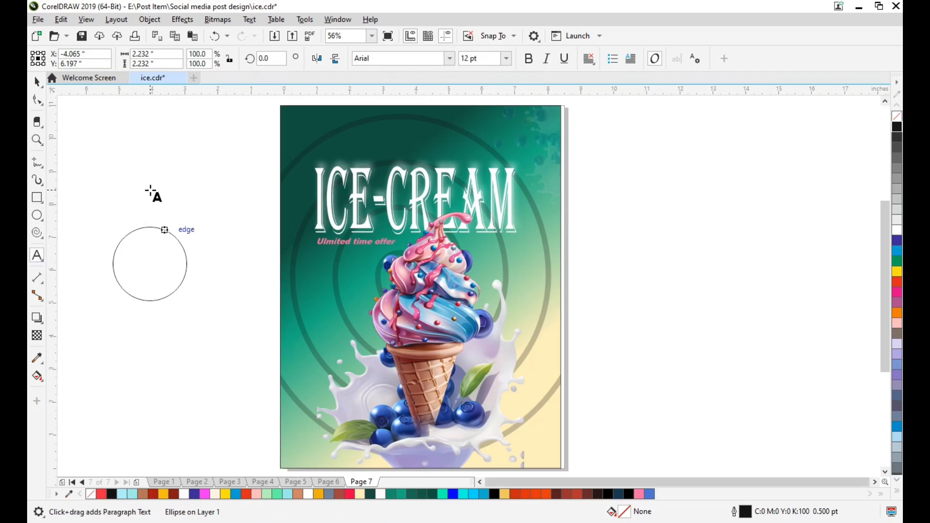
pyautogui.click(151, 190)
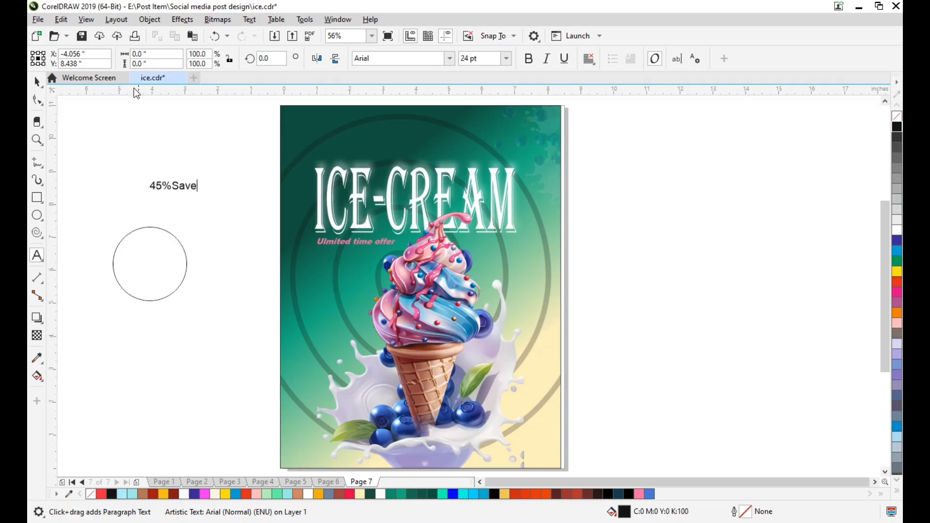
pyautogui.click(38, 84)
# Enlarge the text to about 44.86 pt inside the circle and arrange it as two centred lines, "45%" and "Save"
pyautogui.moveTo(199, 194); pyautogui.dragTo(164, 251)
pyautogui.doubleClick(164, 251)
pyautogui.press('Return')
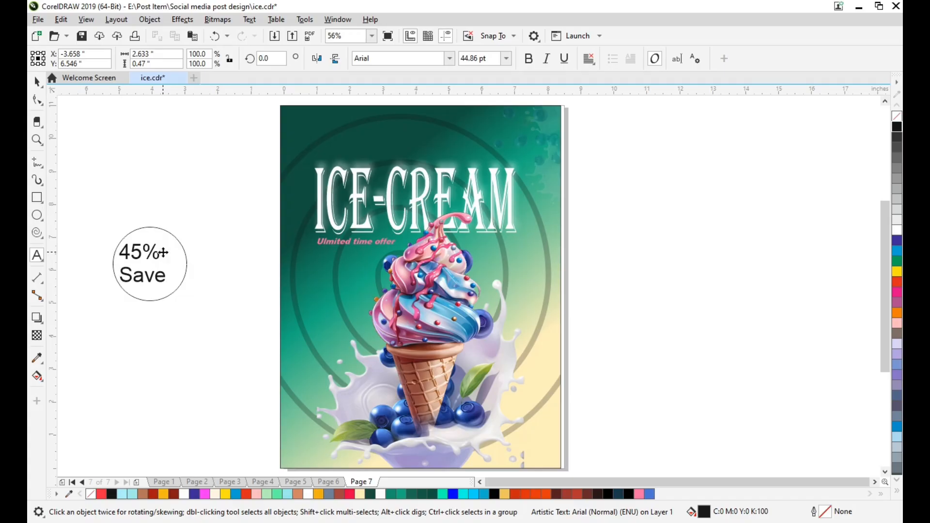
pyautogui.click(589, 58)
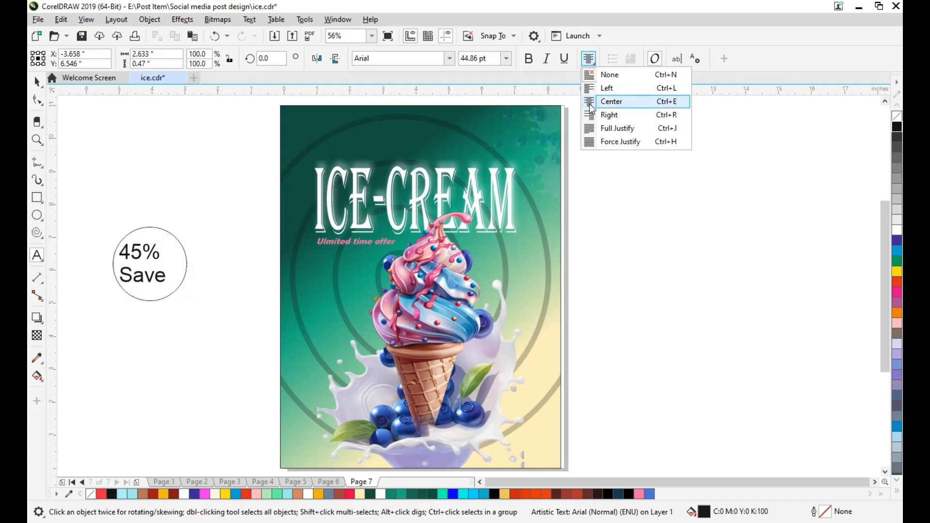
pyautogui.click(612, 101)
pyautogui.scroll(3, 156, 226)
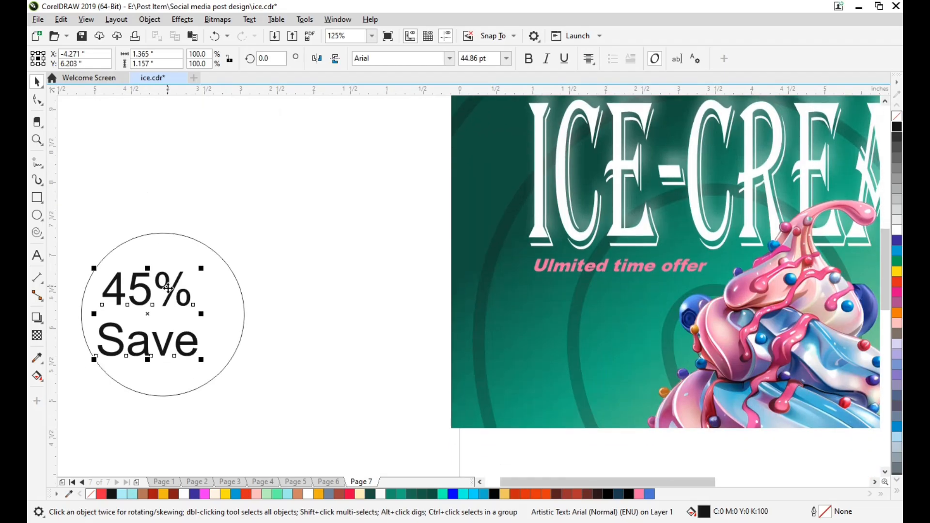
# Give the circle a thicker black outline and a pale cream-yellow fill
pyautogui.click(243, 276)
pyautogui.click(552, 59)
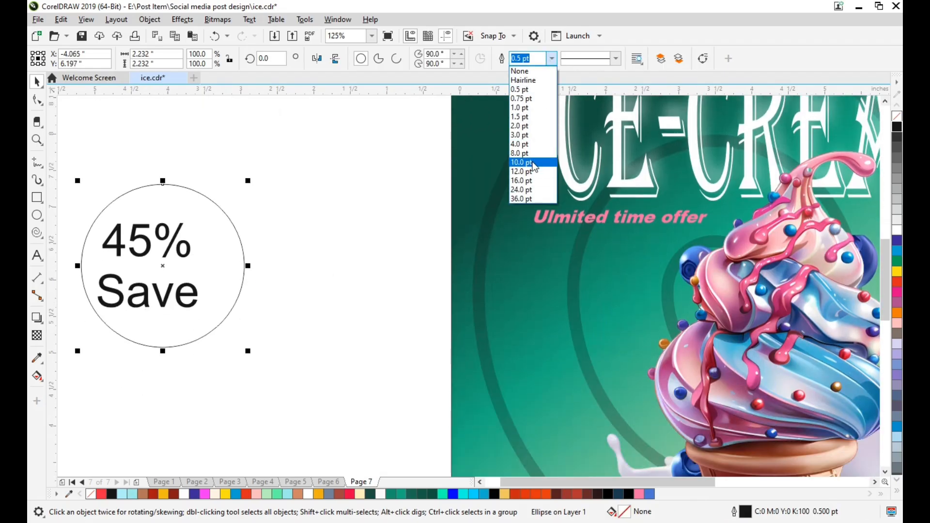
pyautogui.click(526, 155)
pyautogui.hscroll(-1, 382, 203)
pyautogui.click(372, 235)
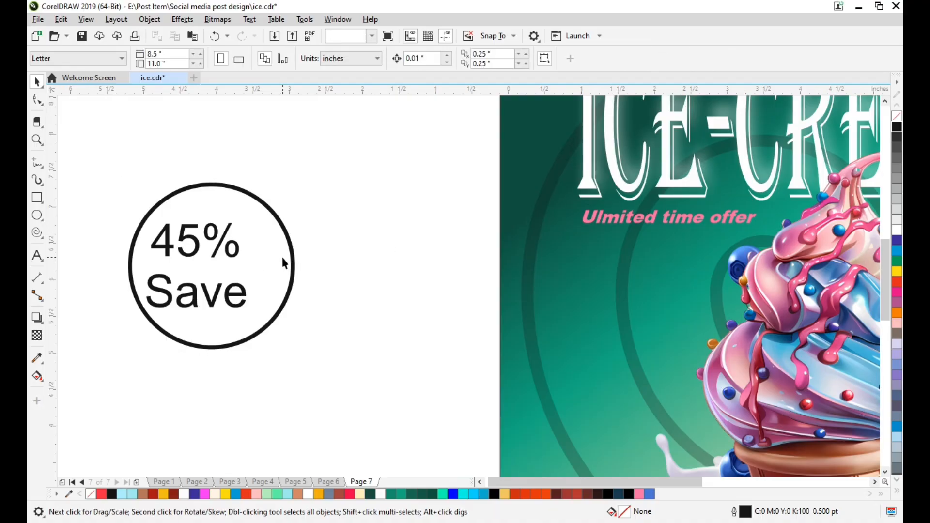
pyautogui.click(283, 257)
pyautogui.click(361, 494)
pyautogui.click(370, 343)
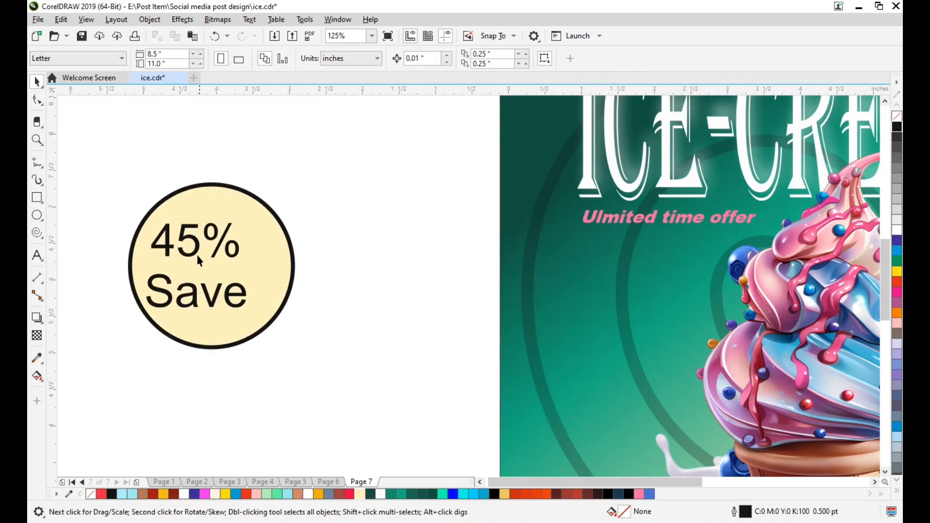
# Centre the 45% Save text horizontally and vertically on the circle
pyautogui.click(191, 301)
pyautogui.keyDown('shift'); pyautogui.click(257, 297); pyautogui.keyUp('shift')
pyautogui.press('c')
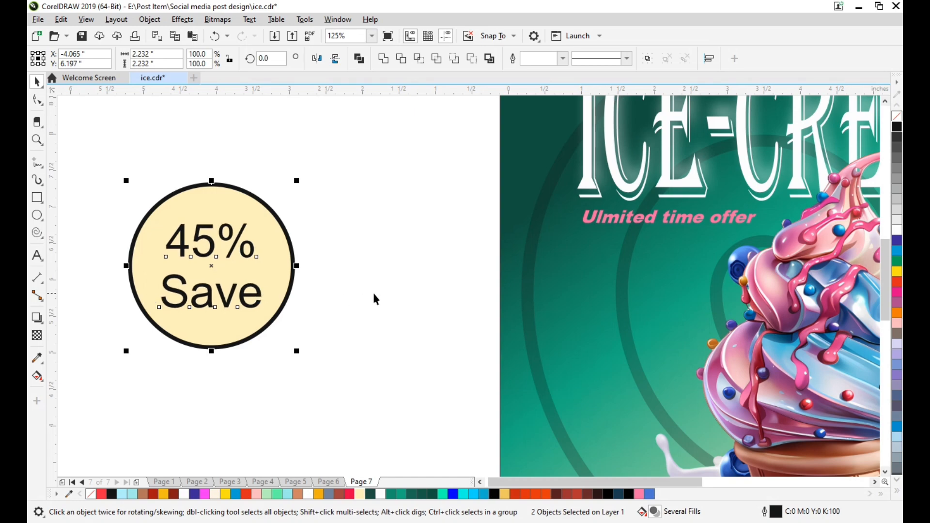
pyautogui.click(376, 296)
# Set the font of the whole 45% Save text to AlgerianBasD
pyautogui.doubleClick(246, 306)
pyautogui.hotkey('ctrl', 'a')
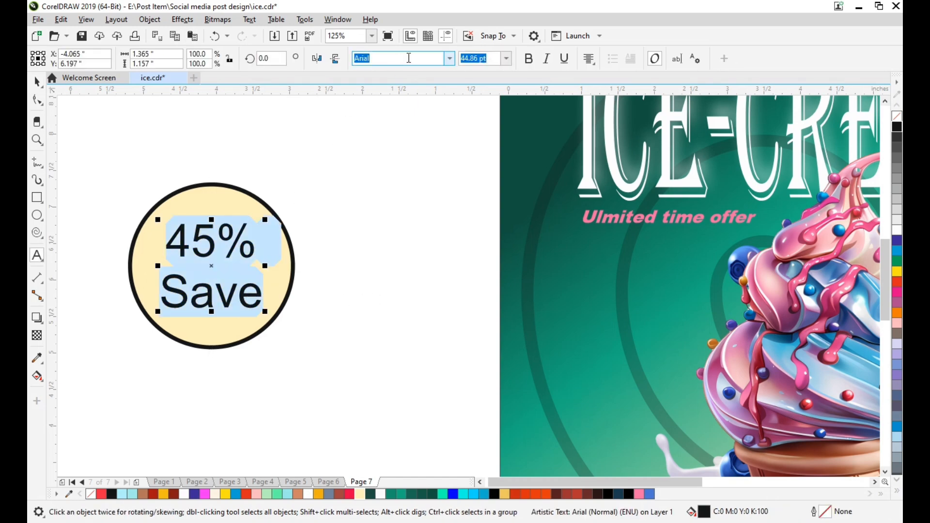
pyautogui.click(449, 59)
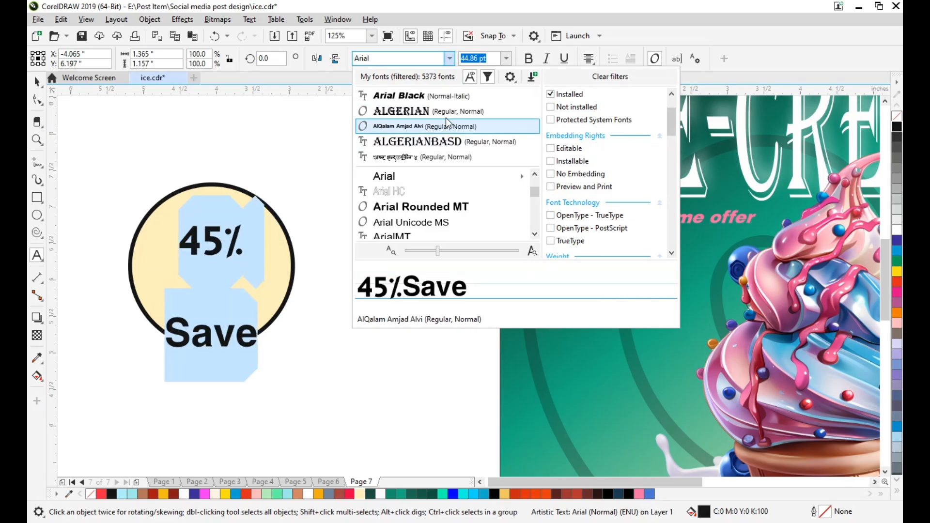
pyautogui.click(453, 145)
pyautogui.click(37, 81)
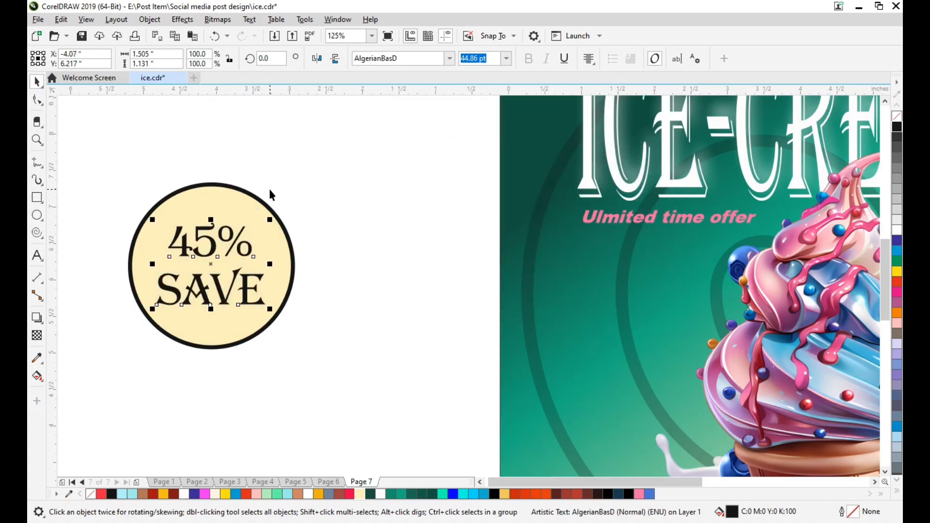
# Move the circle and its text onto the page beneath the offer text and bring the ice-cream cone image in front of them
pyautogui.scroll(-2, 269, 189)
pyautogui.moveTo(159, 170); pyautogui.dragTo(303, 288)
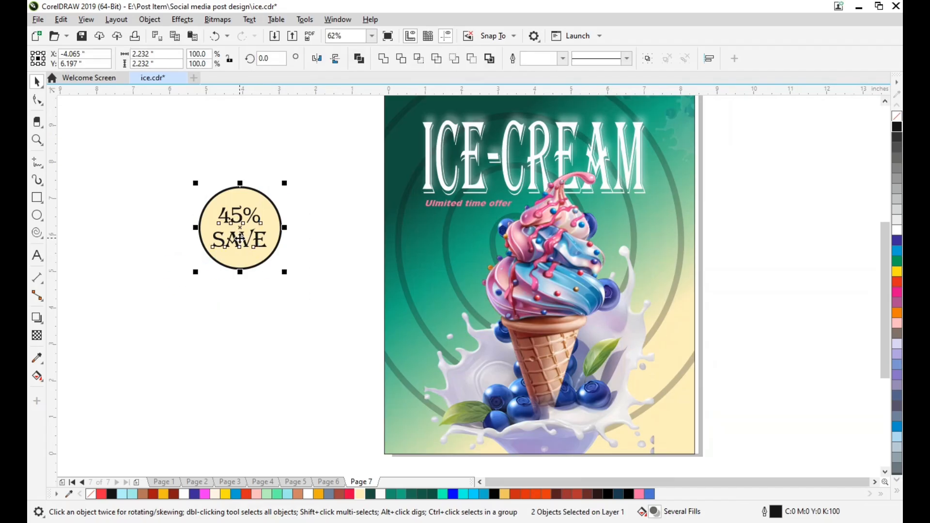
pyautogui.moveTo(240, 238); pyautogui.dragTo(453, 269)
pyautogui.scroll(2, 452, 268)
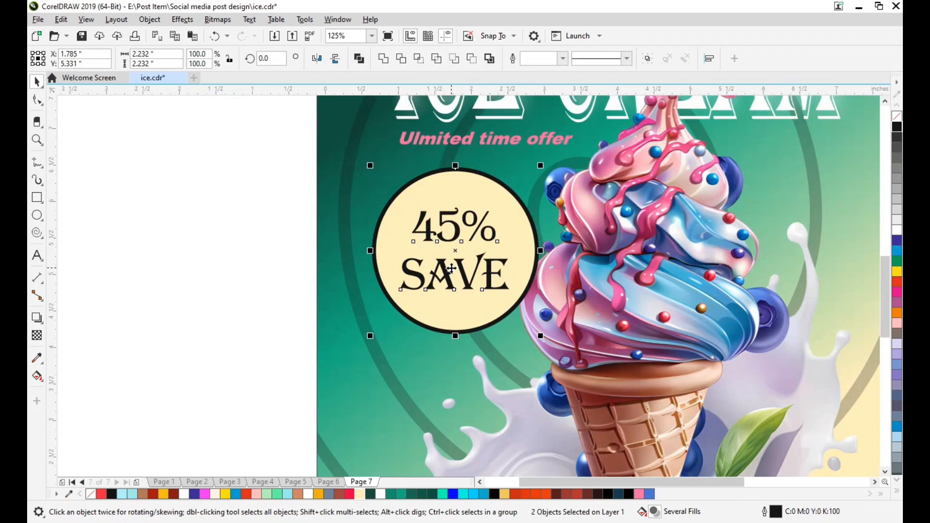
pyautogui.click(561, 299)
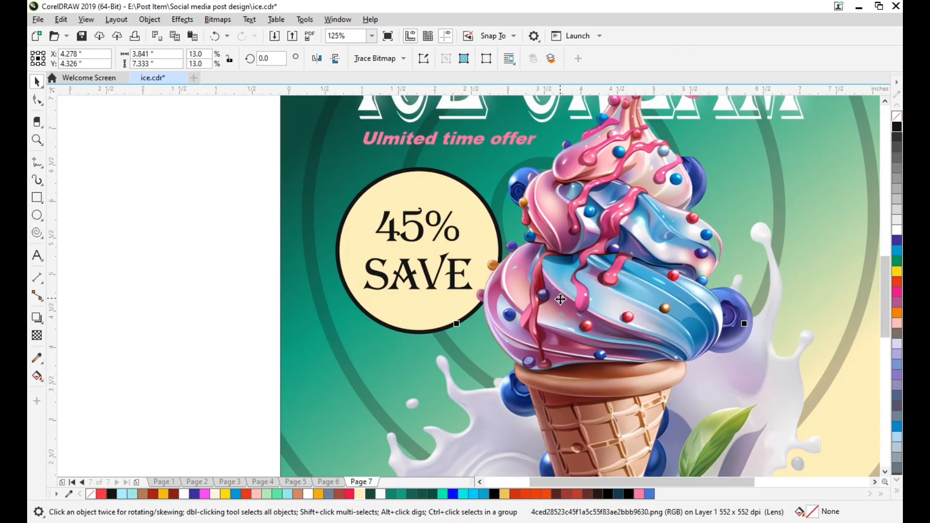
pyautogui.click(149, 100)
# Nudge the circle and its text right and down to X 1.865, Y 5.211 inches, slightly tucked behind the ice cream
pyautogui.moveTo(470, 330); pyautogui.dragTo(539, 370)
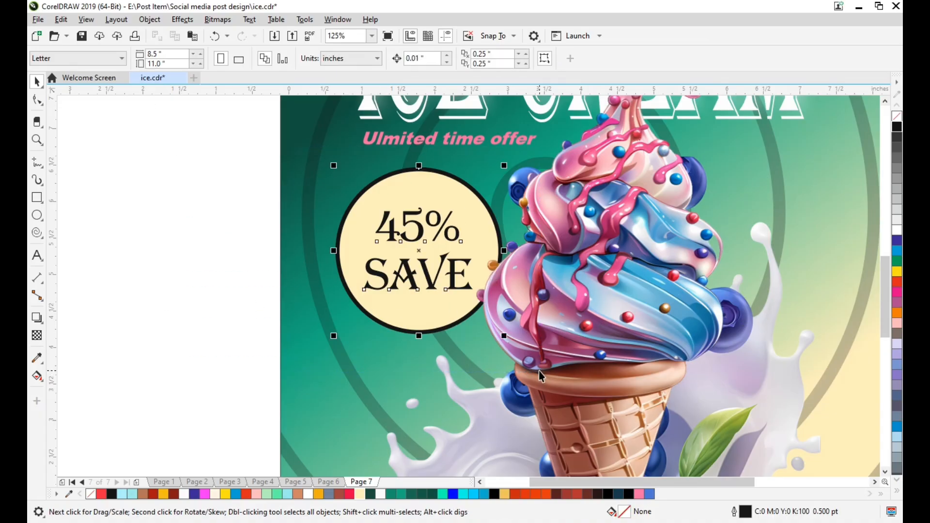
pyautogui.press('Right')
pyautogui.press('Right')
pyautogui.press('Right')
pyautogui.press('Right')
pyautogui.press('Right')
pyautogui.press('Right')
pyautogui.press('Right')
pyautogui.press('Right')
pyautogui.press('Right')
pyautogui.press('Right')
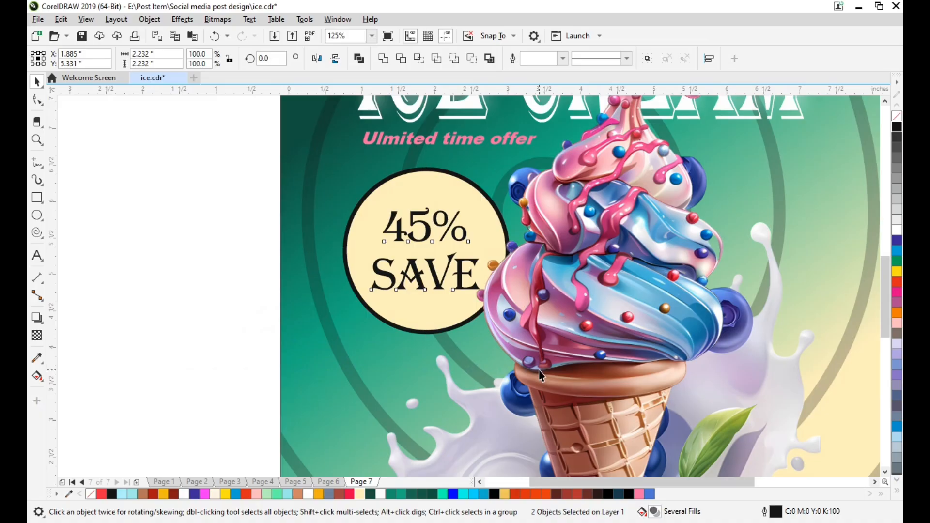
pyautogui.press('Left')
pyautogui.press('Left')
pyautogui.press('Down')
pyautogui.press('Down')
pyautogui.press('Down')
pyautogui.press('Down')
pyautogui.press('Down')
pyautogui.press('Down')
pyautogui.press('Down')
pyautogui.press('Down')
pyautogui.press('Down')
pyautogui.press('Down')
pyautogui.press('Down')
pyautogui.press('Down')
pyautogui.press('Down')
pyautogui.press('Down')
pyautogui.press('Down')
pyautogui.press('Down')
pyautogui.press('Down')
pyautogui.press('Down')
pyautogui.press('Down')
pyautogui.press('Down')
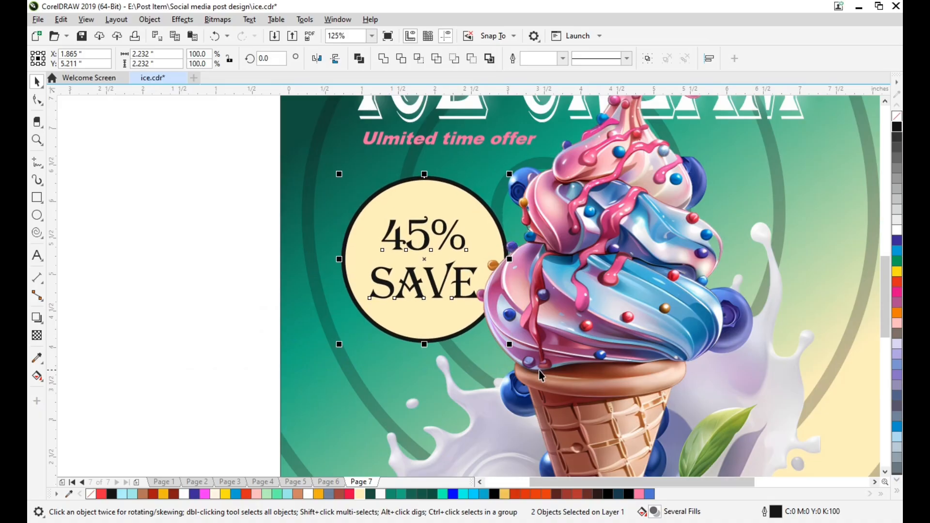
# Nudge the badge circle and its 45% Save text down to Y 4.631 inches
pyautogui.press('Down')
pyautogui.press('Down')
pyautogui.press('Down')
pyautogui.press('Down')
pyautogui.press('Down')
pyautogui.press('Down')
pyautogui.press('Down')
pyautogui.press('Down')
pyautogui.press('Down')
pyautogui.press('Down')
pyautogui.press('Down')
pyautogui.press('Down')
pyautogui.press('Down')
pyautogui.press('Down')
pyautogui.press('Down')
pyautogui.press('Down')
pyautogui.press('Down')
pyautogui.press('Down')
pyautogui.press('Down')
pyautogui.press('Down')
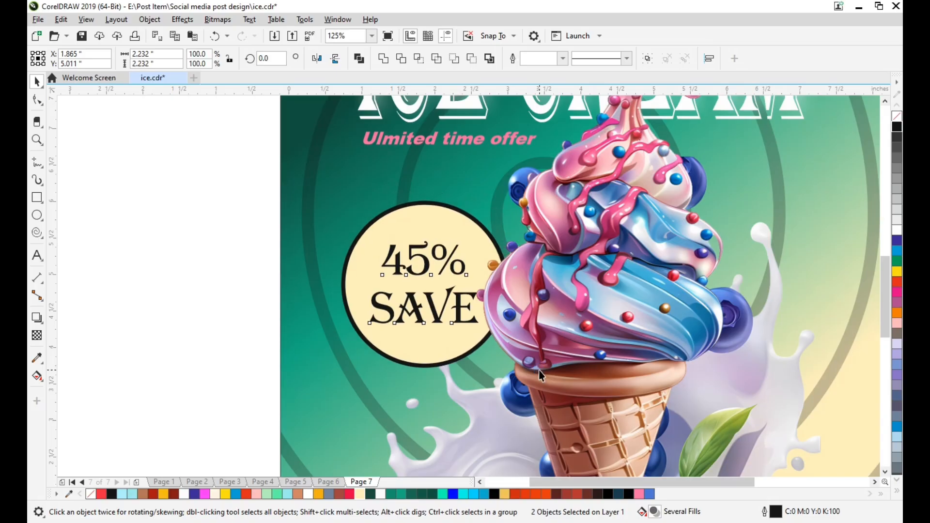
pyautogui.click(187, 350)
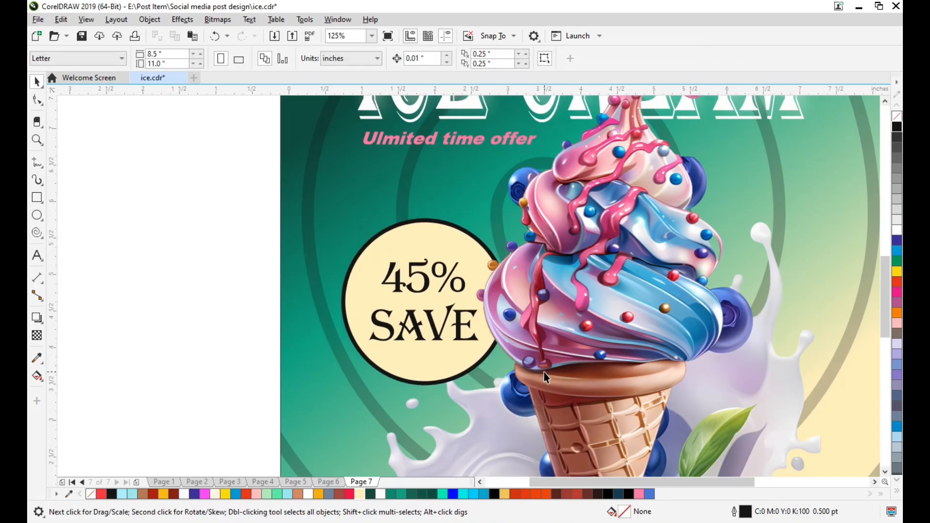
pyautogui.scroll(-1, 545, 248)
pyautogui.scroll(-1, 544, 248)
pyautogui.click(573, 232)
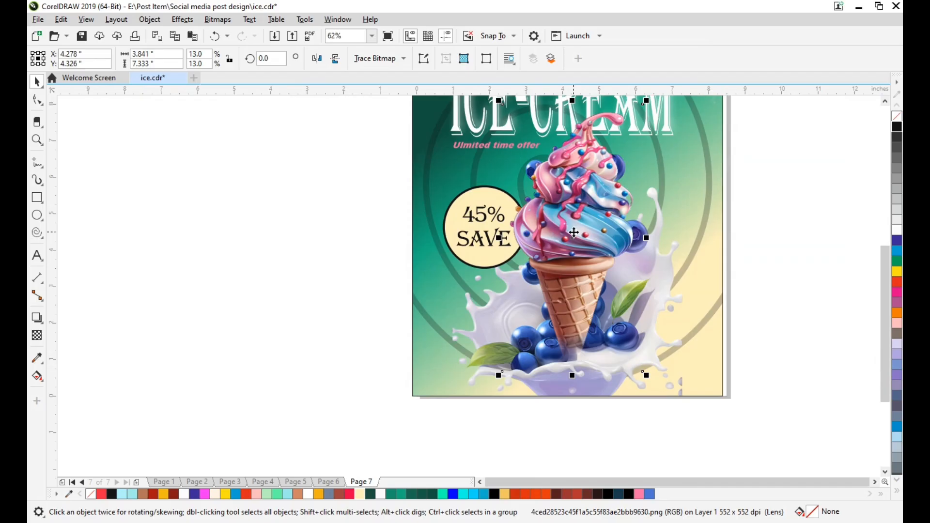
pyautogui.keyDown('shift'); pyautogui.click(479, 340); pyautogui.keyUp('shift')
pyautogui.hotkey('shift', 'pageup')
pyautogui.hotkey('ctrl', 'z')
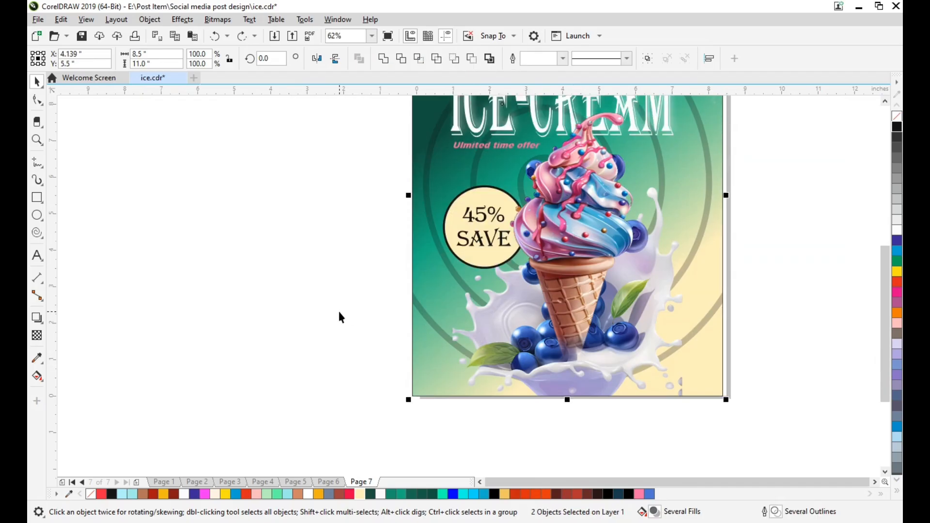
pyautogui.click(338, 309)
pyautogui.hscroll(2, 388, 315)
pyautogui.click(439, 324)
pyautogui.click(740, 264)
pyautogui.hscroll(1, 504, 308)
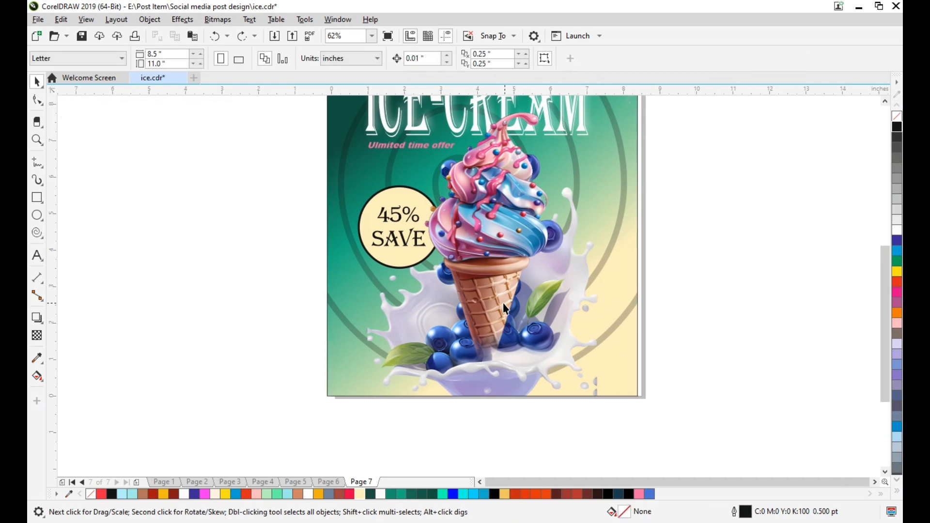
# PowerClip the badge circle and its 45% Save text inside the green gradient background rectangle
pyautogui.click(388, 242)
pyautogui.moveTo(290, 165); pyautogui.dragTo(451, 278)
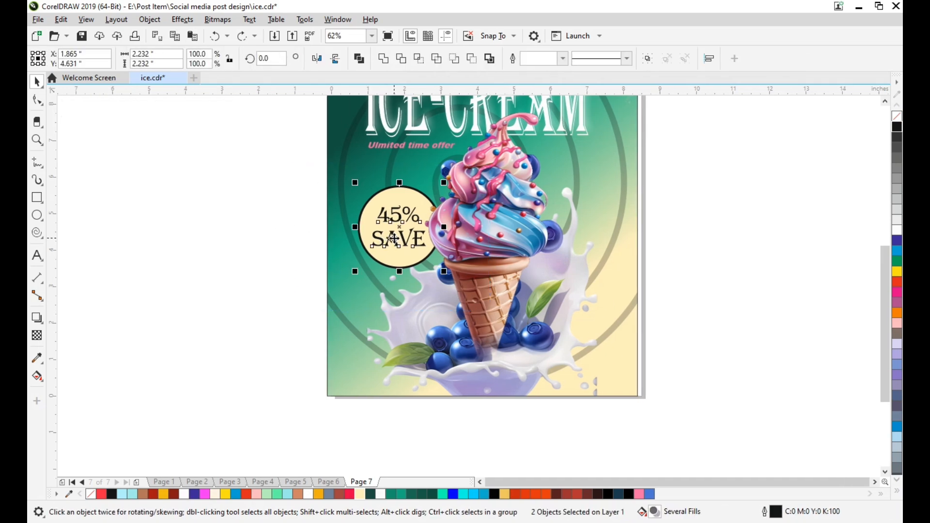
pyautogui.rightClick(395, 248)
pyautogui.click(443, 341)
pyautogui.click(334, 274)
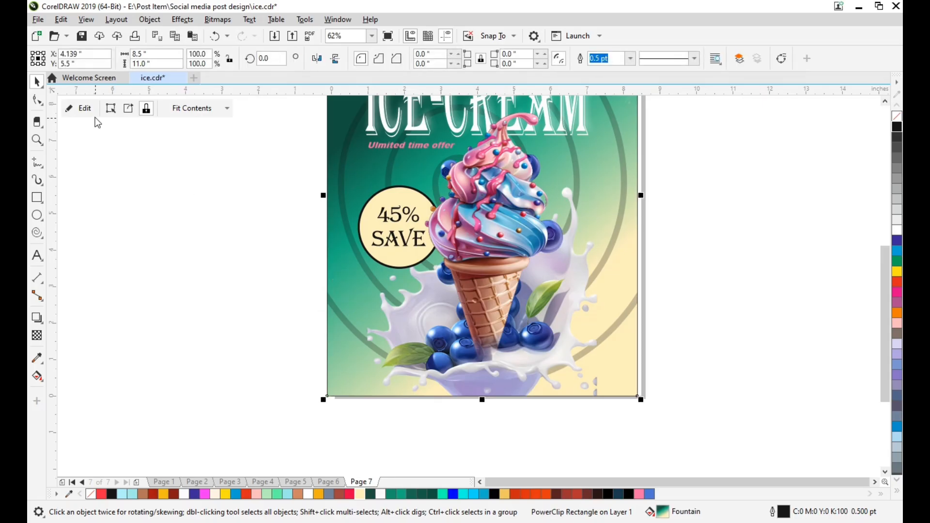
# Edit the background's PowerClip contents, bring the milk-and-blueberry splash in front of the badge circle and finish editing
pyautogui.click(83, 109)
pyautogui.click(382, 291)
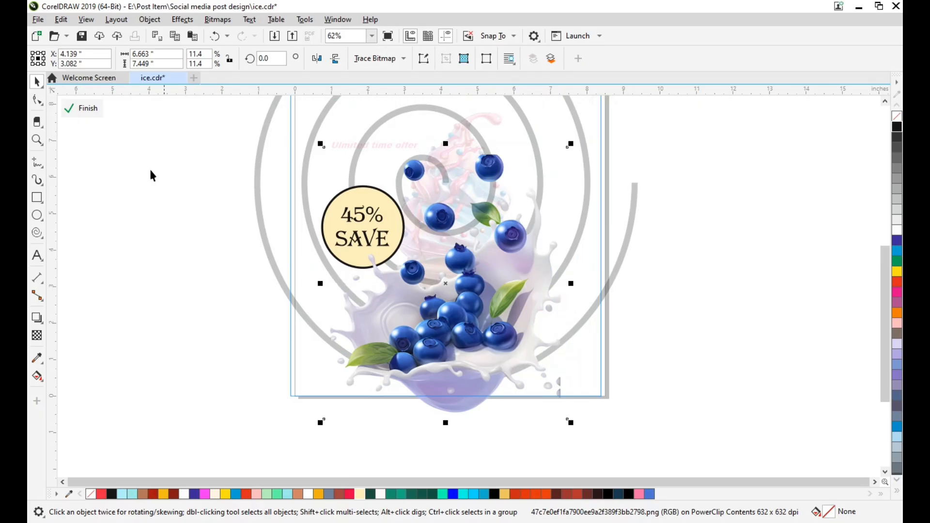
pyautogui.click(83, 108)
pyautogui.click(139, 220)
# Examine the poster's title, discount badge and lower splash area up close and as a whole
pyautogui.hscroll(1, 242, 245)
pyautogui.scroll(2, 305, 257)
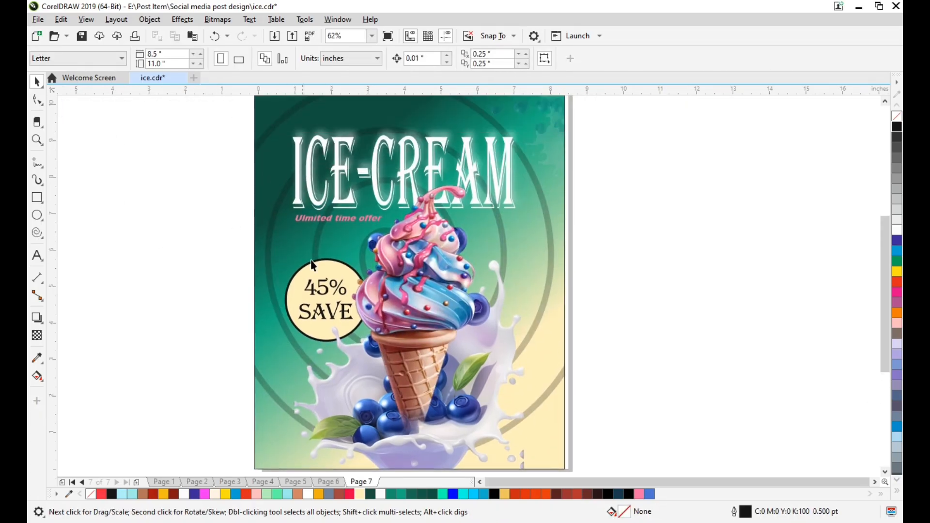
pyautogui.scroll(2, 315, 264)
pyautogui.scroll(-1, 330, 269)
pyautogui.scroll(3, 352, 277)
pyautogui.scroll(-2, 353, 276)
pyautogui.scroll(2, 381, 203)
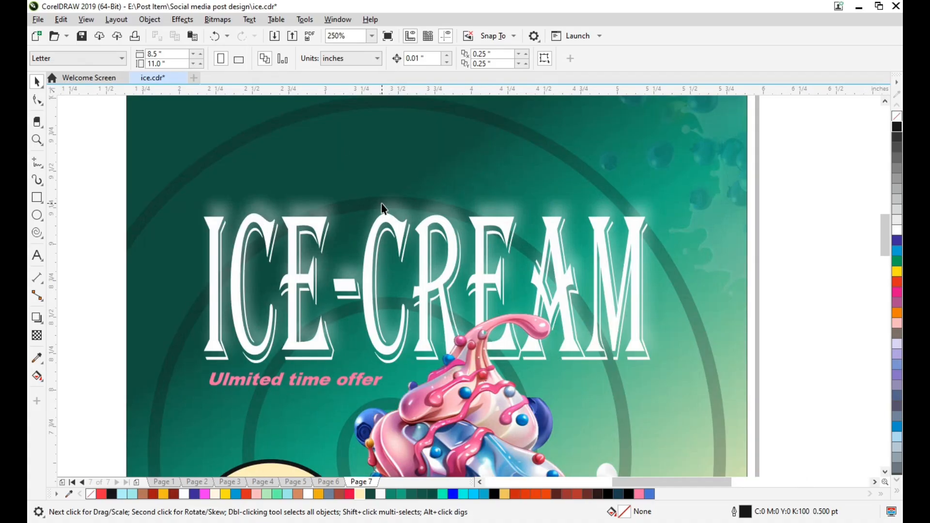
pyautogui.scroll(-1, 382, 204)
pyautogui.scroll(-2, 382, 206)
pyautogui.scroll(-4, 389, 223)
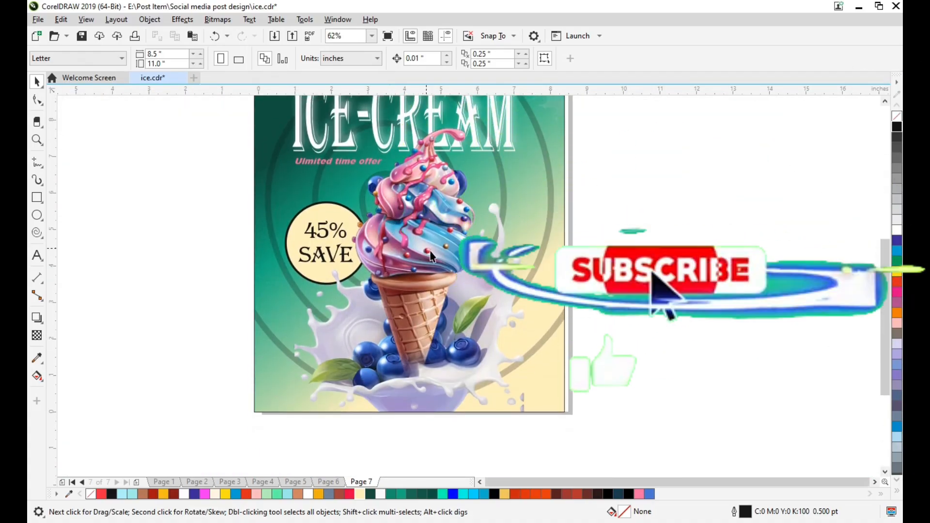
pyautogui.scroll(5, 430, 256)
pyautogui.scroll(-7, 430, 261)
pyautogui.hscroll(2, 375, 347)
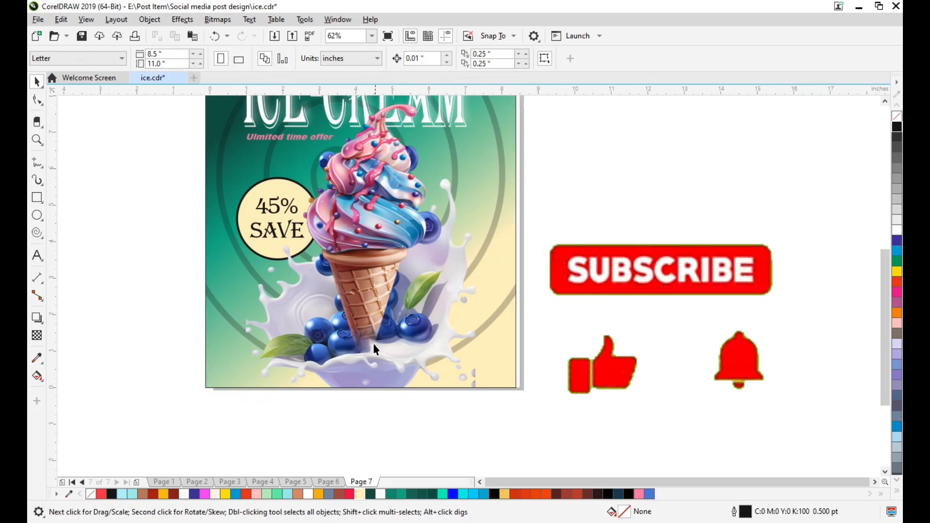
pyautogui.scroll(2, 339, 351)
pyautogui.scroll(1, 329, 405)
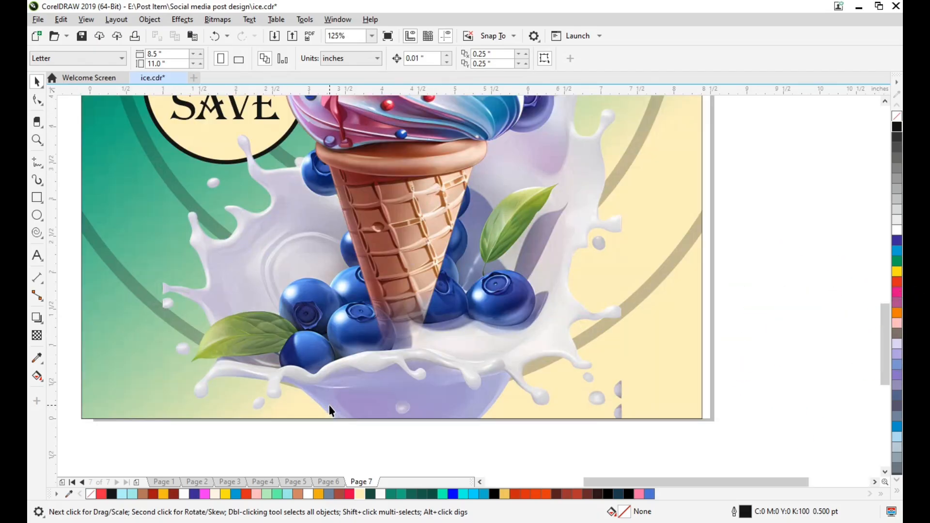
pyautogui.scroll(-3, 329, 404)
pyautogui.hscroll(-5, 330, 383)
pyautogui.scroll(4, 329, 382)
pyautogui.scroll(3, 329, 383)
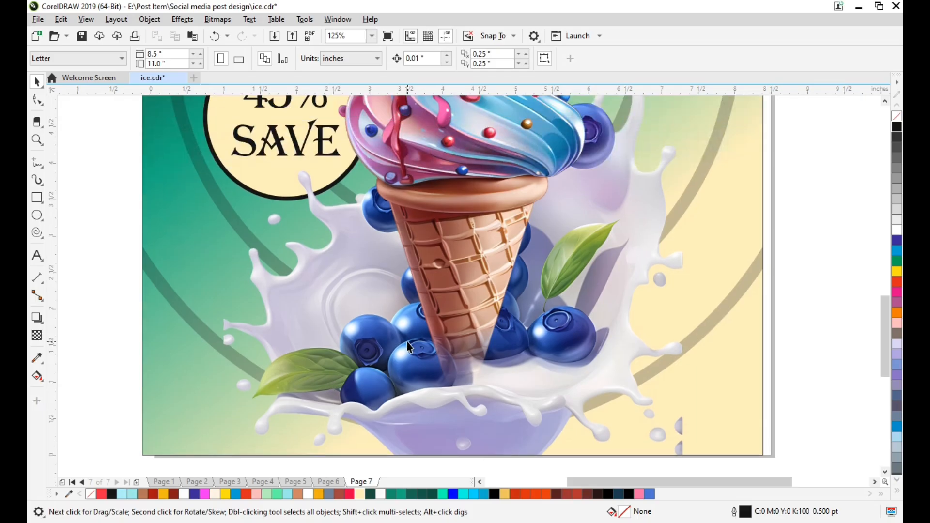
# Add the text "Oder Now" beside the lower page edge in bold italic Arial and scale it to about 21 pt
pyautogui.hscroll(-2, 376, 346)
pyautogui.click(39, 257)
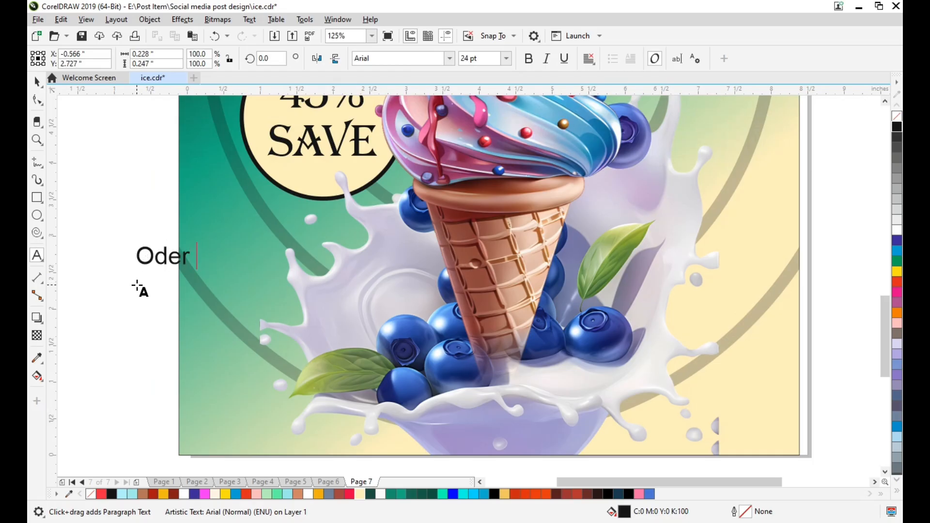
pyautogui.hotkey('ctrl', 'a')
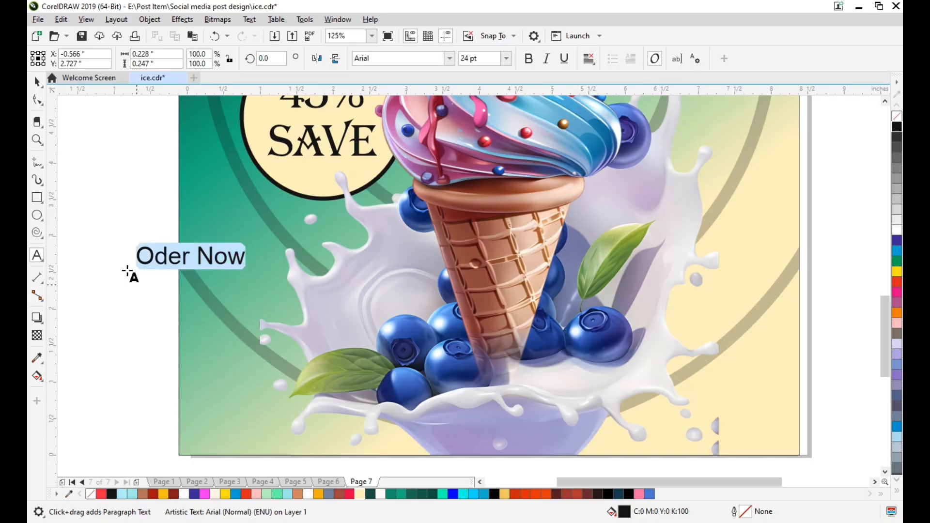
pyautogui.click(528, 59)
pyautogui.click(546, 58)
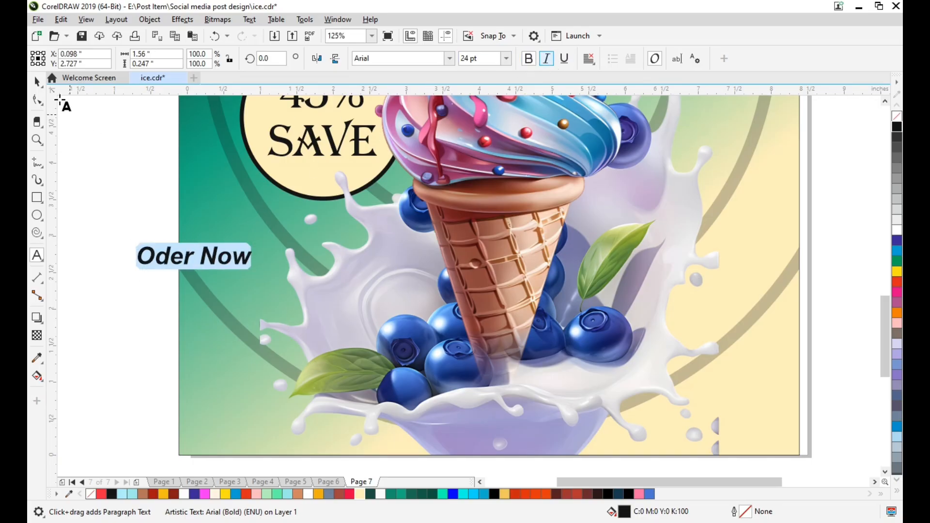
pyautogui.click(38, 82)
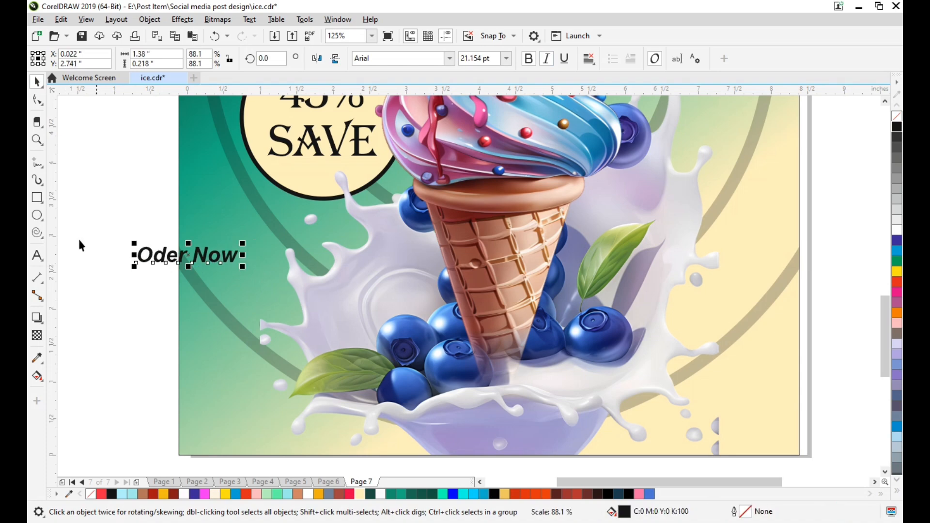
# Draw a rectangle about 2.39 by 0.81 inches around the Oder Now text and fully round its corners to 0.404 inches
pyautogui.press('F6')
pyautogui.moveTo(84, 226); pyautogui.dragTo(260, 286)
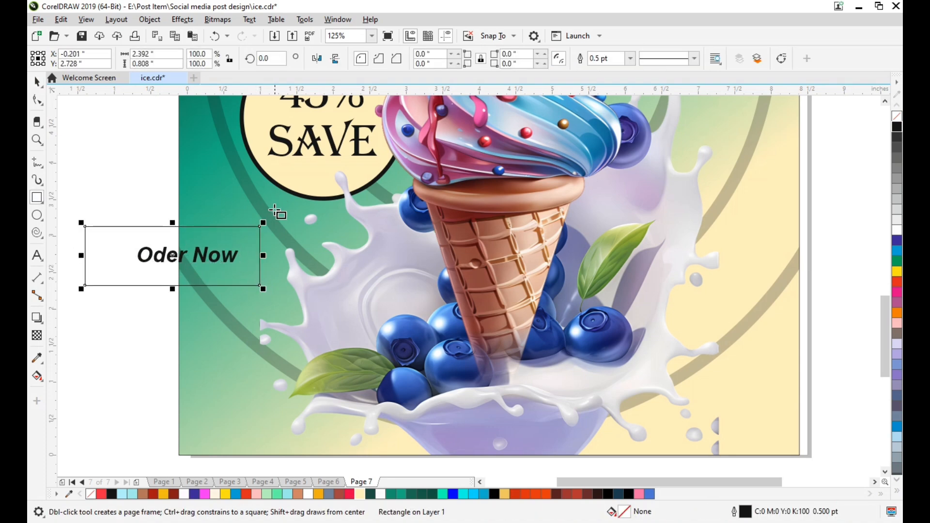
pyautogui.press('space')
pyautogui.press('F10')
pyautogui.moveTo(260, 235); pyautogui.dragTo(240, 259)
pyautogui.press('space')
pyautogui.click(142, 233)
pyautogui.click(142, 227)
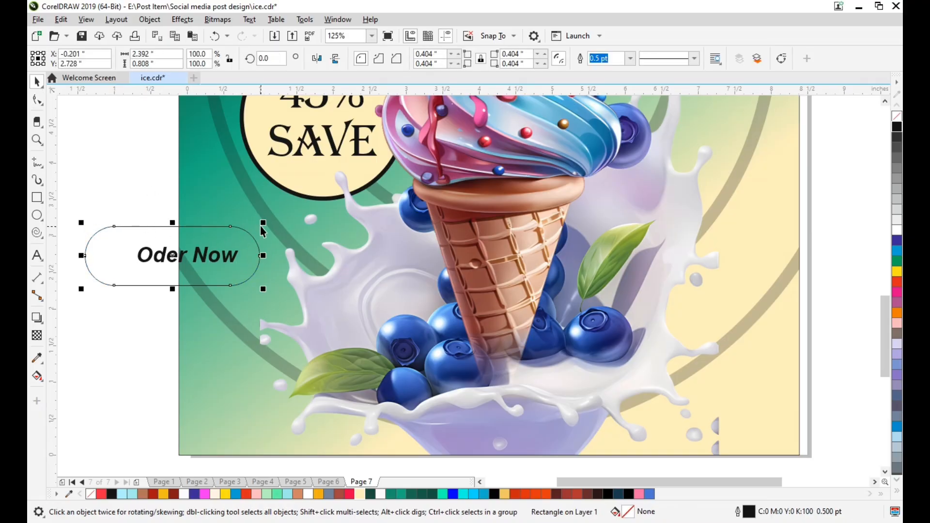
# Scale the rounded rectangle down to about 1.38 by 0.47 inches, fill it with cream #FFF0BD and remove its outline
pyautogui.moveTo(264, 222); pyautogui.dragTo(256, 235)
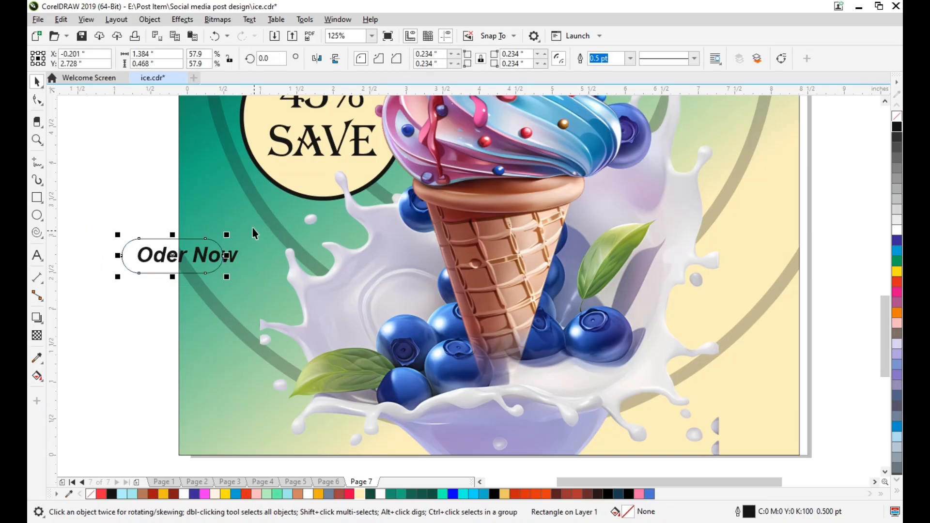
pyautogui.click(359, 494)
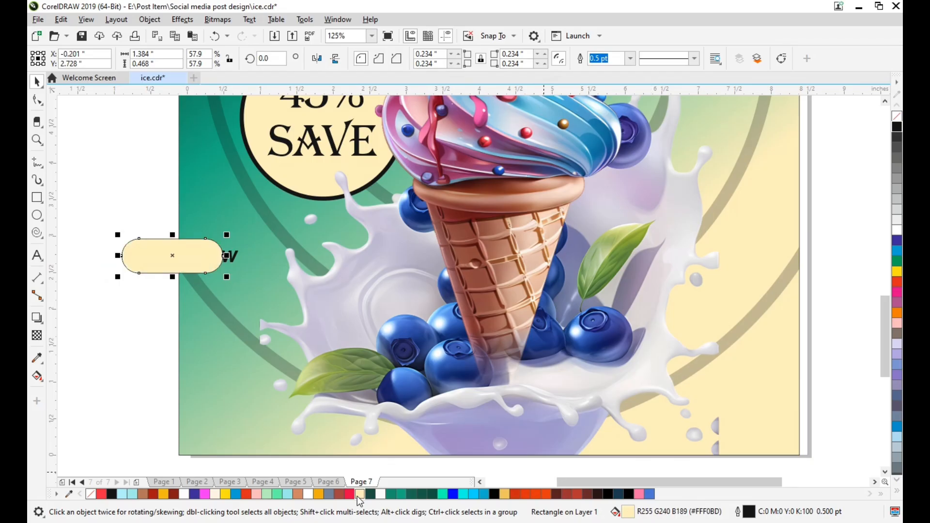
pyautogui.rightClick(898, 119)
# Bring the Oder Now text in front of the cream rounded rectangle
pyautogui.moveTo(255, 281); pyautogui.dragTo(256, 282)
pyautogui.click(229, 254)
pyautogui.press('Escape')
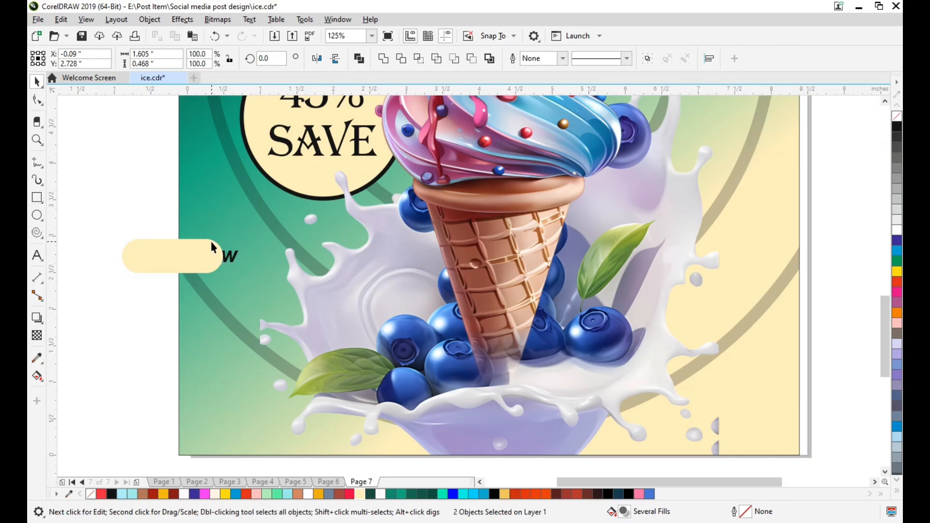
pyautogui.click(229, 255)
pyautogui.hotkey('shift', 'pageup')
pyautogui.hotkey('shift', 'F2')
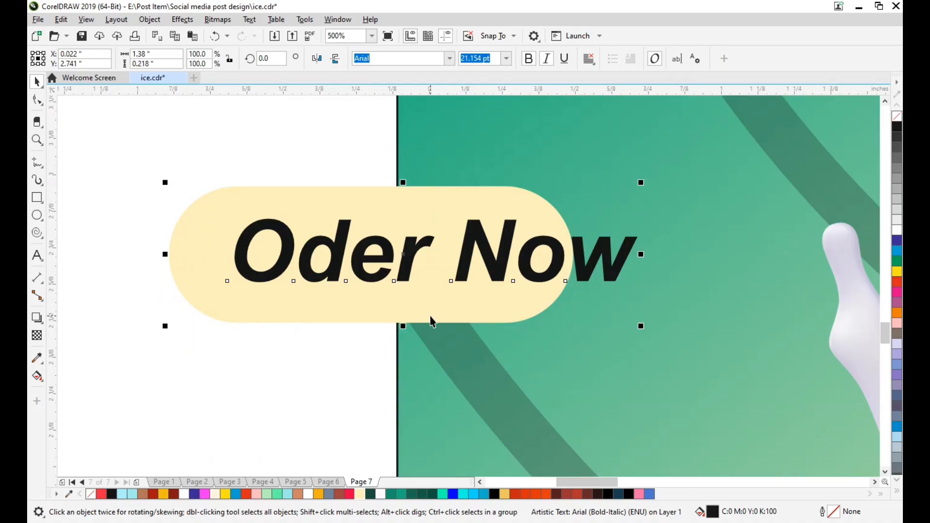
# Centre the Oder Now text on the cream rounded rectangle and shrink it to fit inside with margins
pyautogui.press('c')
pyautogui.press('e')
pyautogui.click(146, 153)
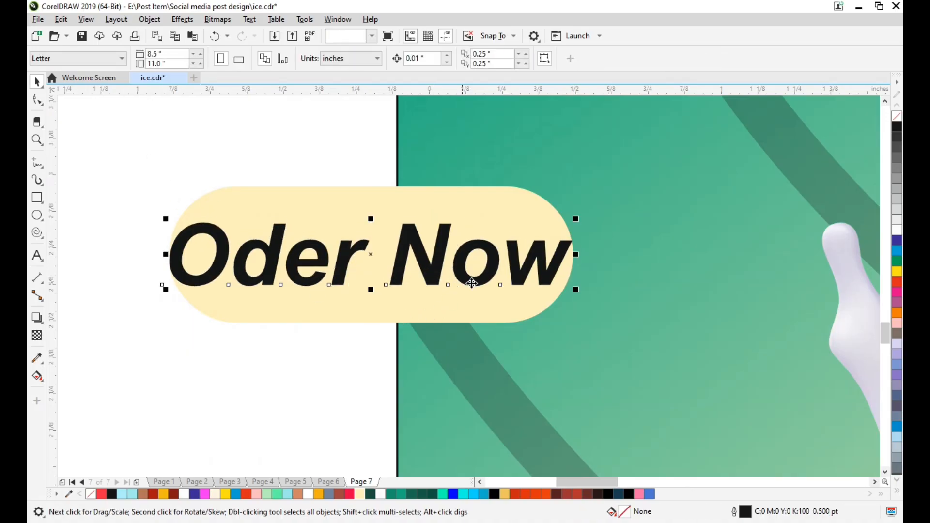
pyautogui.moveTo(576, 289); pyautogui.dragTo(573, 289)
pyautogui.click(161, 188)
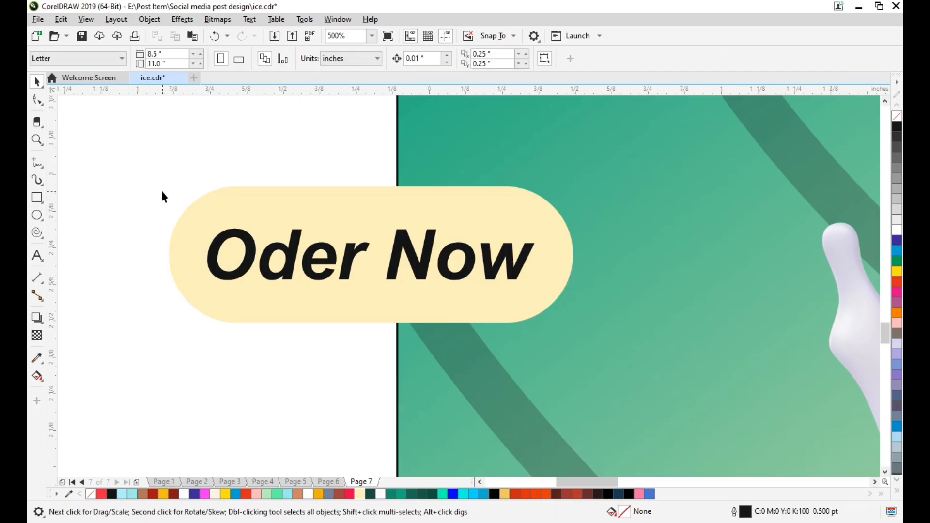
# Move the Oder Now button below the cone tip to X 4.214, Y 1.153 inches and enlarge it to about 2.13 by 0.72 inches
pyautogui.scroll(-6, 169, 196)
pyautogui.moveTo(133, 202); pyautogui.dragTo(265, 289)
pyautogui.moveTo(194, 241); pyautogui.dragTo(357, 300)
pyautogui.scroll(4, 358, 303)
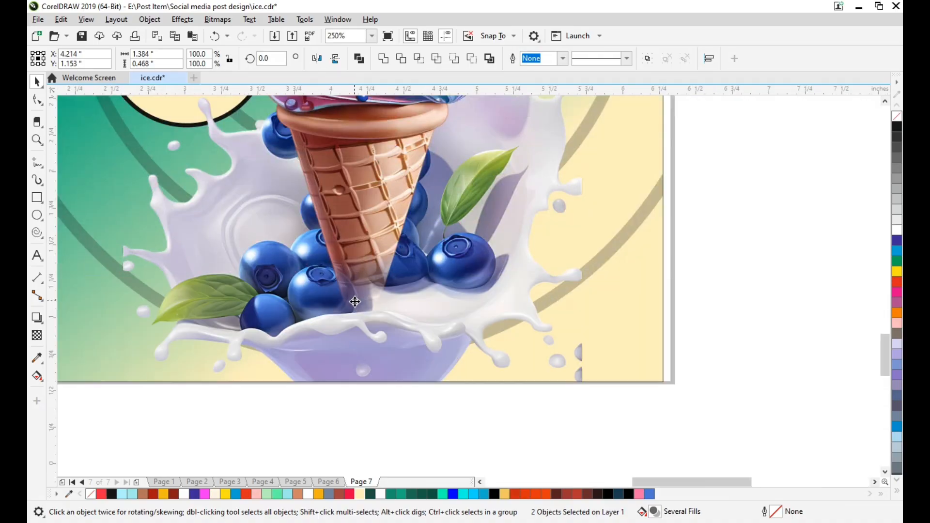
pyautogui.scroll(-1, 411, 305)
pyautogui.moveTo(480, 305); pyautogui.dragTo(518, 344)
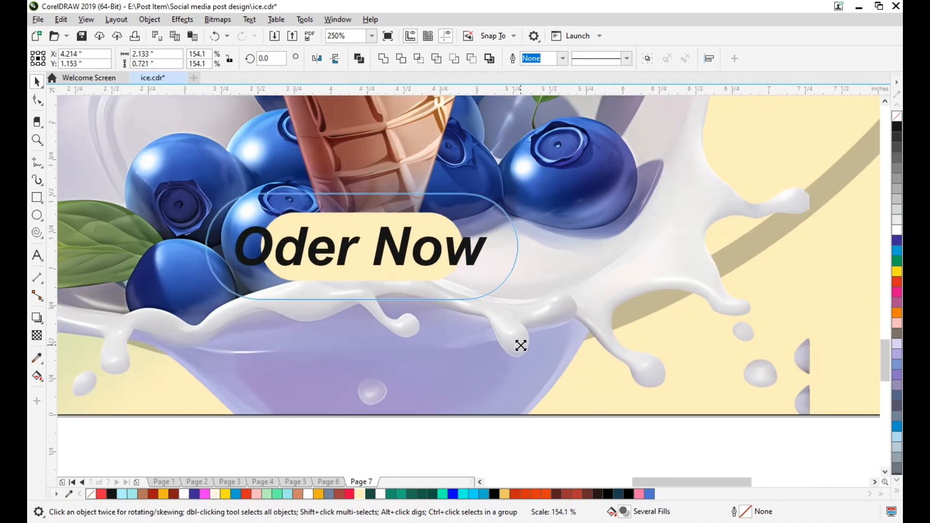
pyautogui.click(487, 441)
pyautogui.hotkey('shift', 'F4')
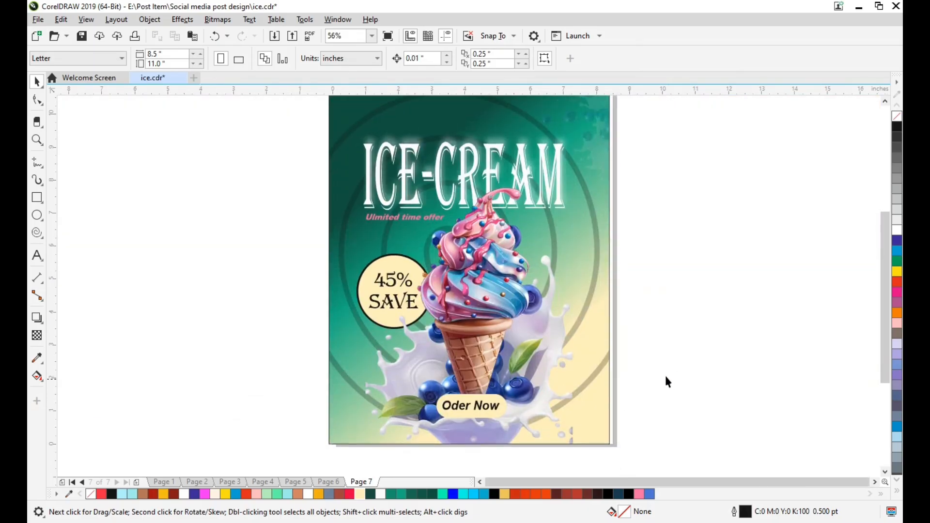
# Start importing an image and open the PNG Fill folder on New Volume (D:)
pyautogui.scroll(2, 664, 373)
pyautogui.hotkey('ctrl', 'i')
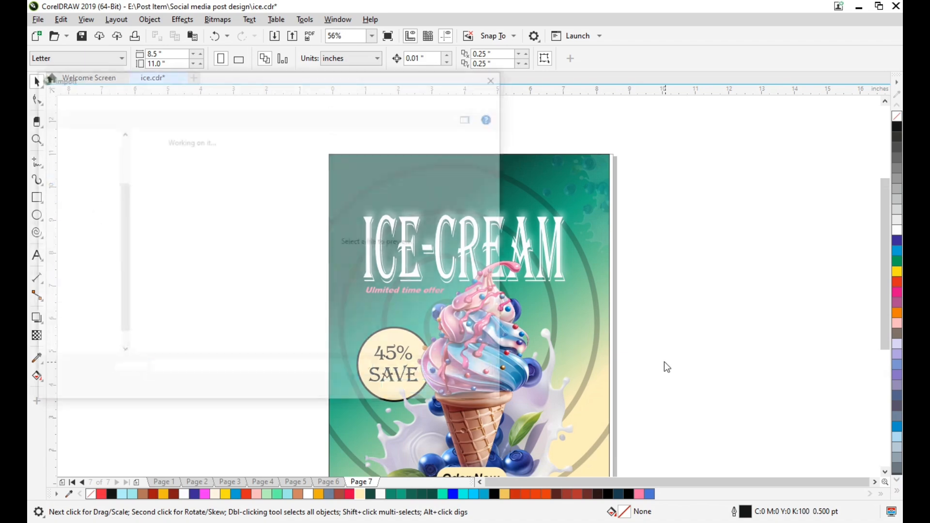
pyautogui.scroll(-2, 83, 291)
pyautogui.click(99, 299)
pyautogui.click(90, 284)
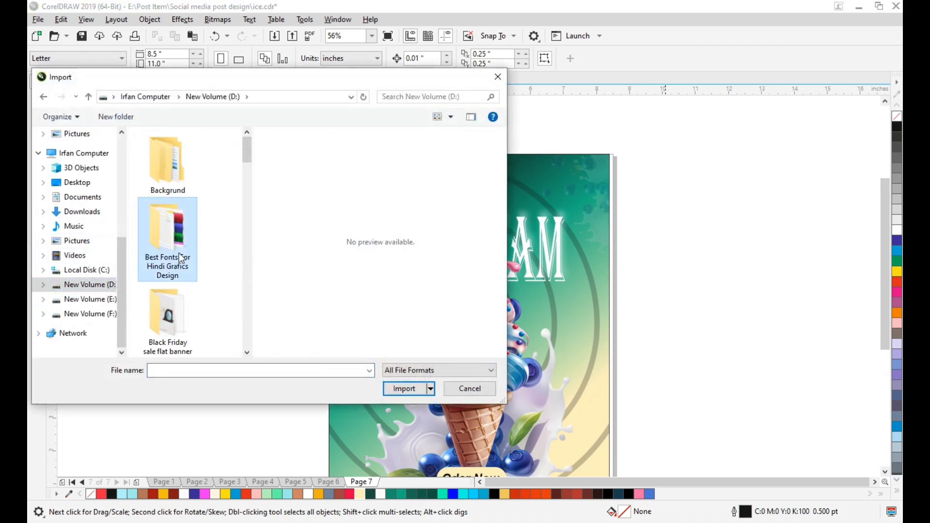
pyautogui.scroll(-5, 170, 227)
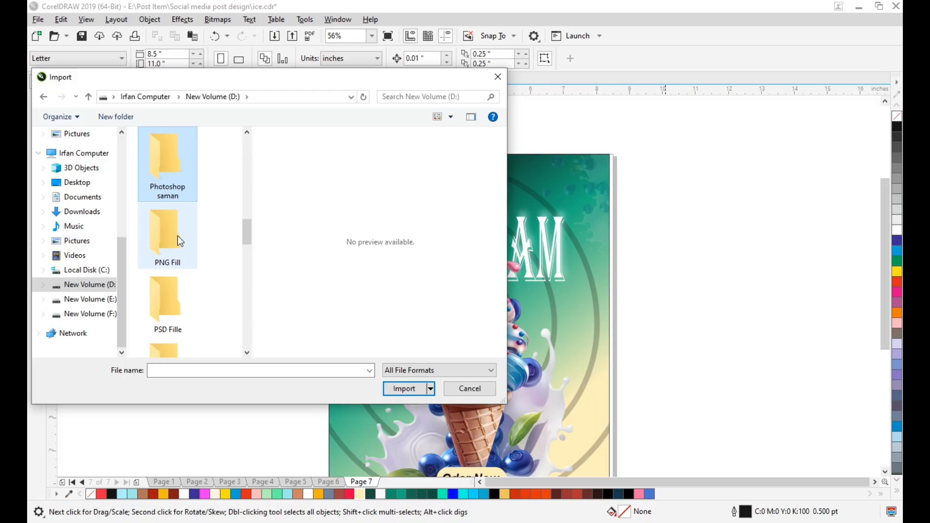
pyautogui.doubleClick(178, 236)
# Import the Black and Blue Initials Creative Logo image from the PNG Fill folder onto the page
pyautogui.click(178, 240)
pyautogui.scroll(-2, 174, 257)
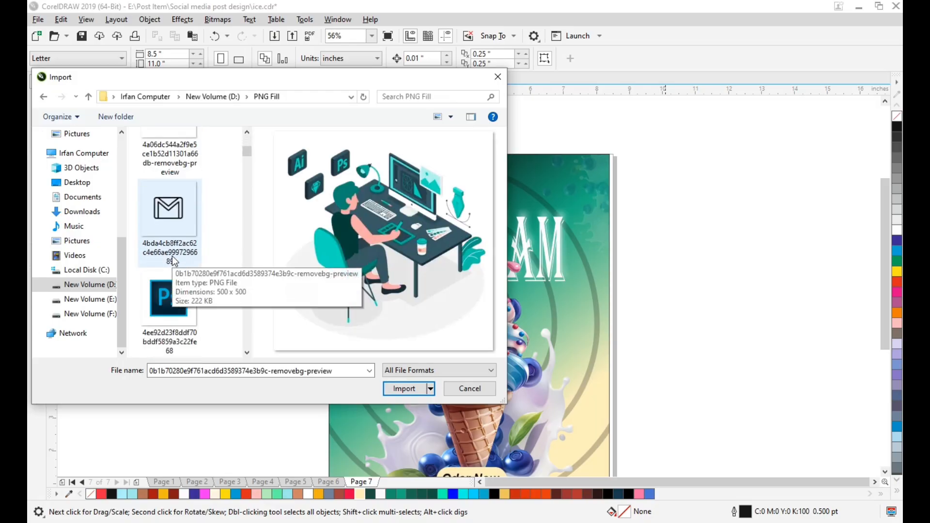
pyautogui.scroll(-8, 174, 262)
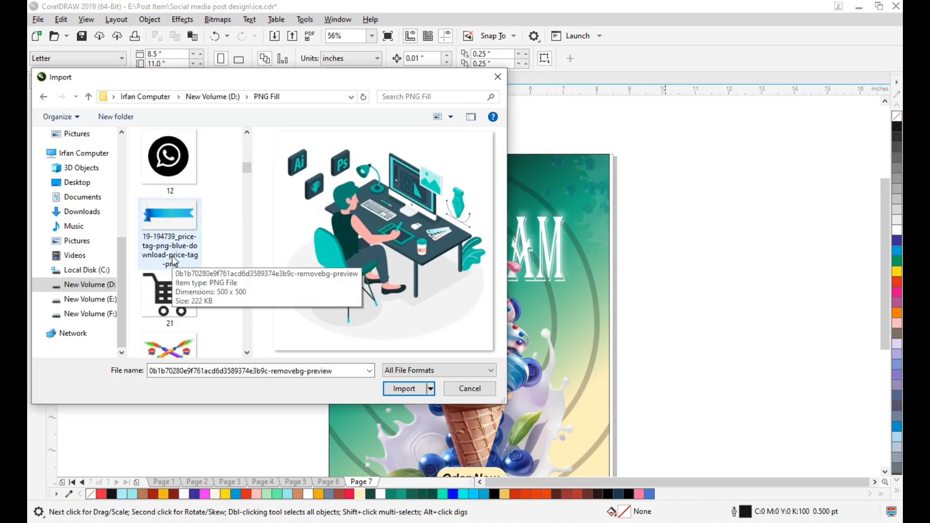
pyautogui.scroll(-2, 175, 262)
pyautogui.scroll(6, 174, 262)
pyautogui.scroll(-2, 174, 262)
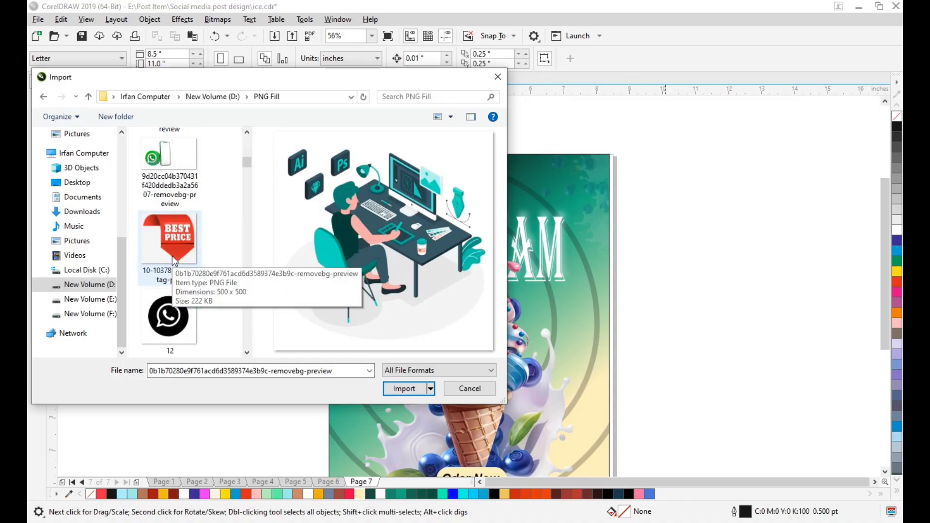
pyautogui.scroll(-8, 173, 260)
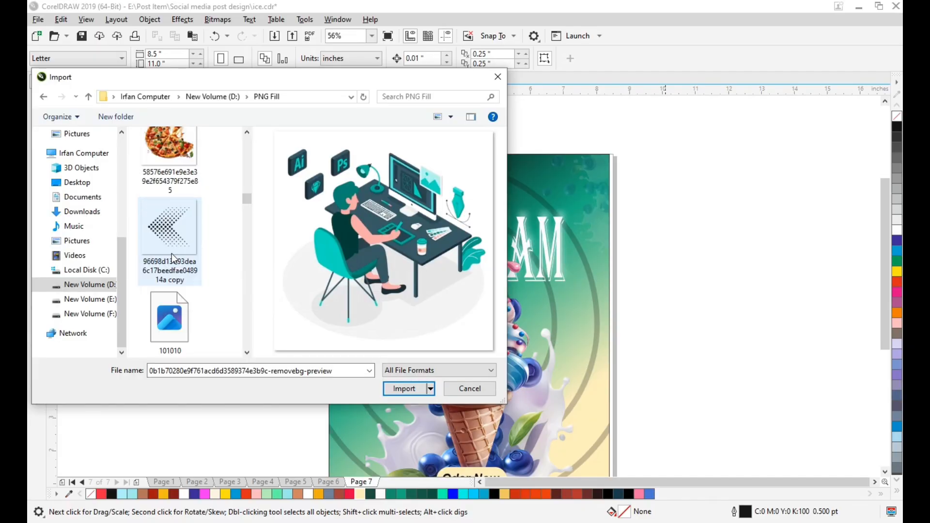
pyautogui.scroll(-6, 172, 256)
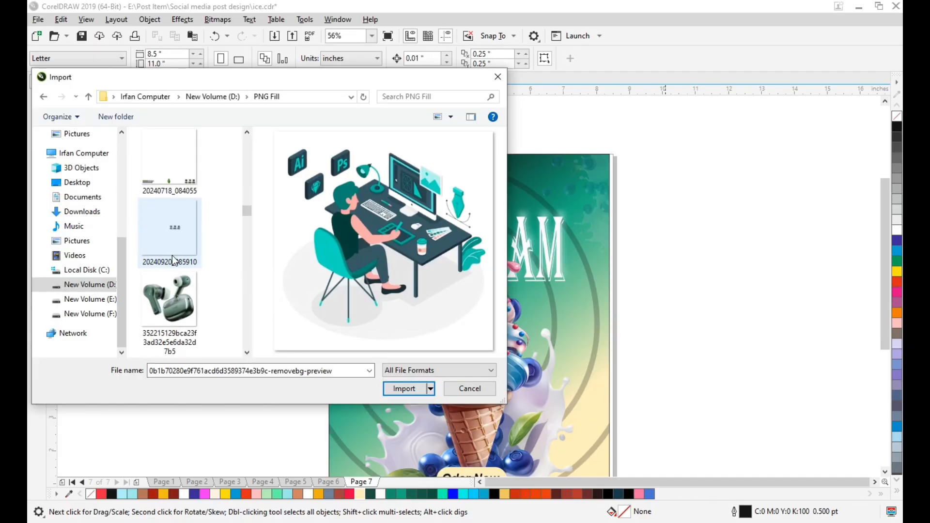
pyautogui.scroll(-6, 172, 255)
pyautogui.click(173, 155)
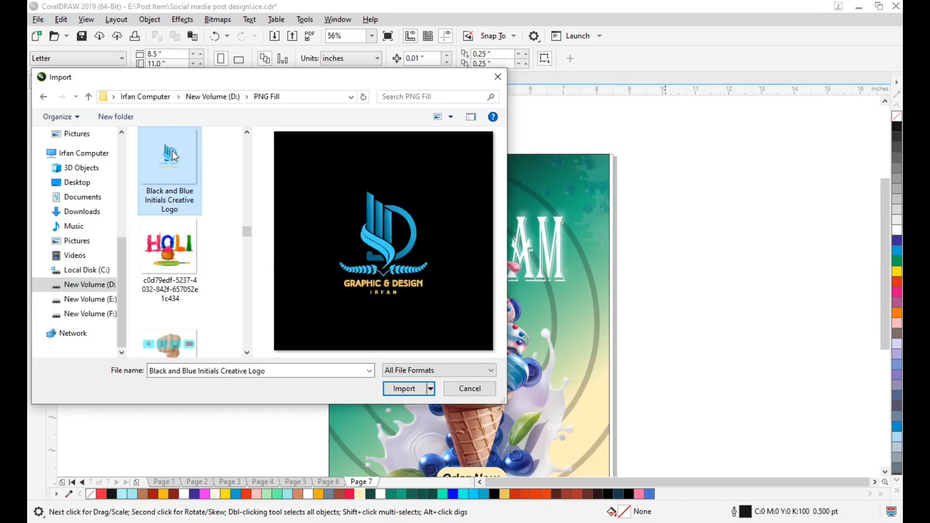
pyautogui.doubleClick(174, 155)
pyautogui.press('Return')
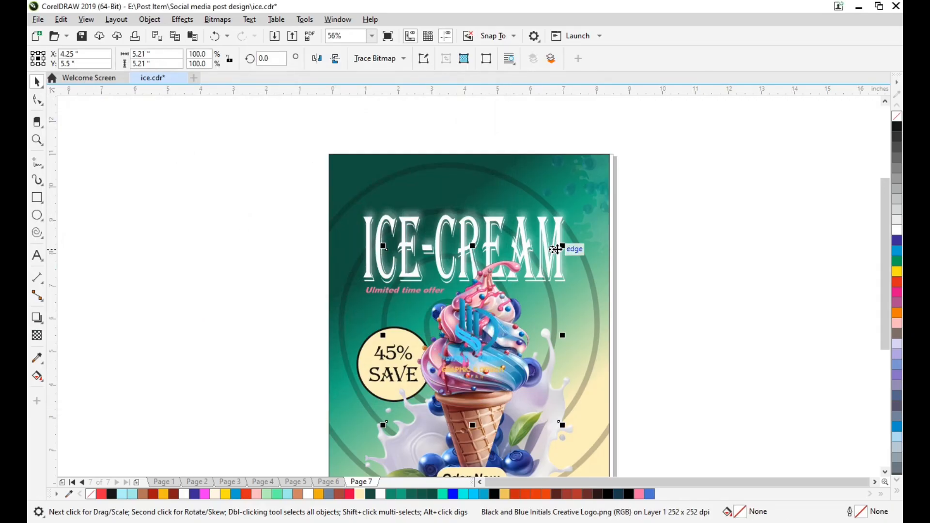
# Shrink the logo to about 1.08 inches square and move it near the page's upper-left corner, at about X 0.721, Y 10.375 inches
pyautogui.moveTo(563, 247); pyautogui.dragTo(535, 317)
pyautogui.moveTo(472, 335); pyautogui.dragTo(357, 177)
pyautogui.scroll(4, 333, 170)
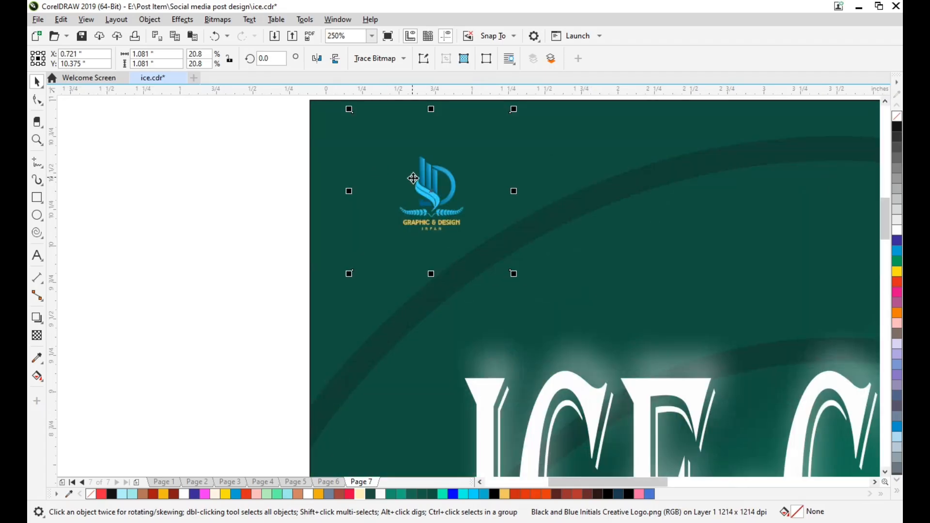
# Crop the empty margins below and above the logo artwork by shifting the image's edge nodes inward with the Shape tool
pyautogui.press('F10')
pyautogui.moveTo(541, 309); pyautogui.dragTo(570, 313)
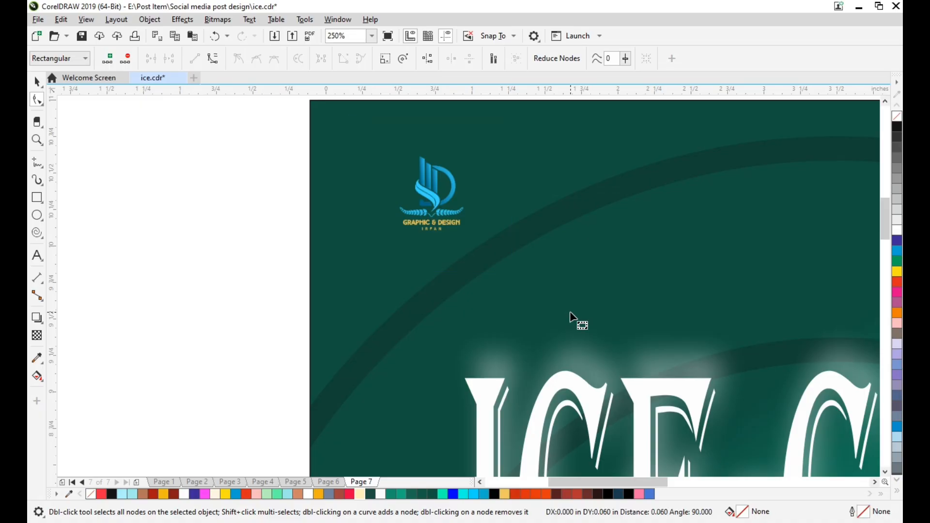
pyautogui.press('Up')
pyautogui.press('Up')
pyautogui.scroll(2, 461, 270)
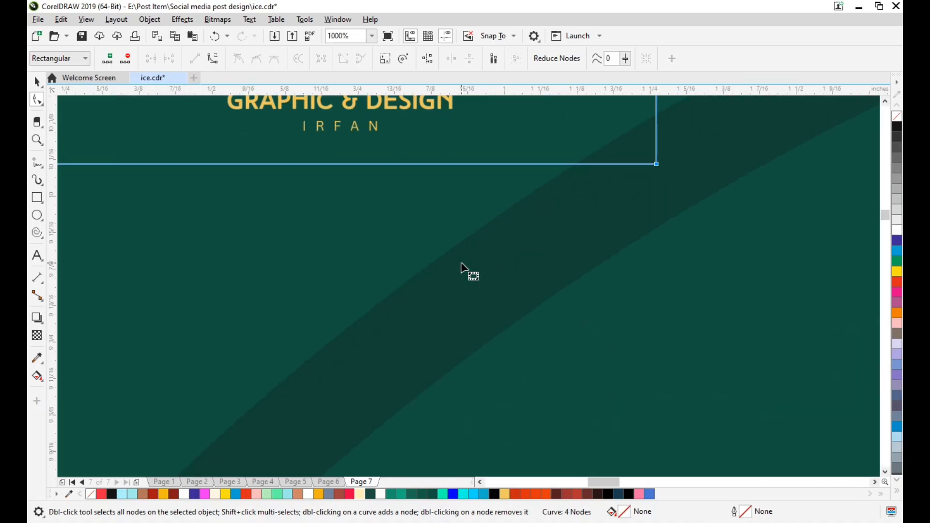
pyautogui.scroll(-2, 461, 262)
pyautogui.scroll(2, 461, 257)
pyautogui.moveTo(278, 170); pyautogui.dragTo(599, 299)
pyautogui.press('Down')
pyautogui.press('Down')
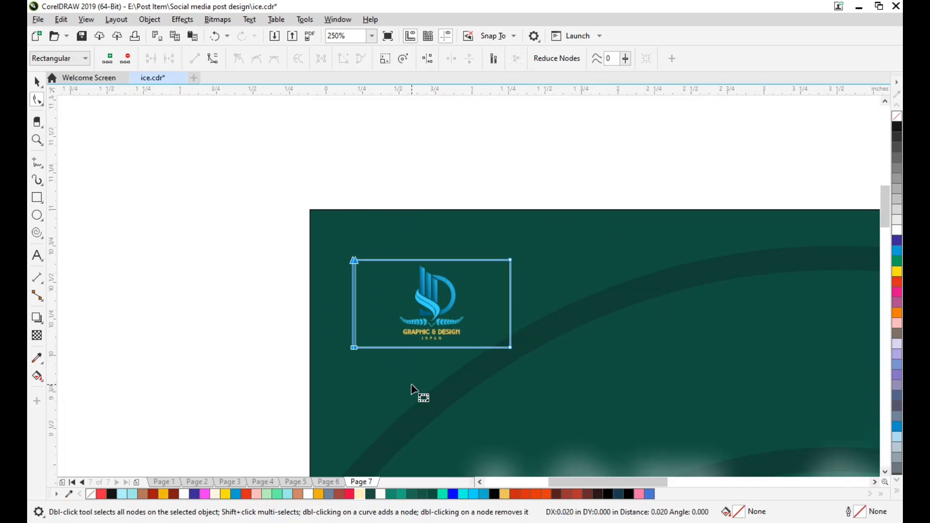
# Crop the empty side margins of the logo image so it measures about 0.54 by 0.60 inches
pyautogui.press('Right')
pyautogui.press('Right')
pyautogui.press('Right')
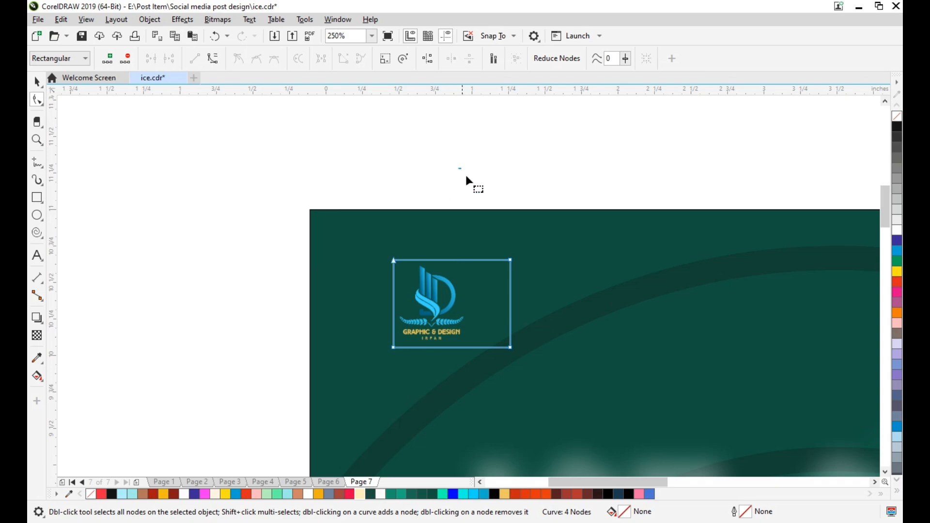
pyautogui.moveTo(466, 175); pyautogui.dragTo(650, 401)
pyautogui.press('Left')
pyautogui.press('Left')
pyautogui.press('Left')
pyautogui.press('Left')
pyautogui.press('Left')
pyautogui.press('Left')
pyautogui.press('Left')
pyautogui.press('Left')
pyautogui.press('Left')
pyautogui.press('Left')
pyautogui.press('Left')
pyautogui.press('Left')
pyautogui.press('Left')
pyautogui.press('space')
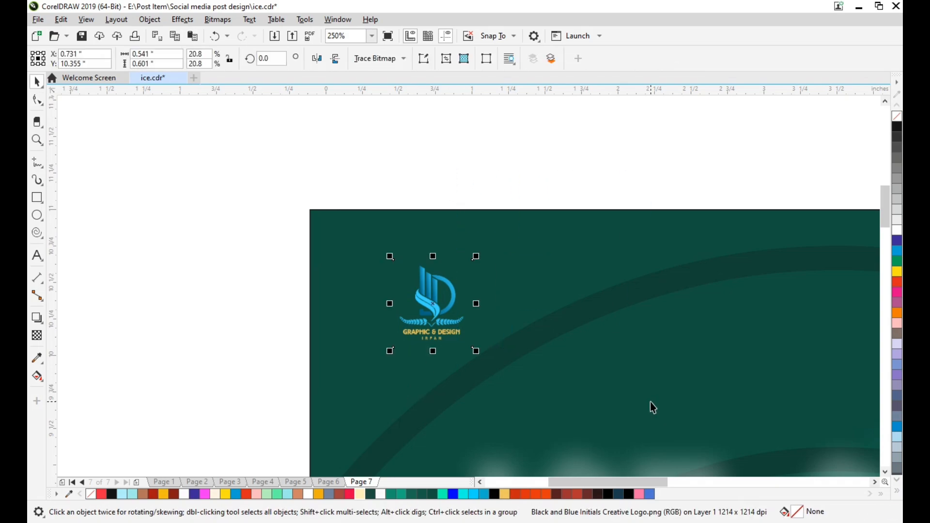
# Enlarge the cropped logo slightly and move it close into the page's upper-left corner
pyautogui.moveTo(473, 257); pyautogui.dragTo(494, 235)
pyautogui.moveTo(431, 300); pyautogui.dragTo(369, 278)
pyautogui.click(384, 160)
pyautogui.scroll(-1, 386, 271)
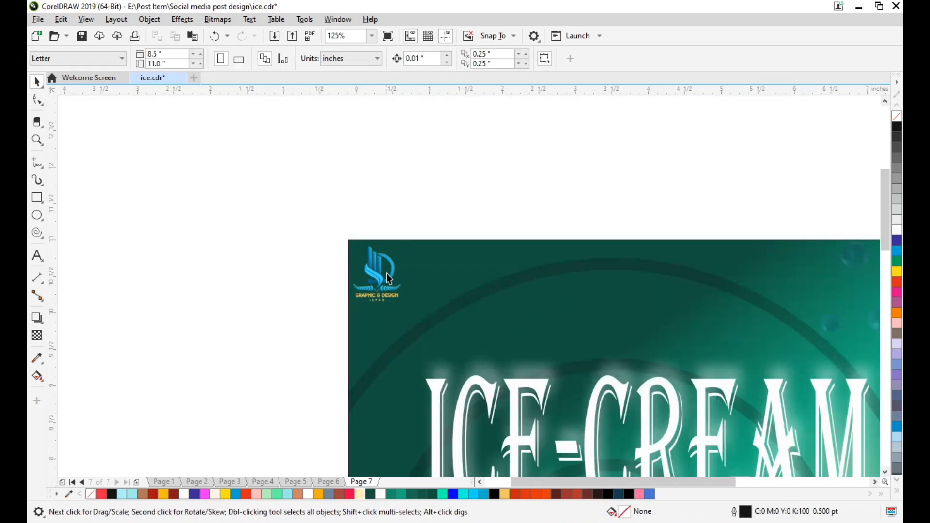
pyautogui.hscroll(5, 394, 291)
pyautogui.scroll(-5, 504, 310)
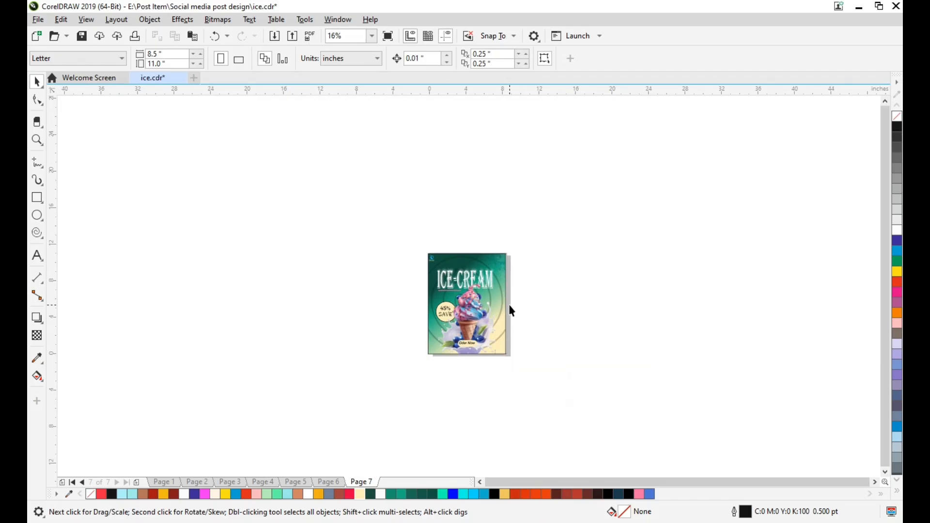
pyautogui.hotkey('shift', 'F4')
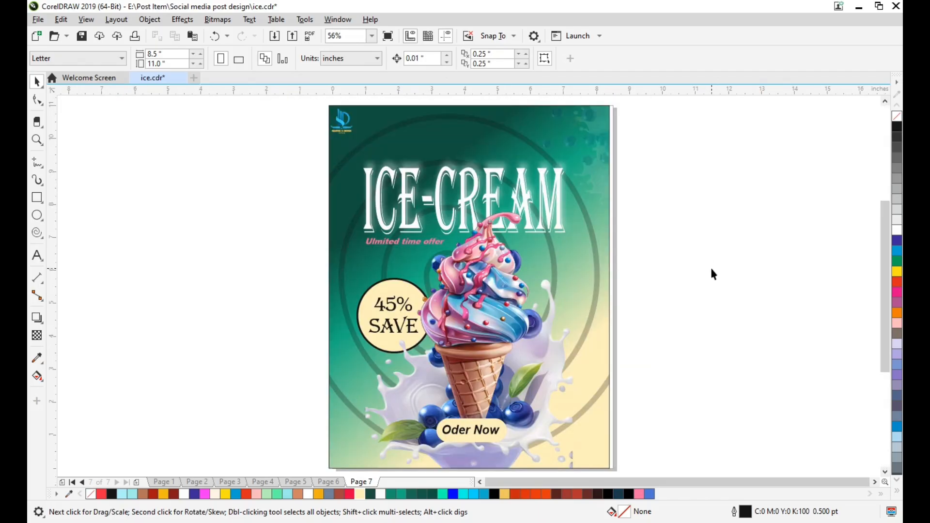
# Examine the ICE-CREAM title up close and the objects inside the background rectangle's PowerClip
pyautogui.click(556, 196)
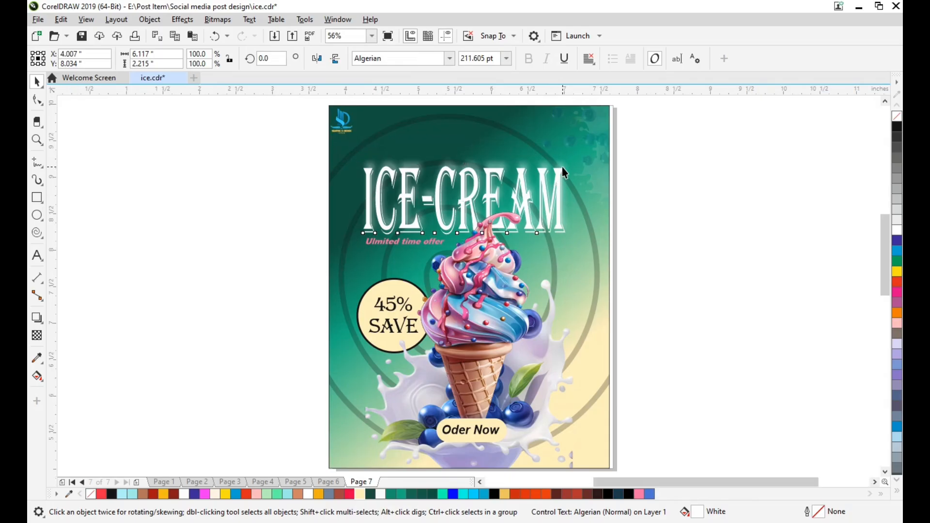
pyautogui.scroll(2, 562, 167)
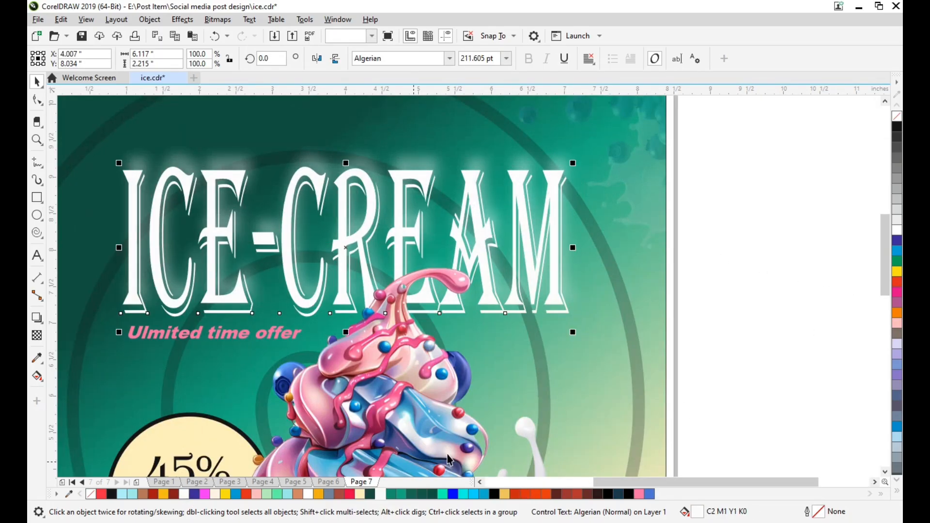
pyautogui.click(724, 384)
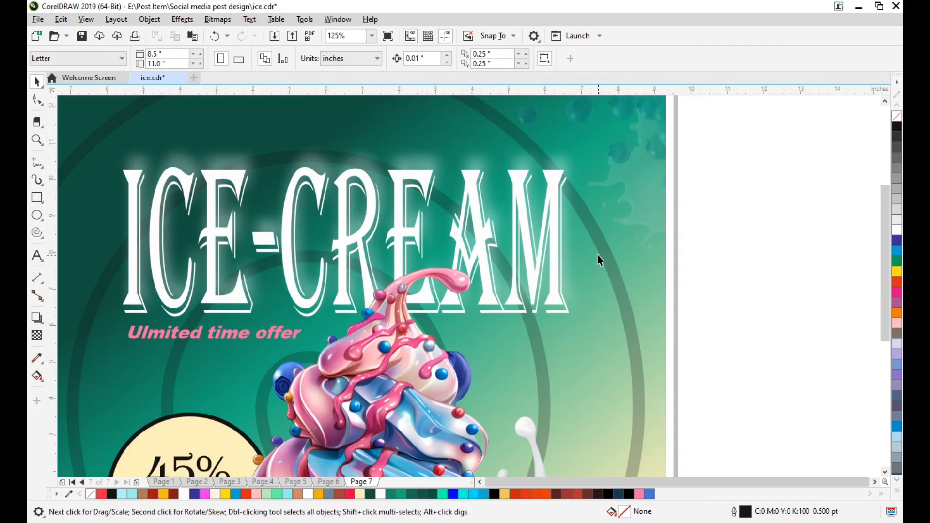
pyautogui.scroll(-2, 595, 270)
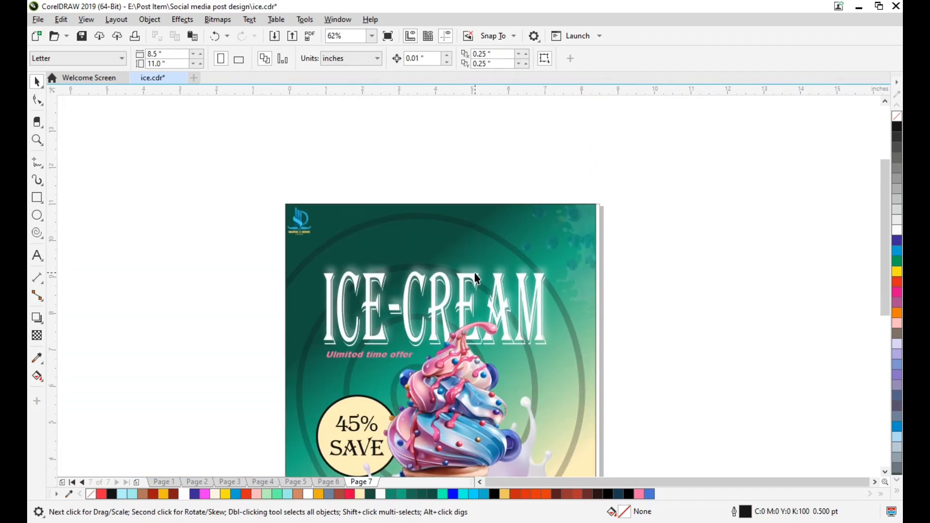
pyautogui.scroll(2, 475, 279)
pyautogui.scroll(-4, 465, 303)
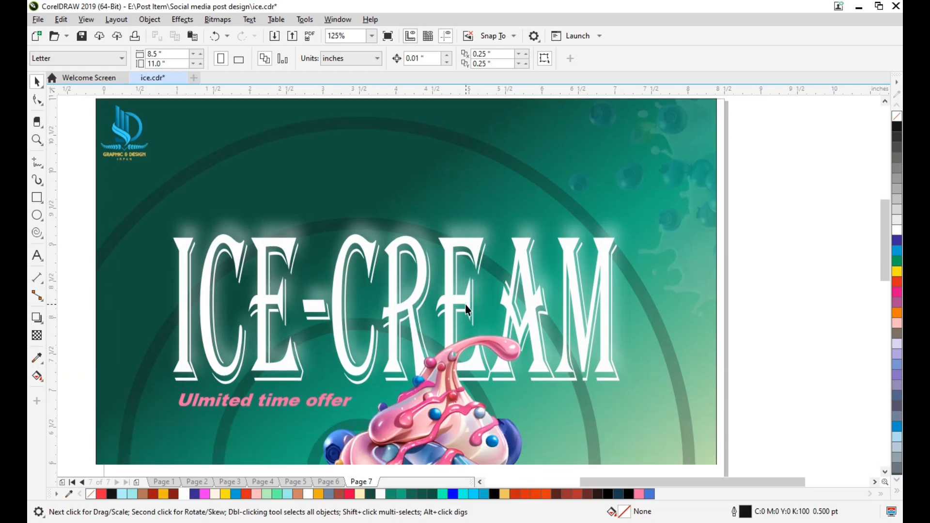
pyautogui.hotkey('shift', 'F4')
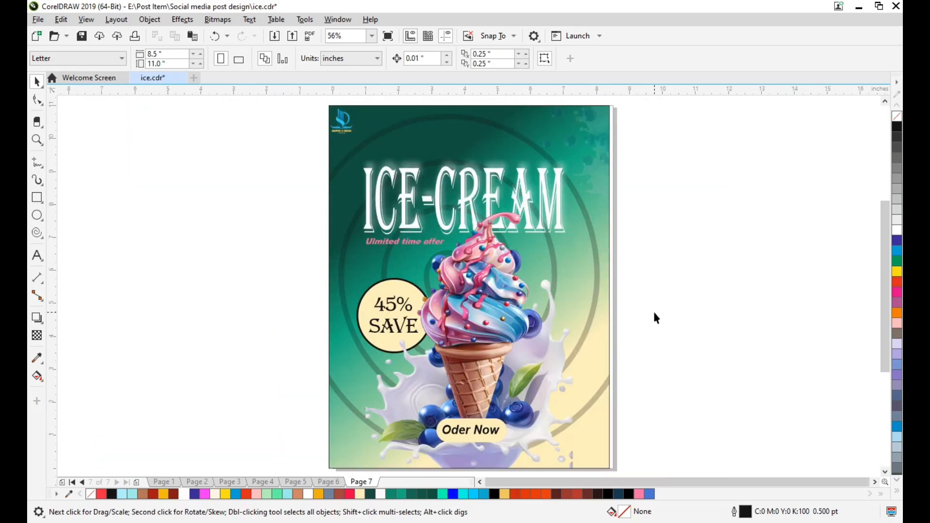
pyautogui.click(390, 292)
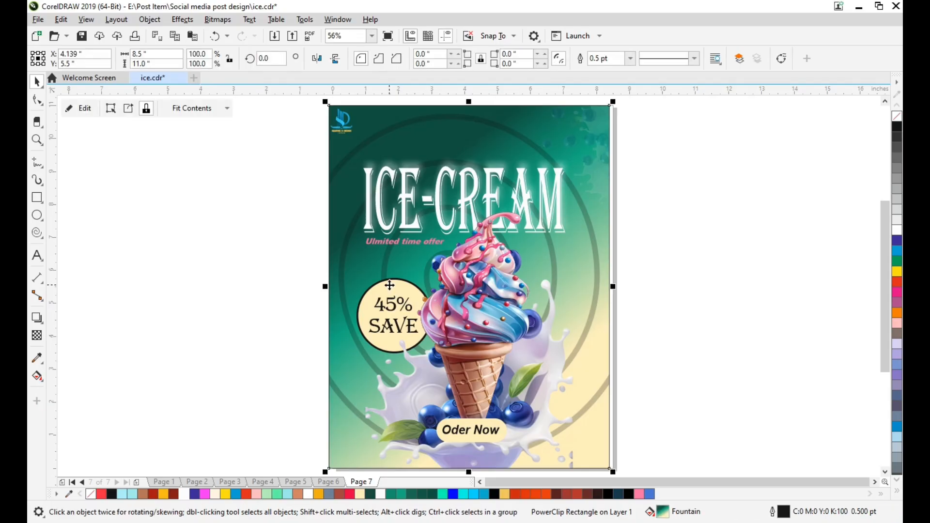
pyautogui.click(80, 108)
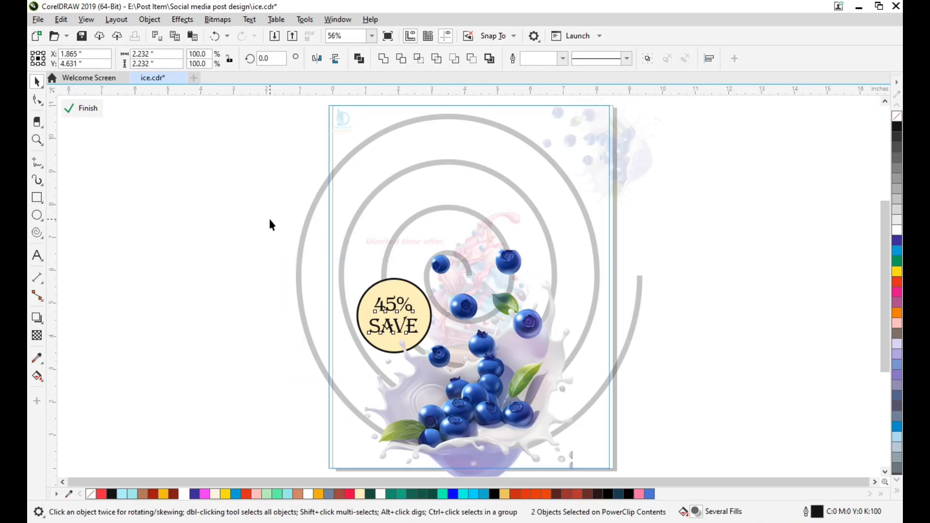
pyautogui.click(362, 326)
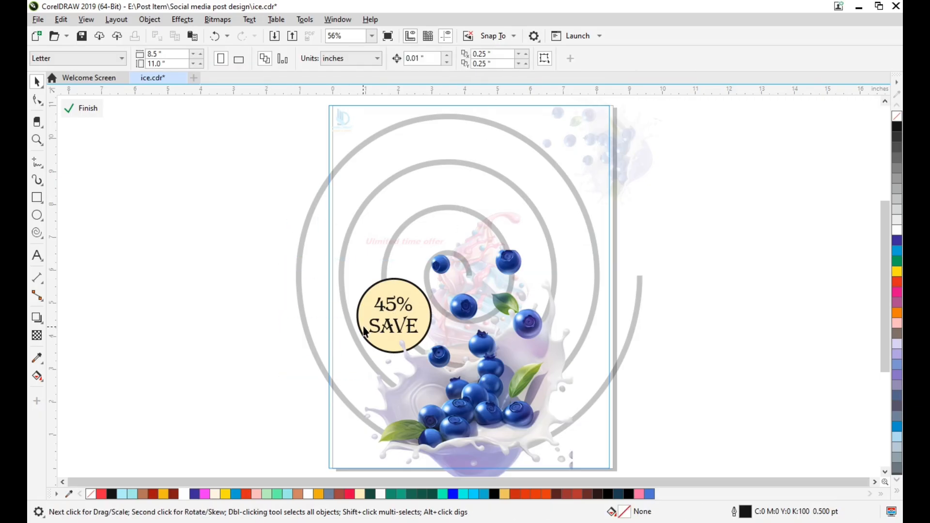
pyautogui.click(92, 109)
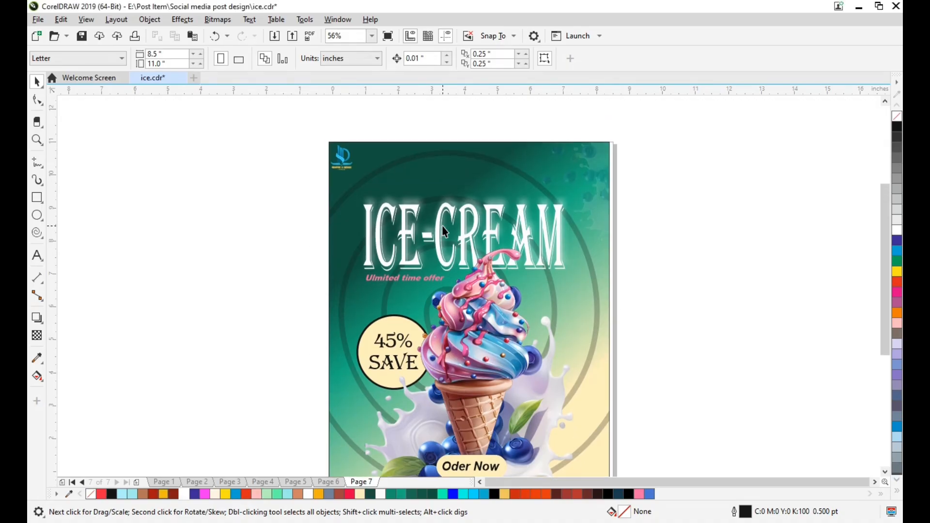
# Move the Ulmited time offer text above the ICE-CREAM title to X 4.068, Y 9.436 inches and enlarge it to about 4.42 by 0.33 inches
pyautogui.scroll(4, 441, 242)
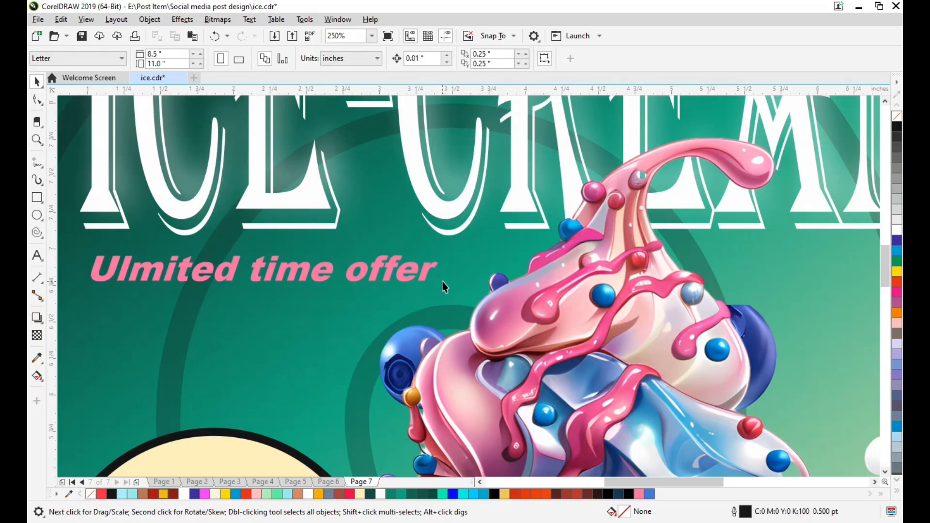
pyautogui.scroll(-3, 441, 283)
pyautogui.scroll(-5, 412, 244)
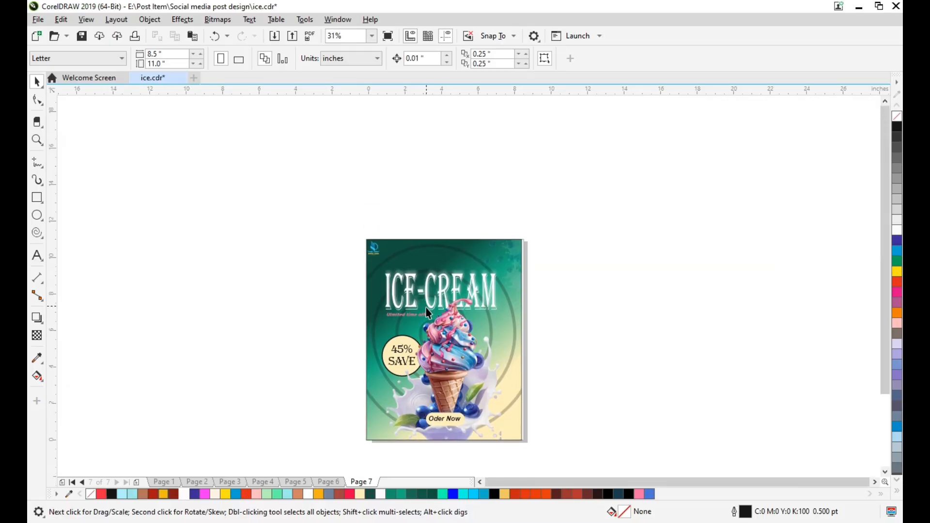
pyautogui.scroll(4, 444, 268)
pyautogui.scroll(1, 455, 315)
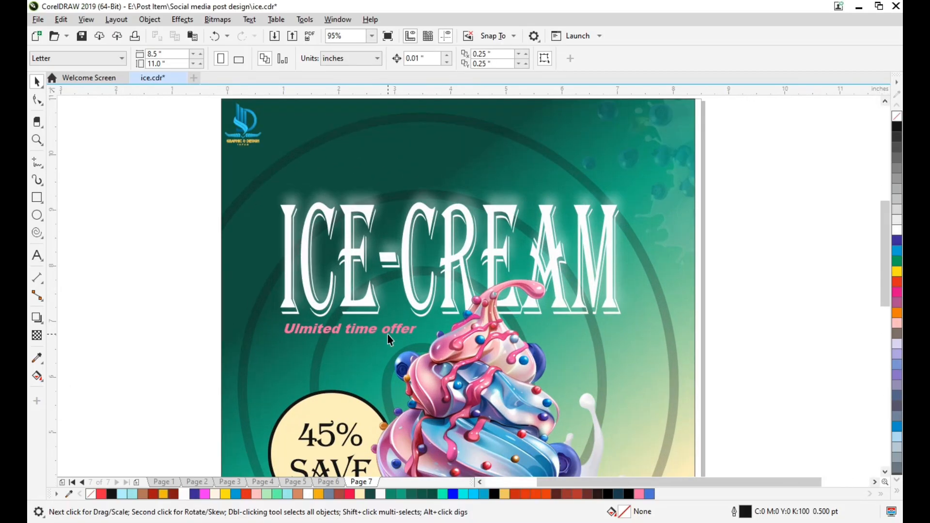
pyautogui.click(392, 330)
pyautogui.click(320, 331)
pyautogui.moveTo(323, 322); pyautogui.dragTo(422, 188)
pyautogui.moveTo(521, 192); pyautogui.dragTo(583, 243)
pyautogui.press('Up')
pyautogui.press('Up')
pyautogui.press('Up')
pyautogui.press('Up')
pyautogui.press('Up')
pyautogui.press('Up')
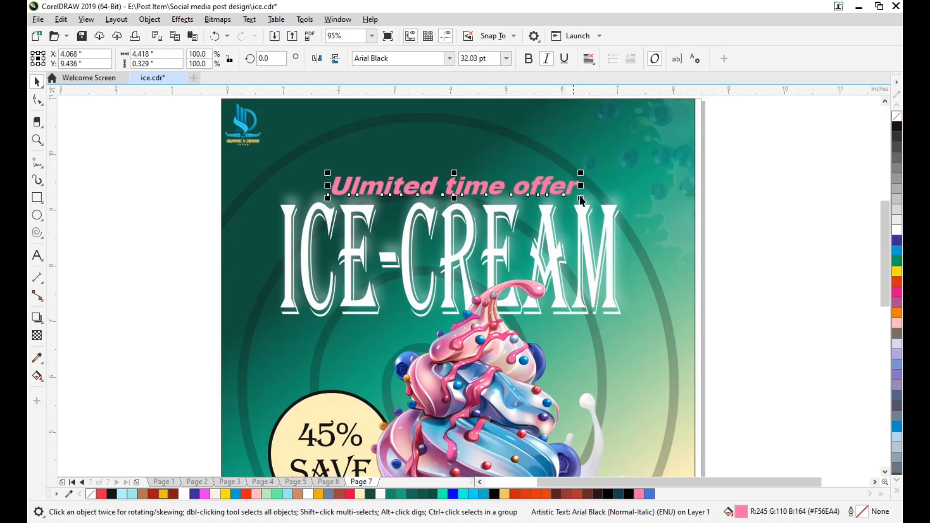
# Remove the italic style from the Ulmited time offer text and deselect it
pyautogui.click(541, 60)
pyautogui.click(769, 200)
pyautogui.hscroll(5, 596, 236)
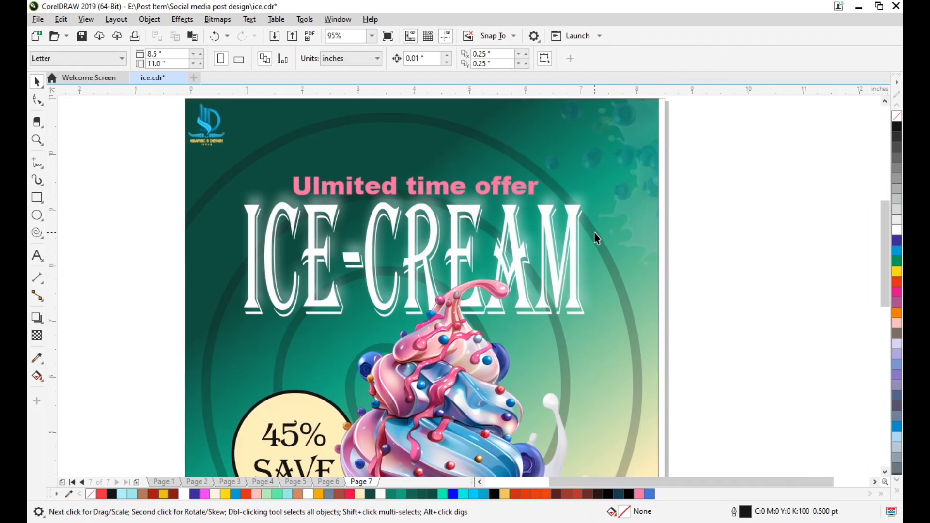
pyautogui.scroll(-1, 571, 293)
pyautogui.hscroll(5, 571, 293)
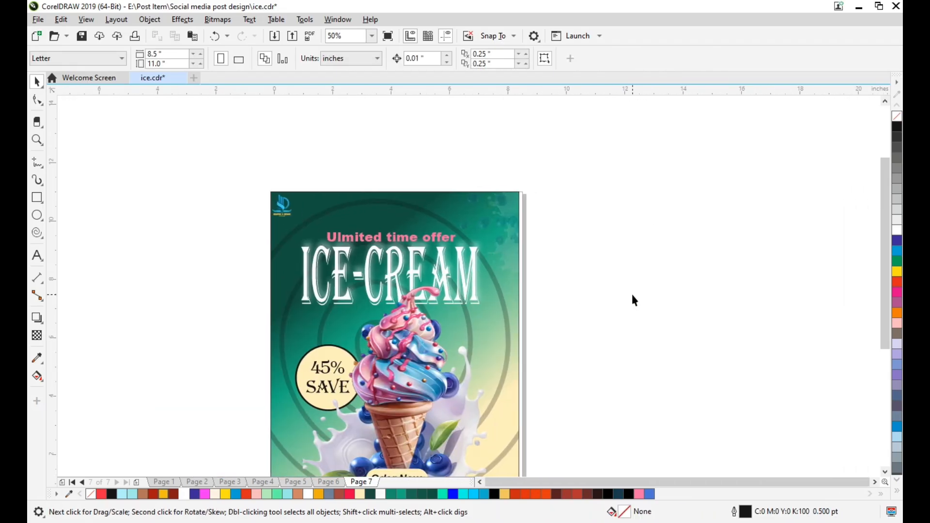
pyautogui.press('F4')
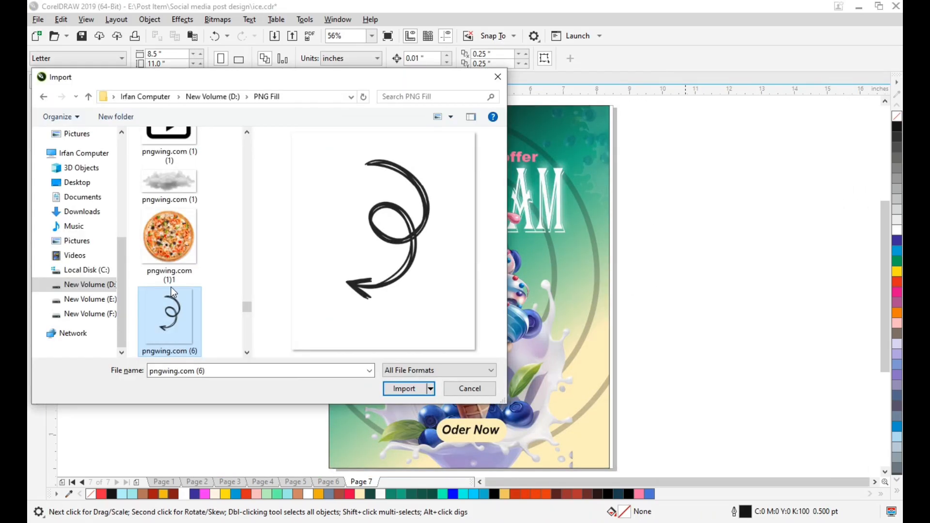
pyautogui.scroll(8, 171, 286)
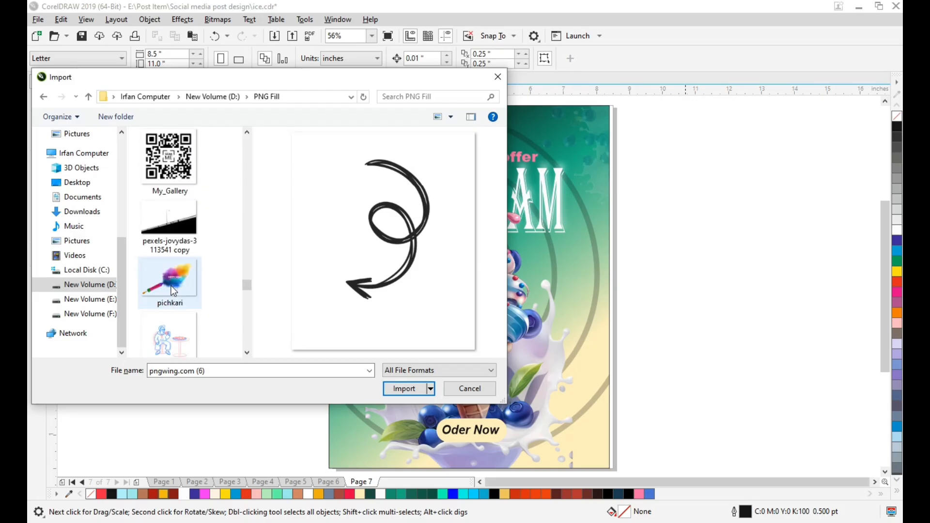
pyautogui.scroll(5, 172, 290)
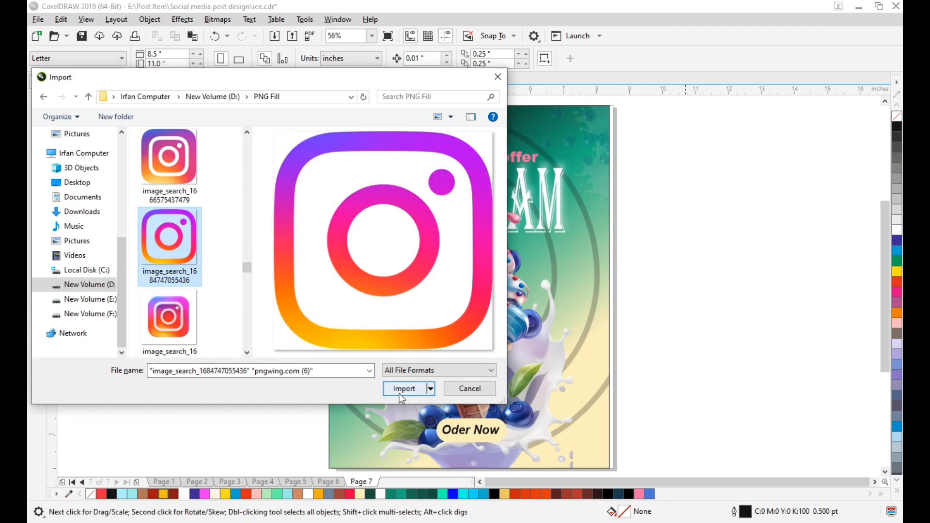
pyautogui.click(403, 389)
pyautogui.click(166, 304)
pyautogui.click(164, 302)
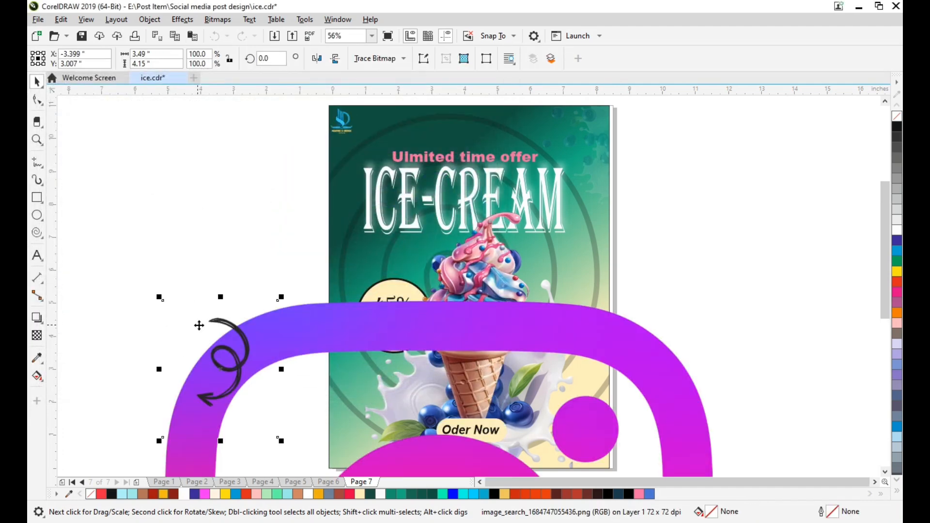
# Move the curly arrow up beside the page to X -3.999, Y 7.14 inches and shift the oversized Instagram icon clear of the page
pyautogui.scroll(-3, 208, 334)
pyautogui.moveTo(211, 338); pyautogui.dragTo(205, 300)
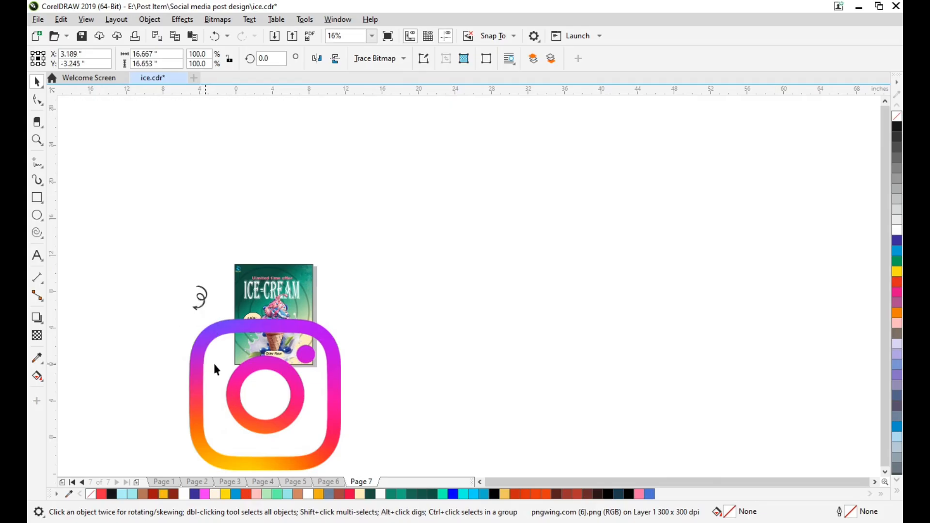
pyautogui.scroll(4, 205, 298)
pyautogui.click(201, 299)
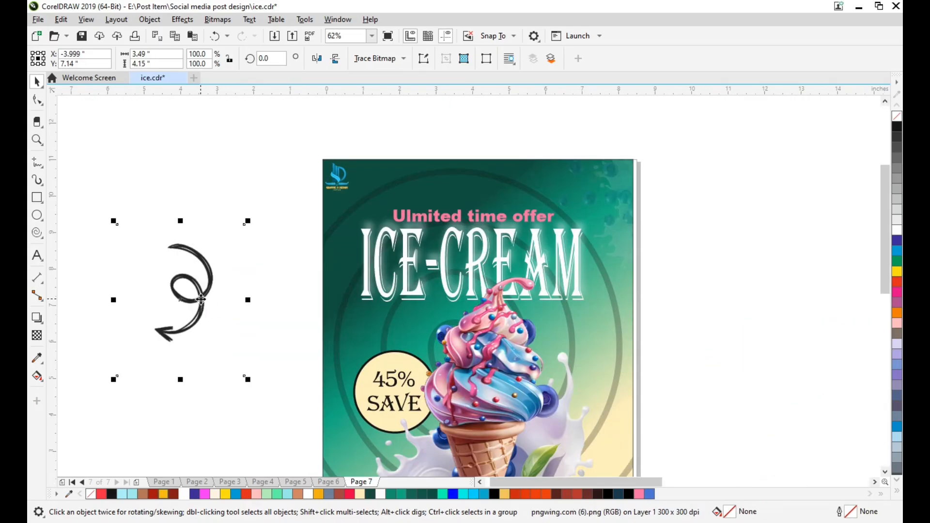
# Scale the curly arrow down to about 65.4%, rotate it to about 181.8 degrees and place it over the 45% SAVE badge
pyautogui.moveTo(201, 300); pyautogui.dragTo(256, 306)
pyautogui.click(256, 334)
pyautogui.moveTo(301, 403); pyautogui.dragTo(190, 264)
pyautogui.click(217, 265)
pyautogui.moveTo(222, 311); pyautogui.dragTo(361, 344)
pyautogui.scroll(1, 360, 344)
pyautogui.click(396, 316)
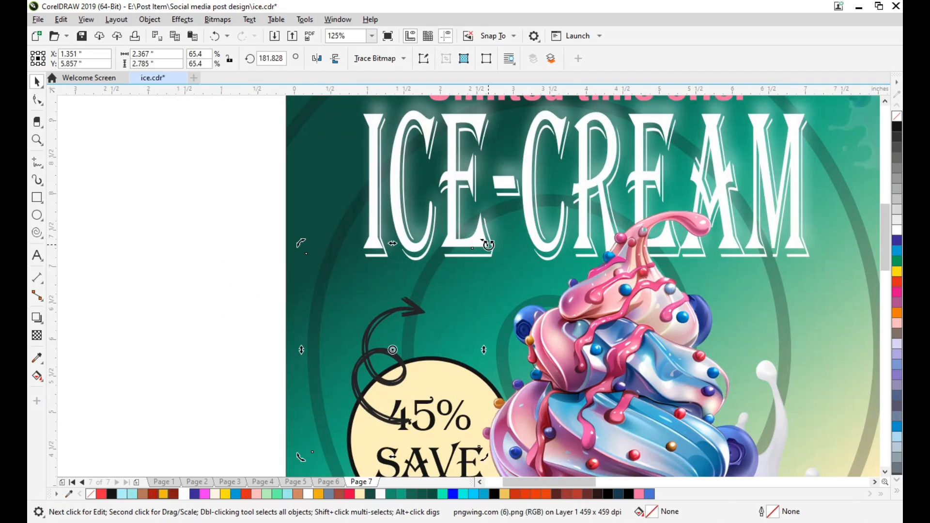
# Rotate the curly arrow to about 290.3 degrees and mirror it vertically
pyautogui.moveTo(489, 245); pyautogui.dragTo(274, 303)
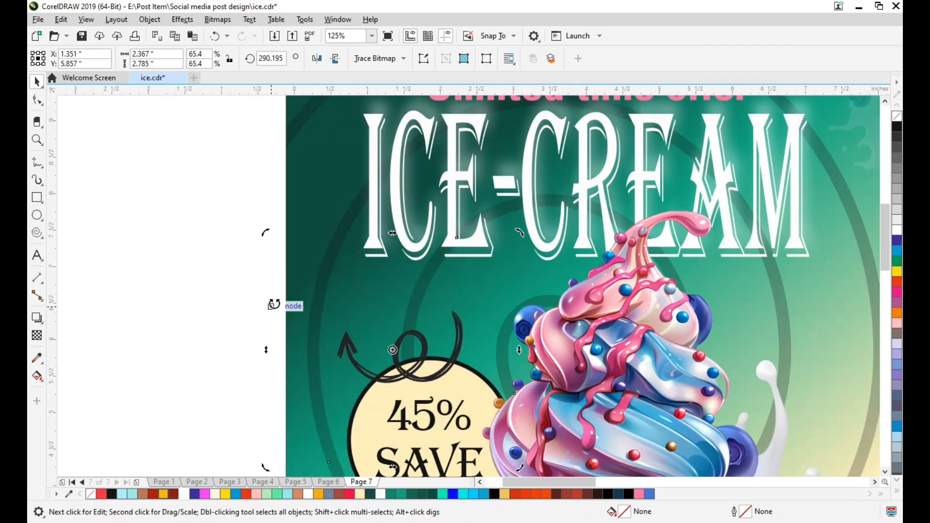
pyautogui.click(317, 59)
pyautogui.click(335, 59)
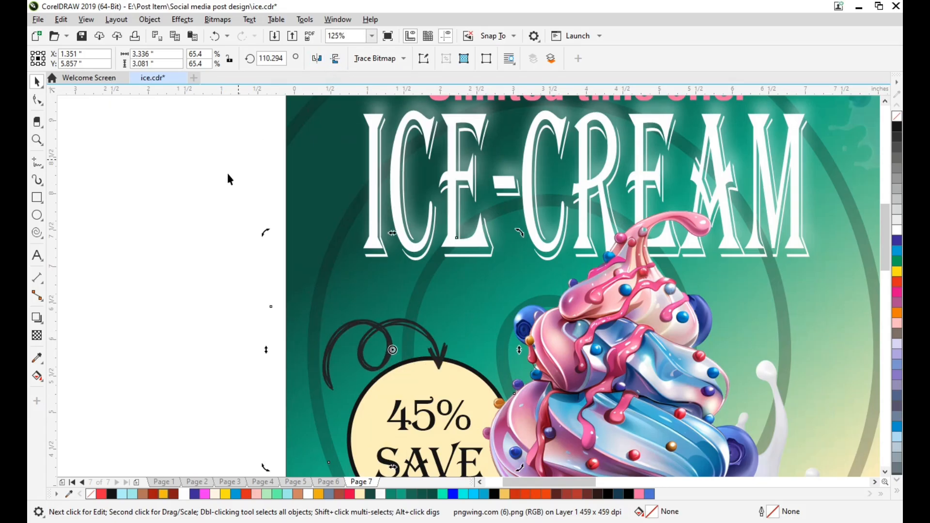
pyautogui.click(320, 59)
pyautogui.click(177, 216)
# Move the curly arrow above the 45% SAVE badge to X 2.117, Y 6.29 inches, rotate it to about 87.6 degrees and deselect it
pyautogui.moveTo(410, 329); pyautogui.dragTo(461, 297)
pyautogui.click(460, 307)
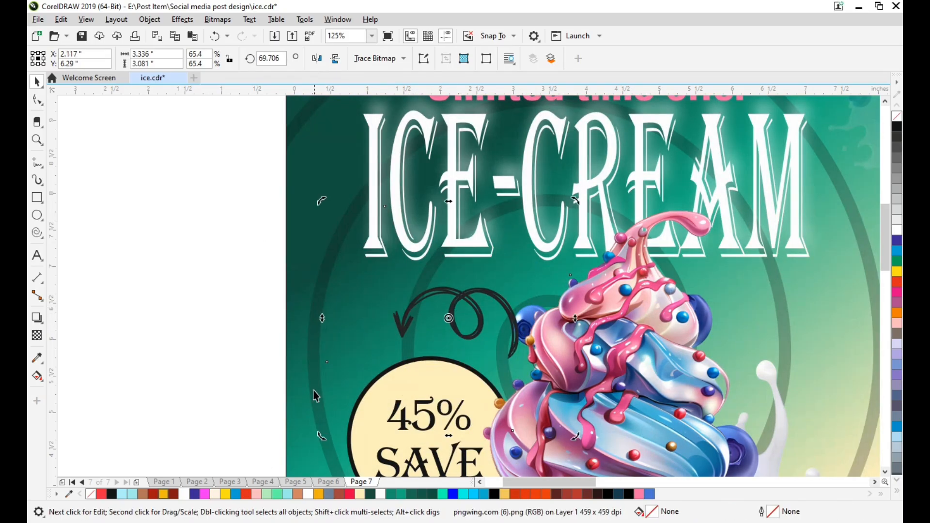
pyautogui.moveTo(331, 432); pyautogui.dragTo(359, 456)
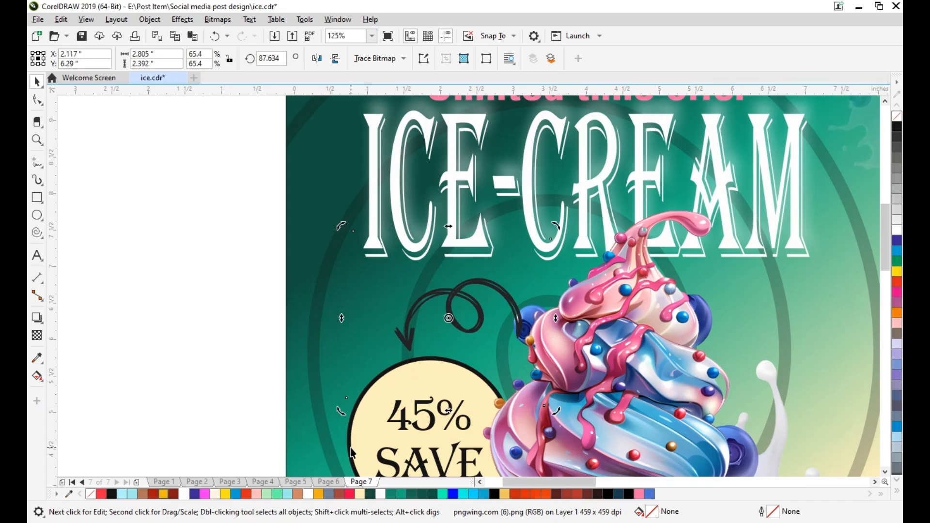
pyautogui.scroll(-1, 331, 392)
pyautogui.click(209, 357)
# Shrink the Instagram icon to about 19% and move it onto the page's lower-left corner
pyautogui.scroll(-3, 351, 385)
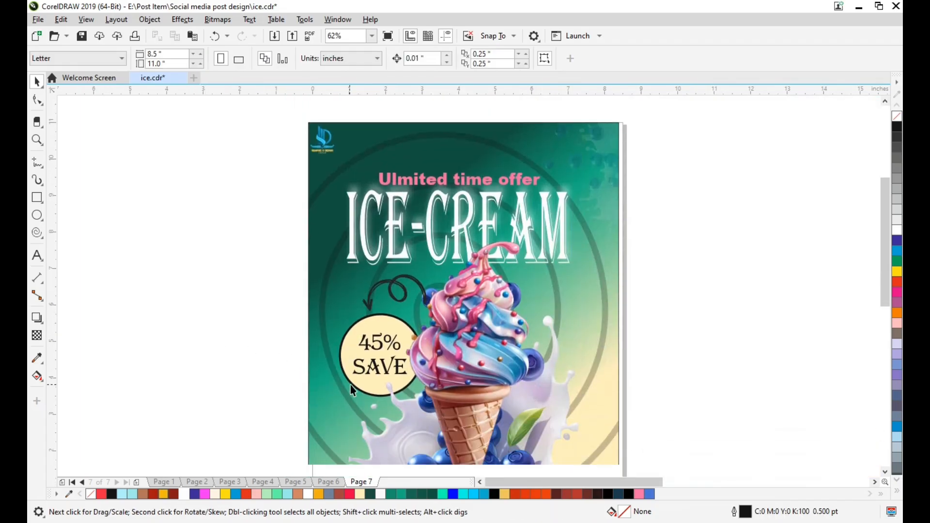
pyautogui.hscroll(2, 359, 385)
pyautogui.hscroll(2, 372, 390)
pyautogui.scroll(-1, 505, 390)
pyautogui.hscroll(2, 504, 390)
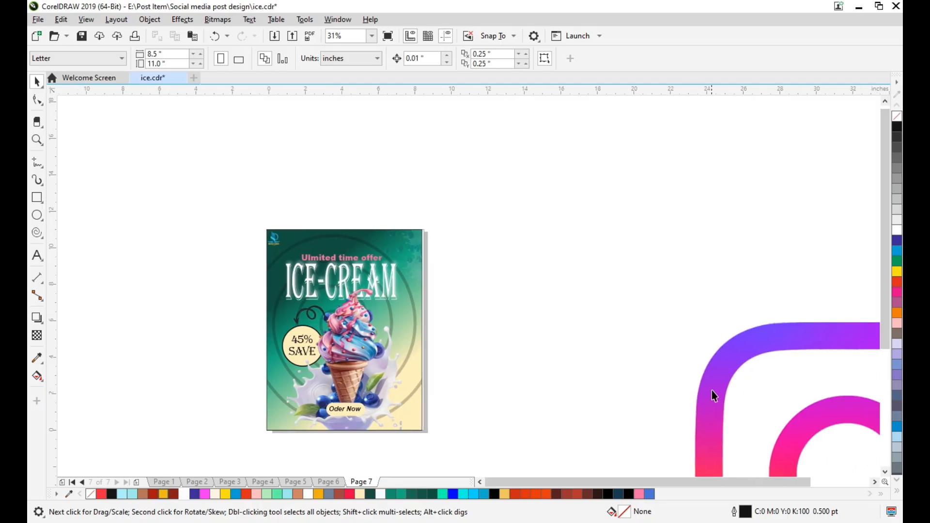
pyautogui.click(711, 390)
pyautogui.moveTo(429, 166); pyautogui.dragTo(306, 285)
pyautogui.moveTo(265, 324); pyautogui.dragTo(267, 419)
pyautogui.scroll(2, 268, 418)
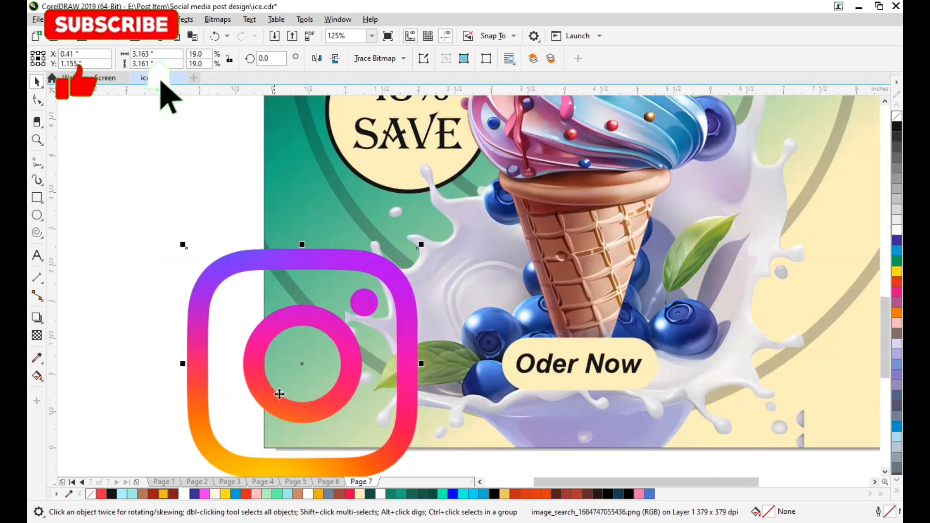
# Reduce the Instagram icon to about 14% and centre it near the page's lower-left corner at X 0.063, Y 0.793 inches
pyautogui.scroll(-1, 293, 383)
pyautogui.scroll(-1, 293, 384)
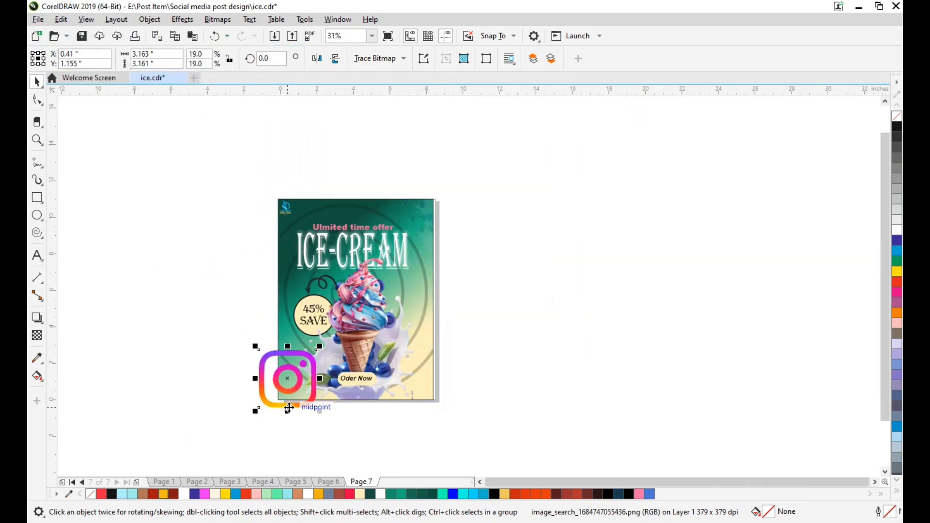
pyautogui.scroll(1, 296, 405)
pyautogui.moveTo(347, 290); pyautogui.dragTo(330, 319)
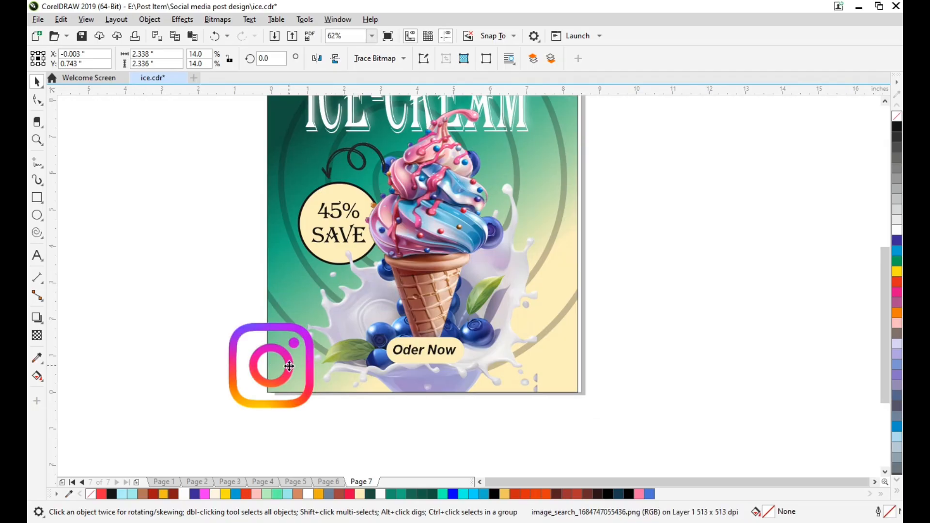
pyautogui.moveTo(289, 367); pyautogui.dragTo(294, 365)
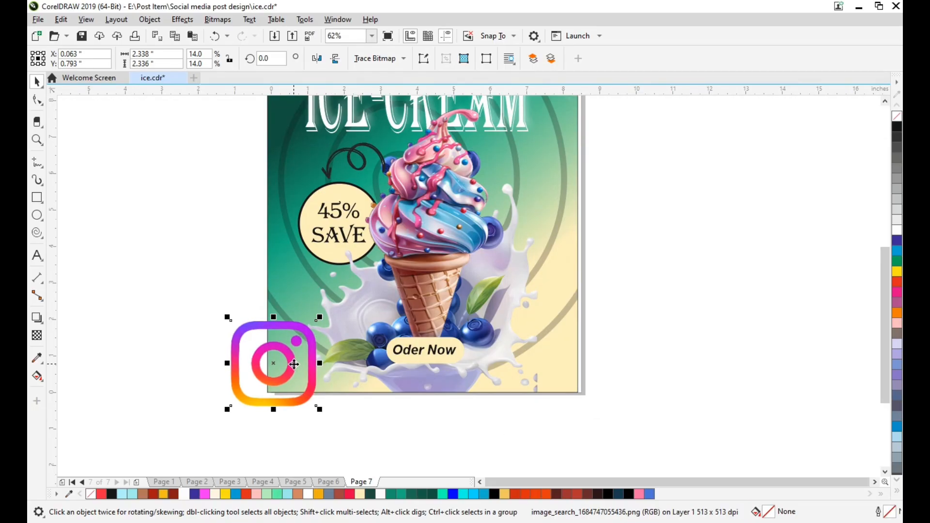
# Place the lower-left Instagram icon inside the background rectangle with PowerClip, keeping a copy outside it
pyautogui.rightClick(294, 364)
pyautogui.click(314, 179)
pyautogui.click(322, 209)
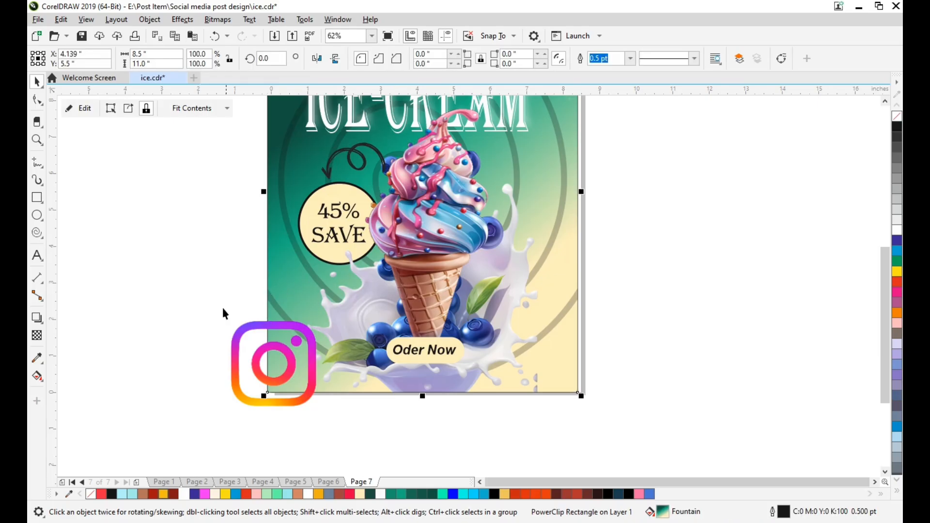
# Move the Instagram icon copy to the page's lower-right corner at X 7.927, Y 0.562 inches, scale it to 9% and rotate it about 22.6 degrees
pyautogui.click(255, 328)
pyautogui.moveTo(255, 328); pyautogui.dragTo(550, 335)
pyautogui.moveTo(591, 410); pyautogui.dragTo(570, 378)
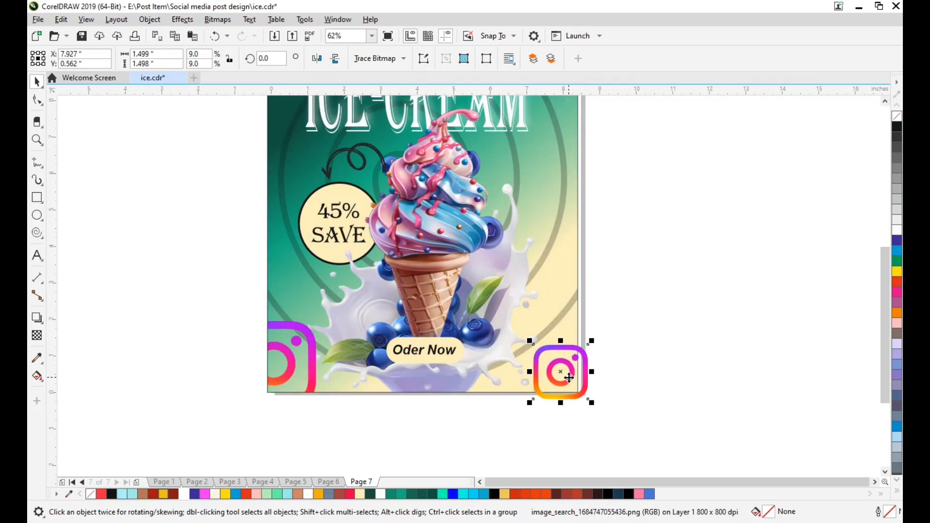
pyautogui.click(569, 377)
pyautogui.moveTo(530, 402); pyautogui.dragTo(544, 416)
# Place the tilted lower-right Instagram icon inside the background rectangle with PowerClip
pyautogui.rightClick(573, 361)
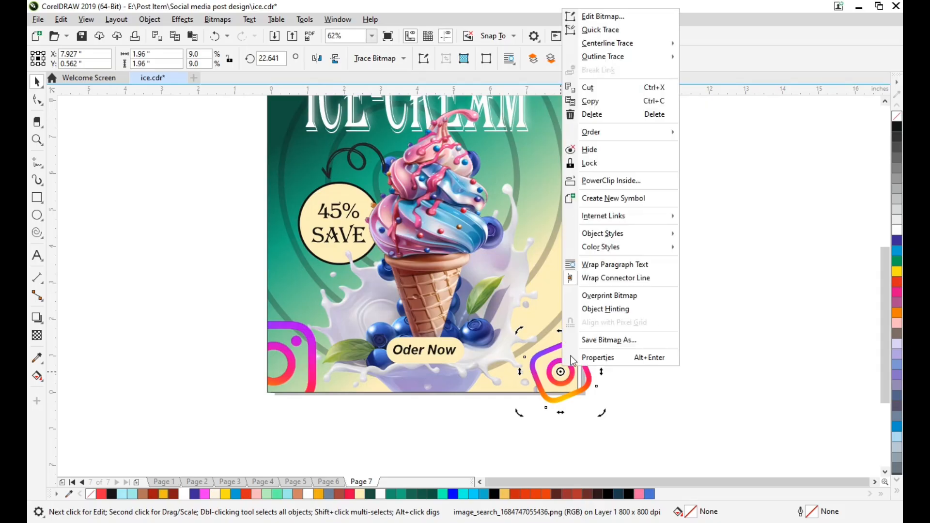
pyautogui.click(603, 180)
pyautogui.click(542, 303)
# Edit the background's PowerClip contents, apply a uniform transparency of 54 to both Instagram icons, finish editing and deselect
pyautogui.click(80, 108)
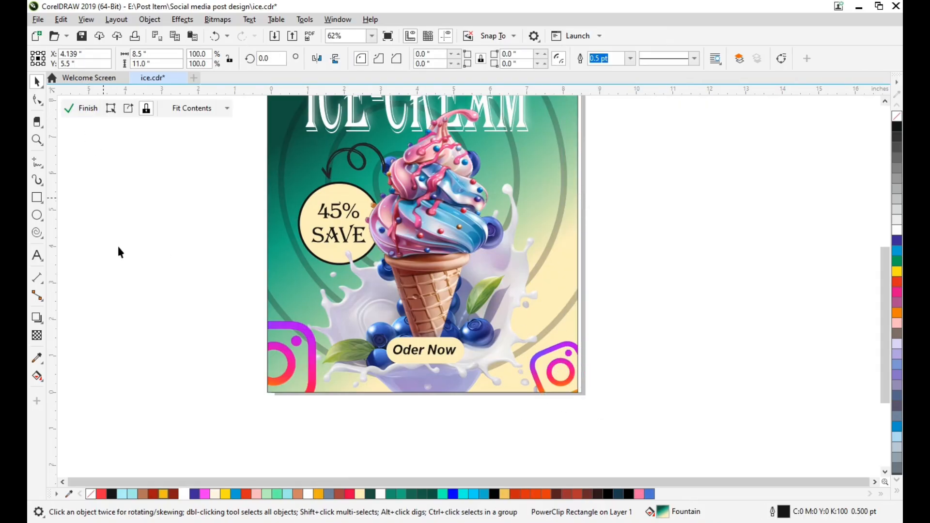
pyautogui.click(294, 373)
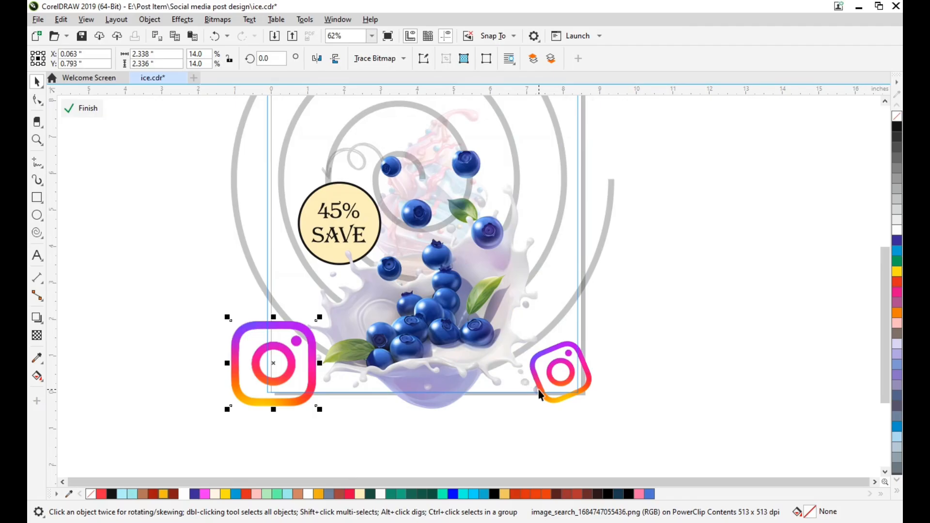
pyautogui.keyDown('shift'); pyautogui.click(539, 394); pyautogui.keyUp('shift')
pyautogui.click(37, 335)
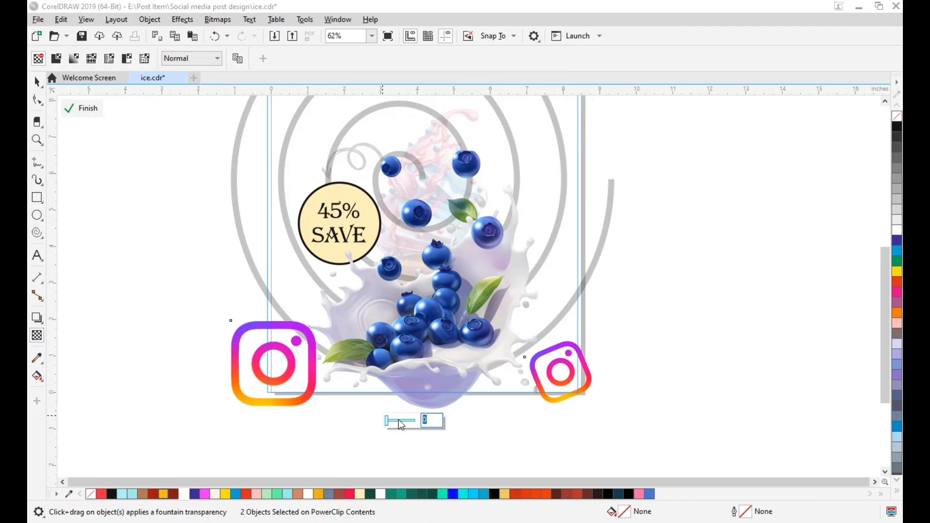
pyautogui.click(396, 421)
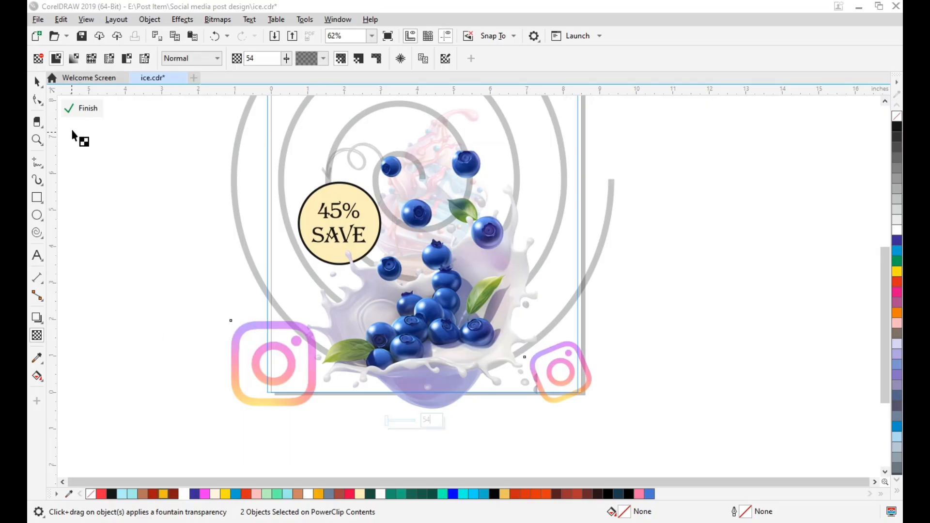
pyautogui.click(78, 110)
pyautogui.press('space')
pyautogui.click(138, 229)
# Fit the whole page in view and check the finished ice-cream post in a full-screen preview
pyautogui.scroll(4, 284, 321)
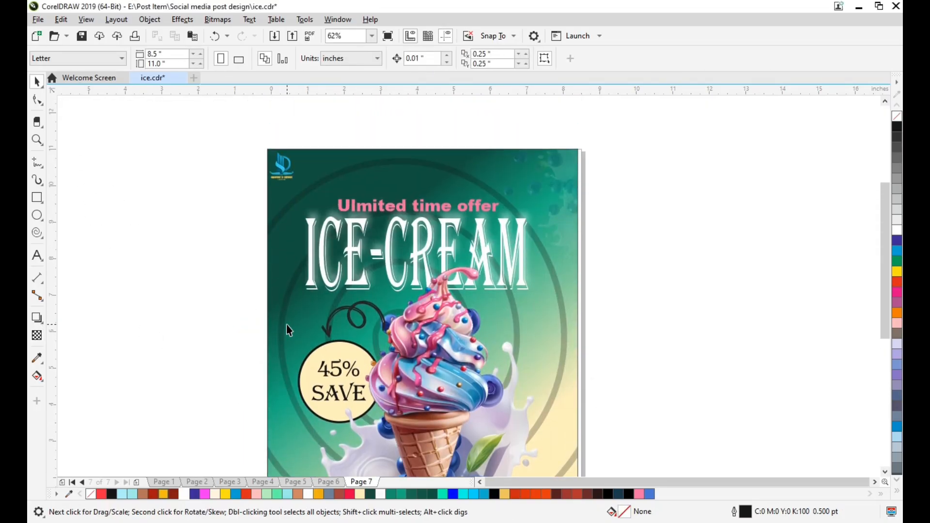
pyautogui.hotkey('shift', 'F4')
pyautogui.press('F9')
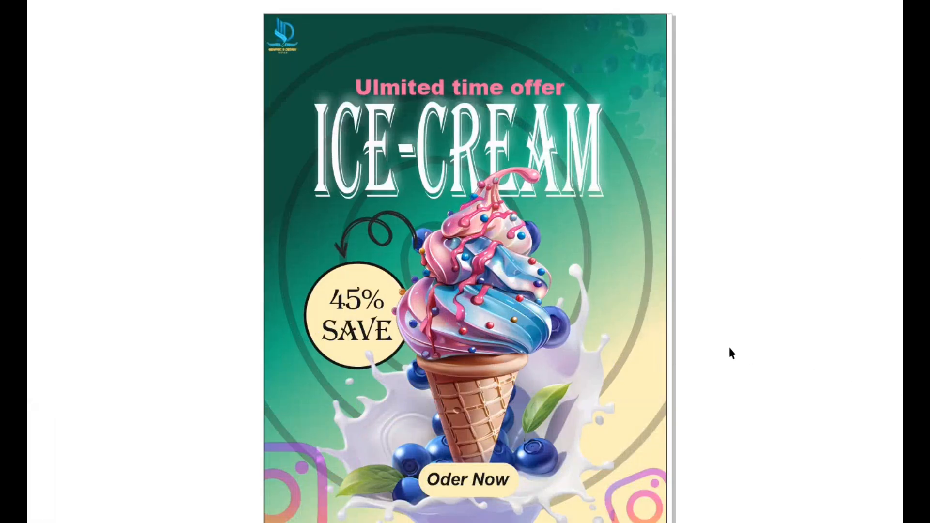
pyautogui.press('F9')
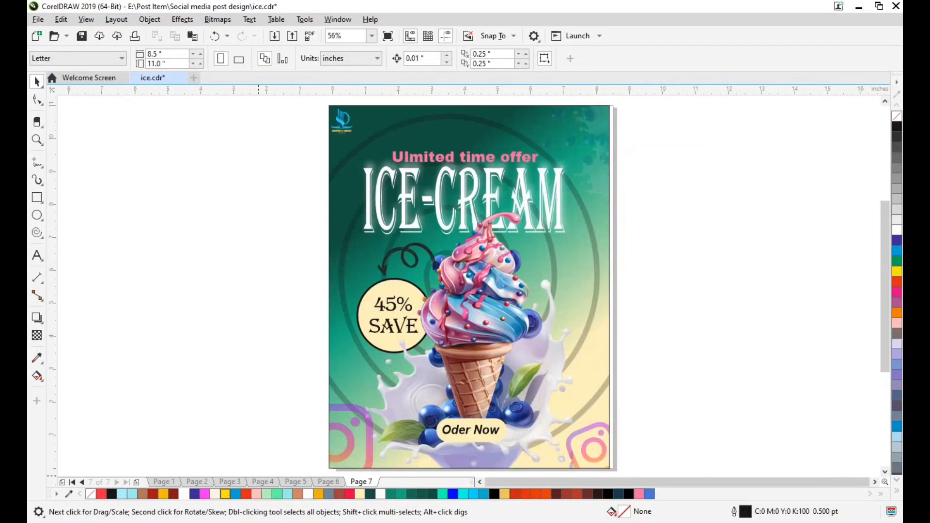